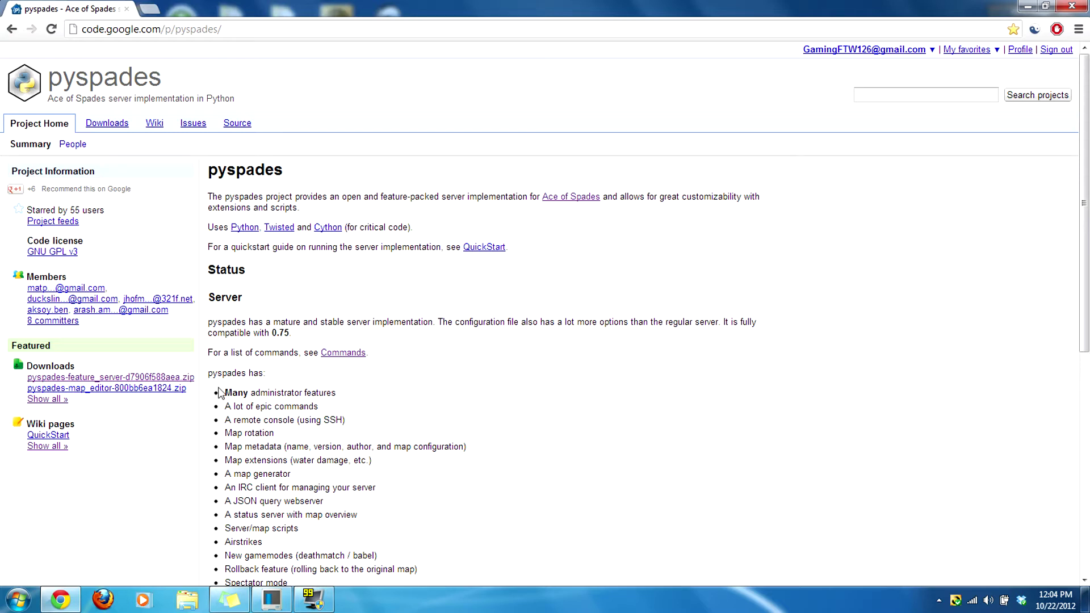
Step: Open the featured server download's detail page, then return to the pyspades project home page
{"action": "left_click", "coordinate": [190, 379]}
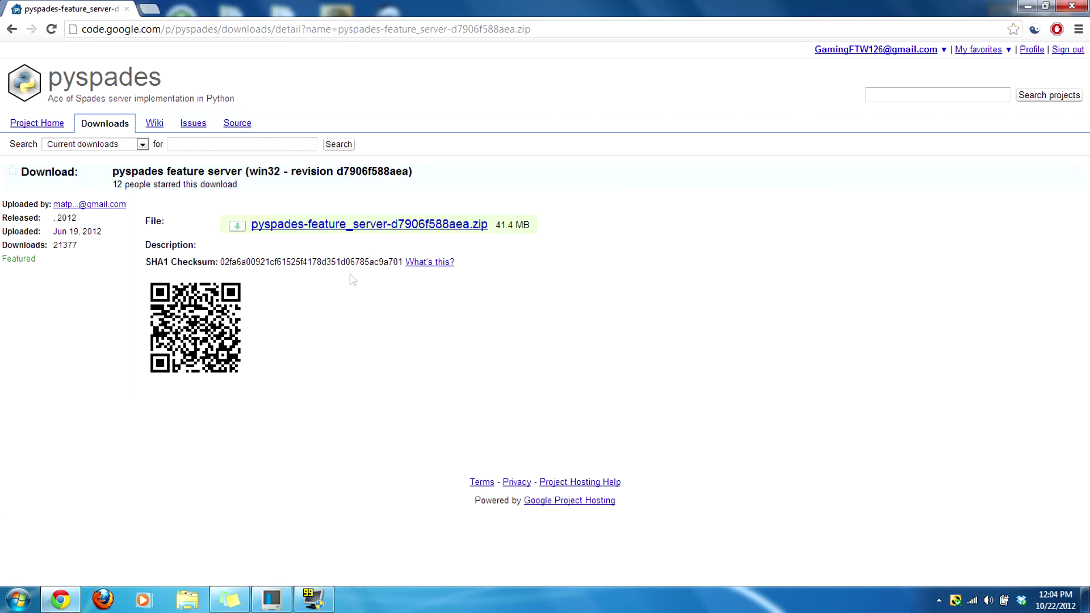
{"action": "left_click", "coordinate": [14, 32]}
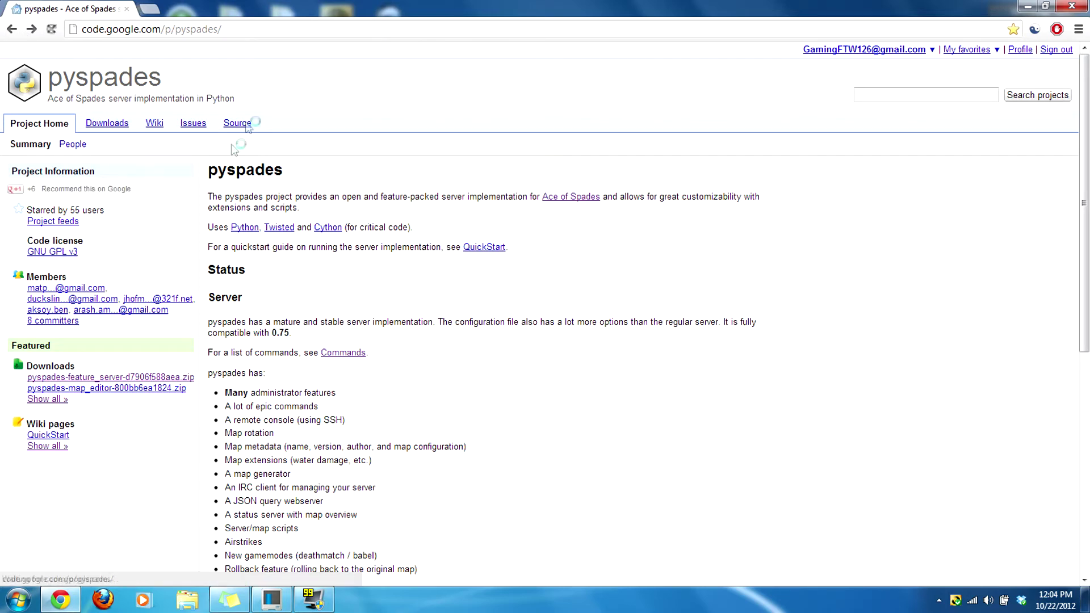
{"action": "left_click", "coordinate": [267, 164]}
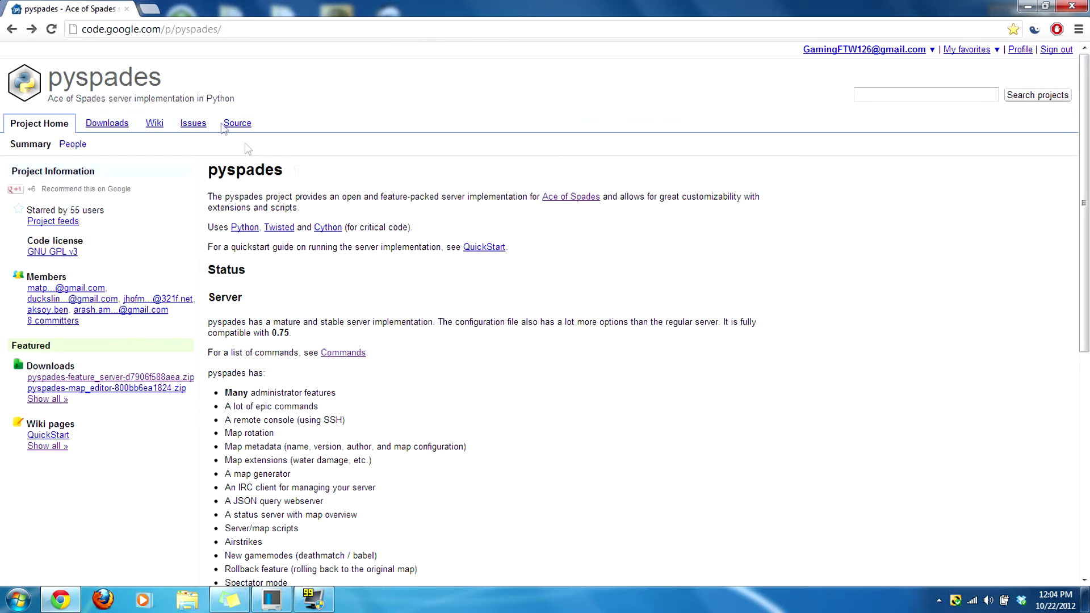
{"action": "left_click", "coordinate": [232, 29]}
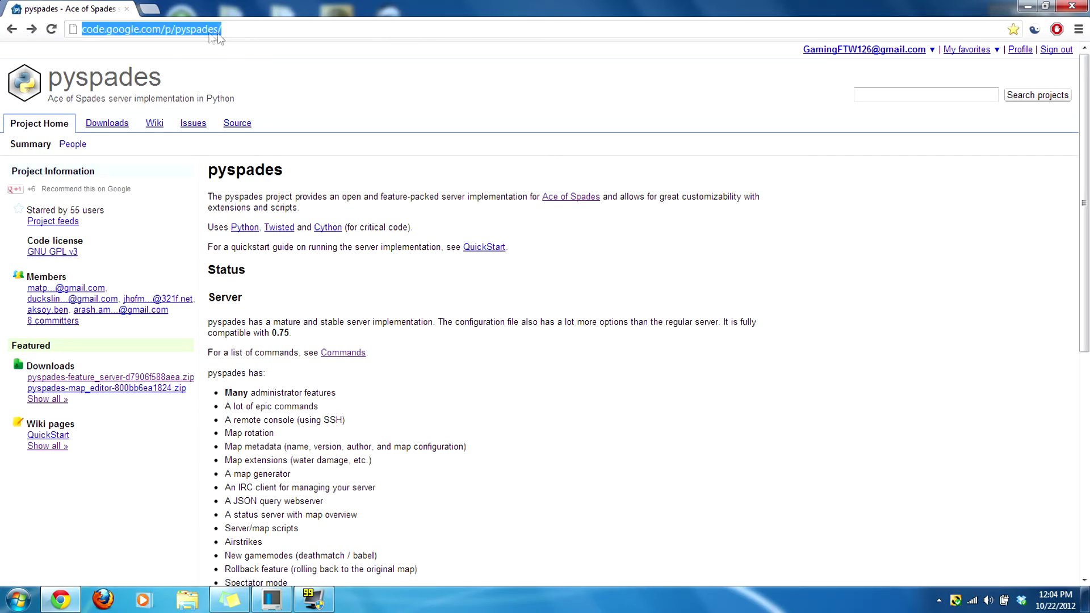
{"action": "left_click", "coordinate": [411, 168]}
Step: Read through the server feature list and description on the project home page
{"action": "scroll", "coordinate": [411, 168], "scroll_direction": "down", "scroll_amount": 2}
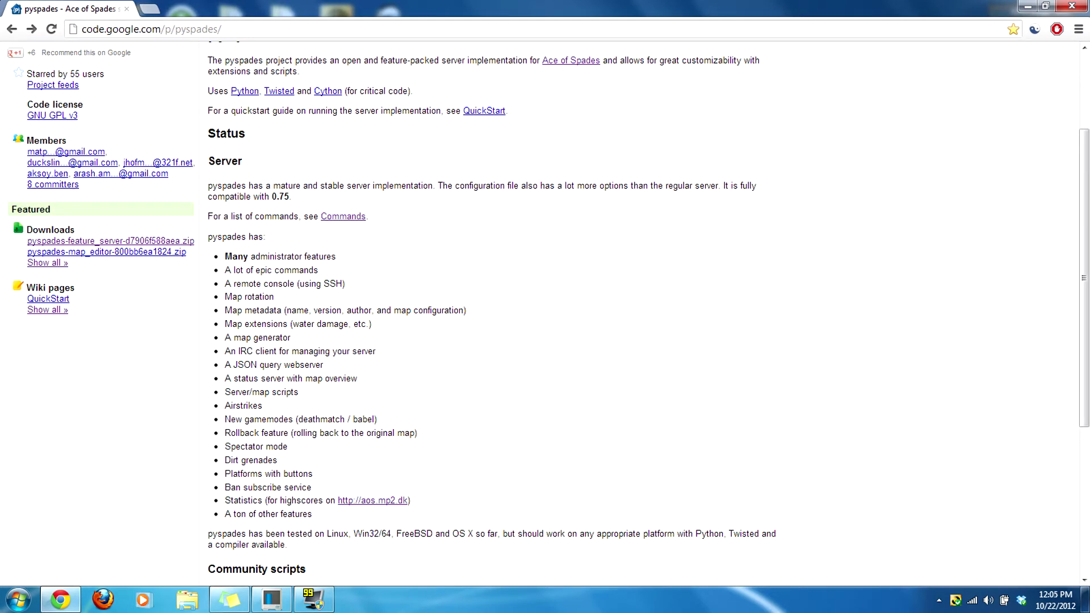
{"action": "left_click_drag", "start_coordinate": [250, 364], "coordinate": [366, 351]}
{"action": "left_click", "coordinate": [366, 351]}
{"action": "left_click_drag", "start_coordinate": [244, 296], "coordinate": [425, 370]}
{"action": "left_click", "coordinate": [435, 371]}
{"action": "scroll", "coordinate": [435, 371], "scroll_direction": "up", "scroll_amount": 1}
{"action": "scroll", "coordinate": [430, 374], "scroll_direction": "down", "scroll_amount": 2}
{"action": "scroll", "coordinate": [431, 375], "scroll_direction": "up", "scroll_amount": 3}
{"action": "left_click_drag", "start_coordinate": [369, 301], "coordinate": [280, 352]}
{"action": "left_click", "coordinate": [475, 337]}
{"action": "left_click", "coordinate": [280, 352]}
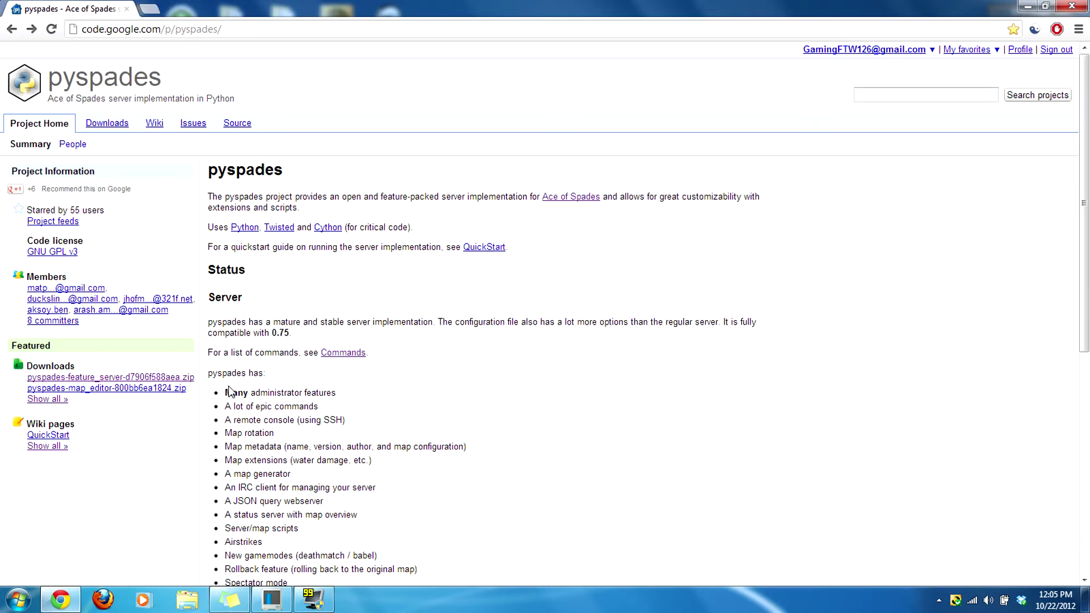
Step: Go to the pyspades-feature_server detail page and download the 41.4 MB zip
{"action": "left_click", "coordinate": [173, 377]}
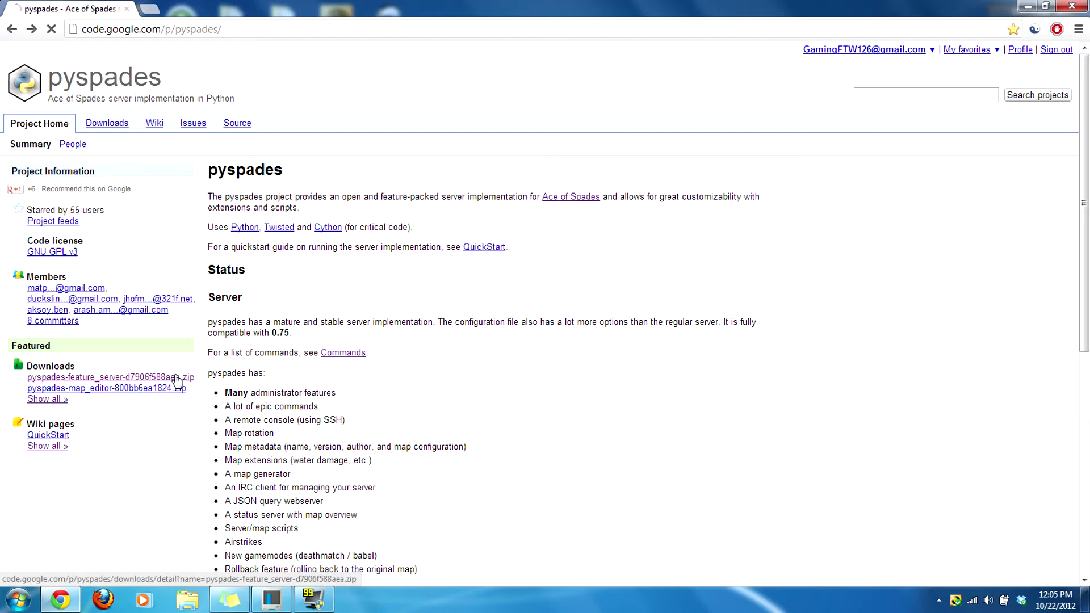
{"action": "left_click", "coordinate": [12, 29]}
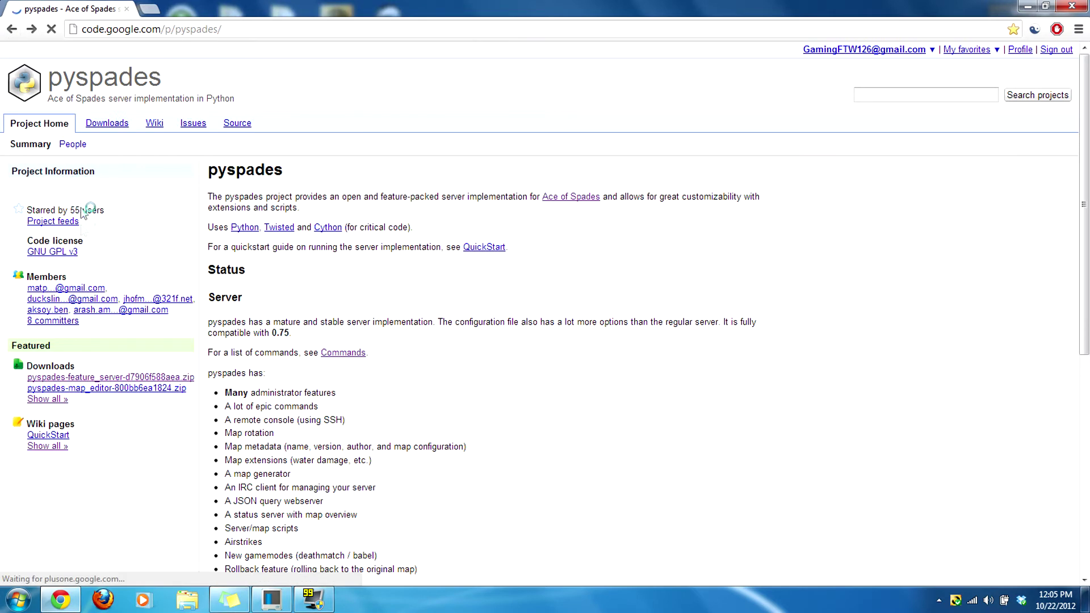
{"action": "left_click", "coordinate": [92, 377]}
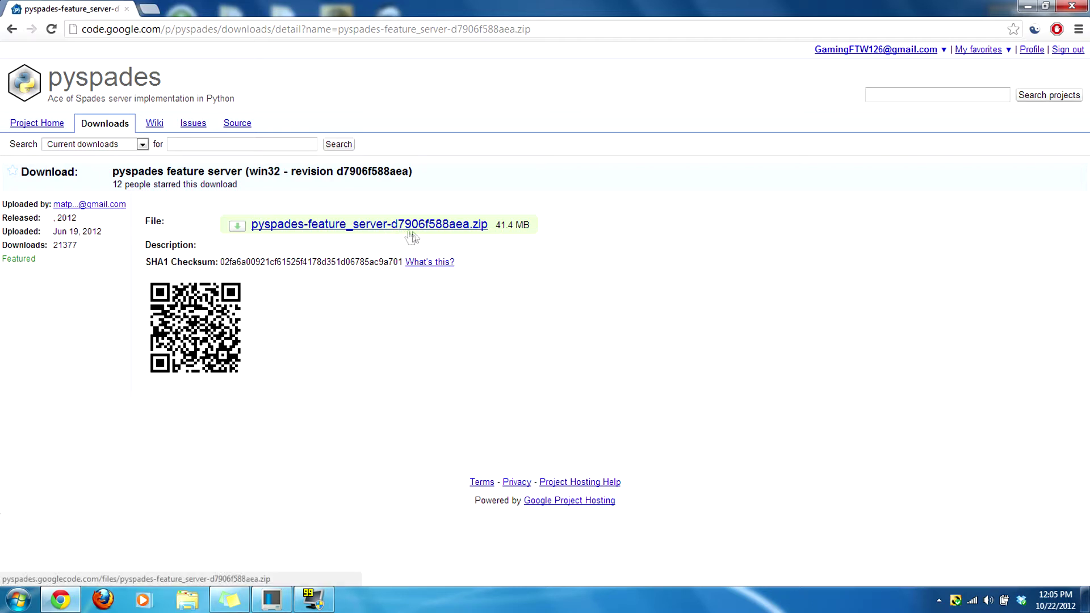
{"action": "left_click", "coordinate": [440, 225]}
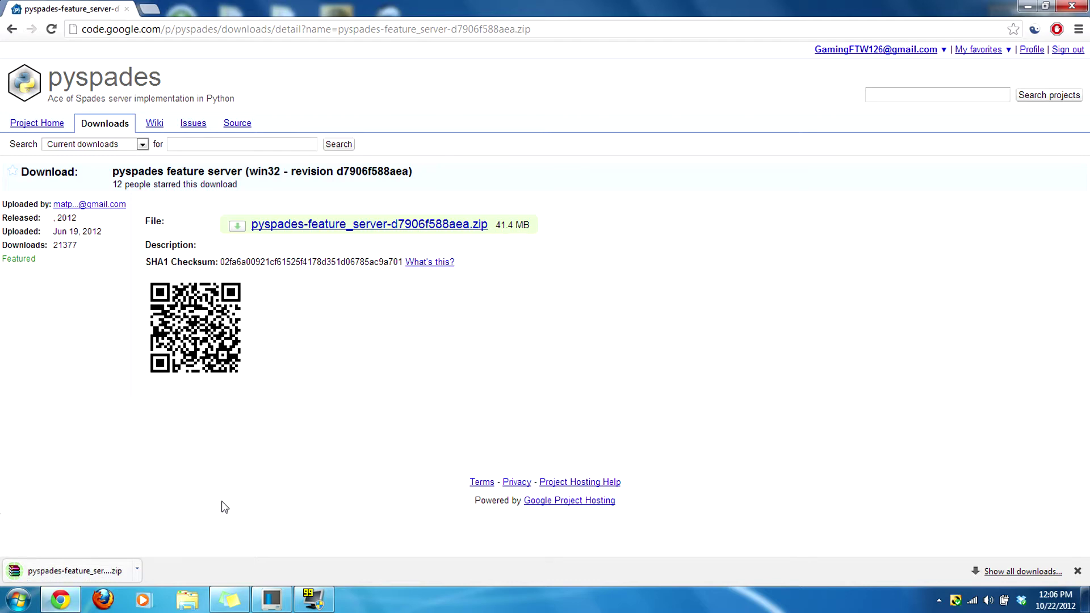
Step: Open the downloaded zip in WinRAR and look inside its dist folder
{"action": "left_click", "coordinate": [68, 571]}
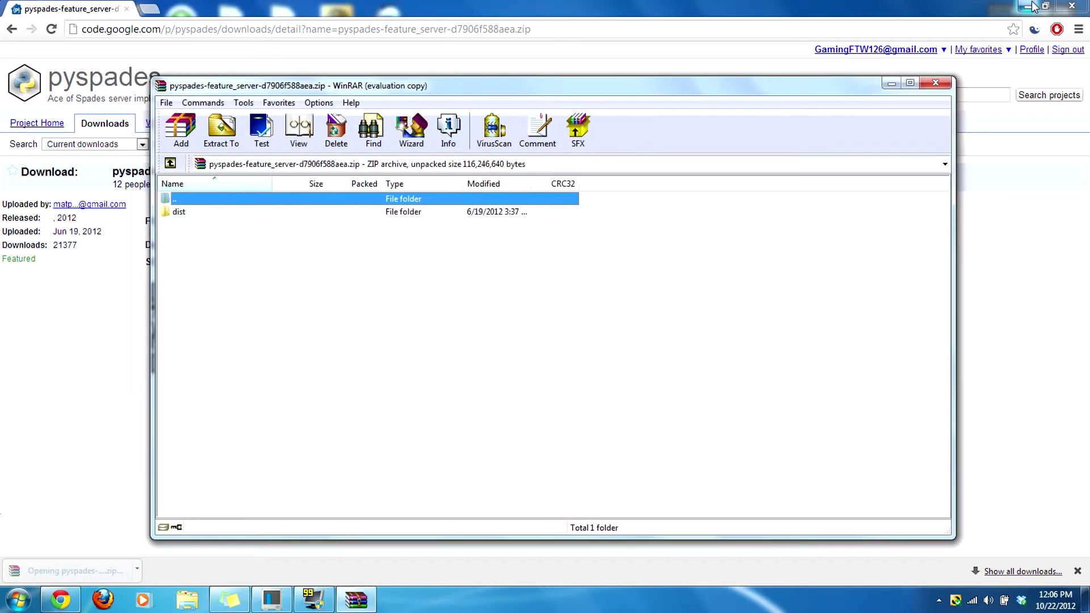
{"action": "left_click", "coordinate": [1033, 5]}
{"action": "left_click", "coordinate": [658, 247]}
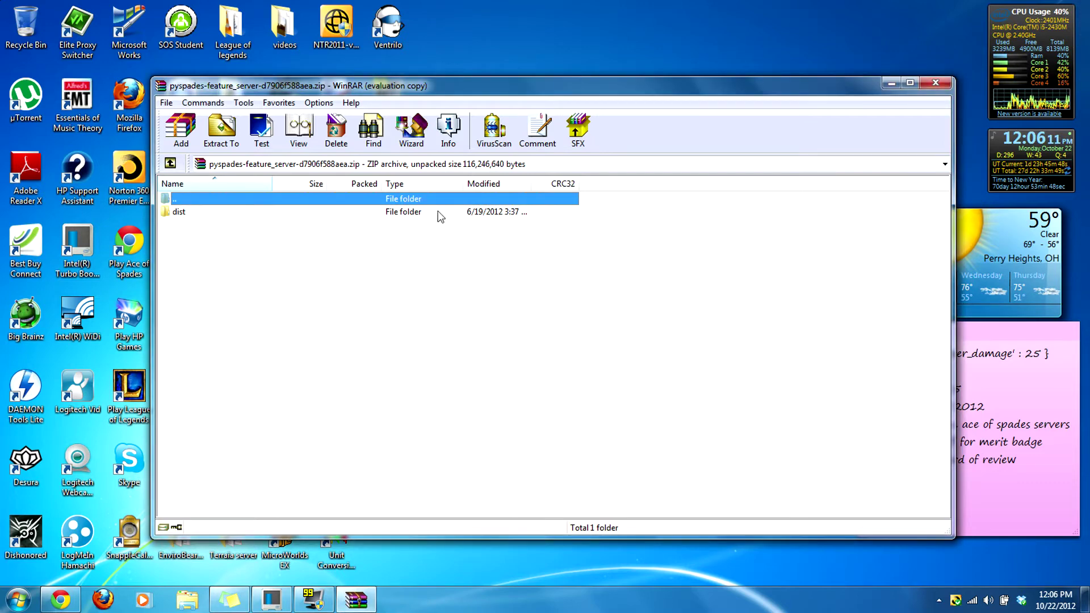
{"action": "left_click", "coordinate": [383, 211]}
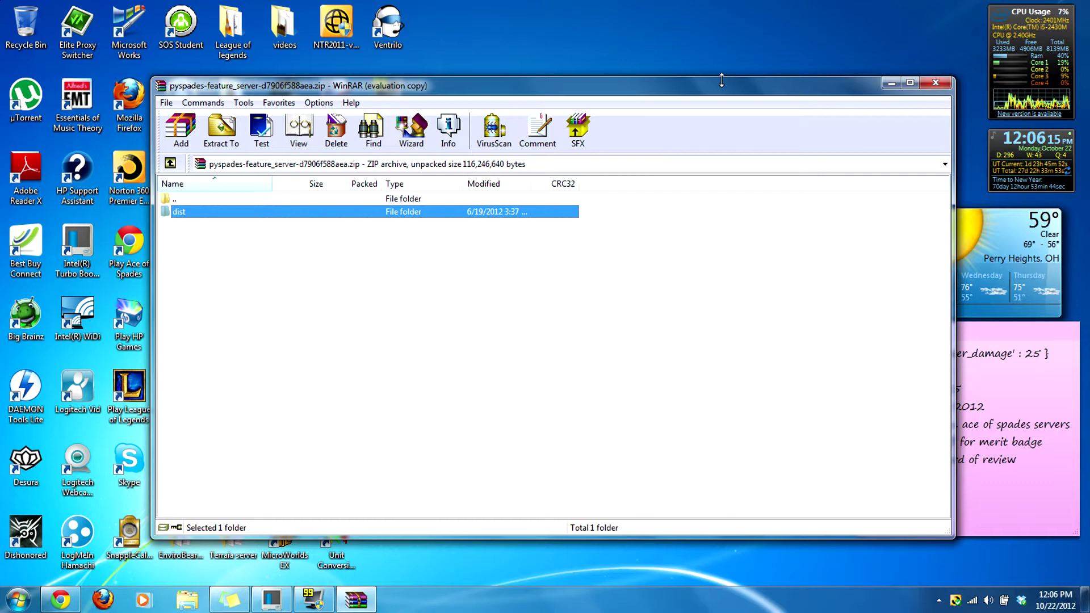
{"action": "double_click", "coordinate": [363, 213]}
{"action": "key", "text": "BackSpace"}
{"action": "double_click", "coordinate": [215, 215]}
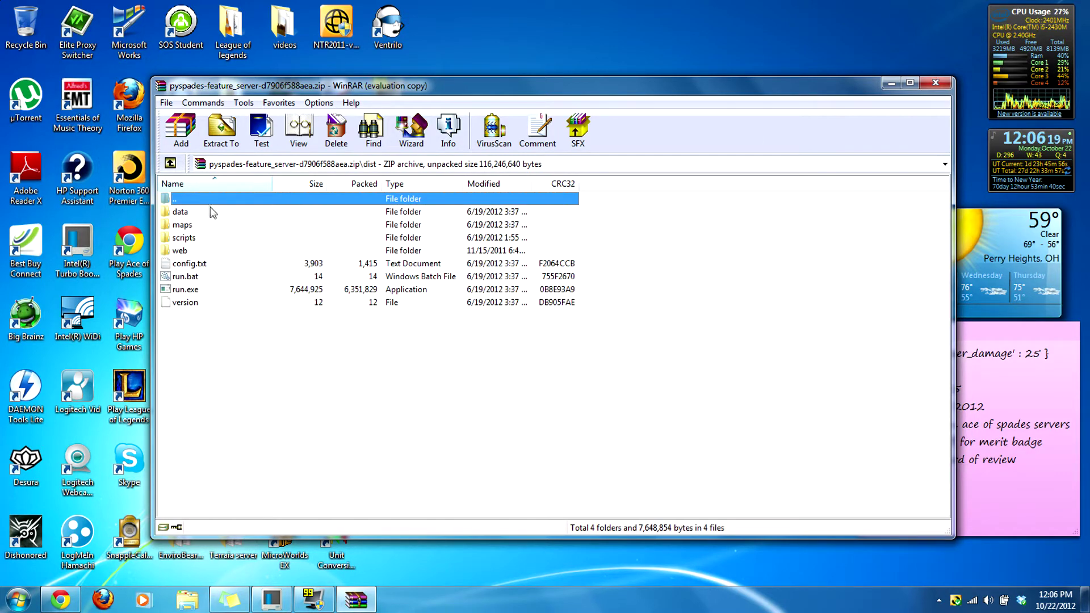
Step: Drag the dist folder from the archive root onto the desktop and close WinRAR
{"action": "double_click", "coordinate": [203, 201]}
{"action": "left_click_drag", "start_coordinate": [220, 213], "coordinate": [570, 53]}
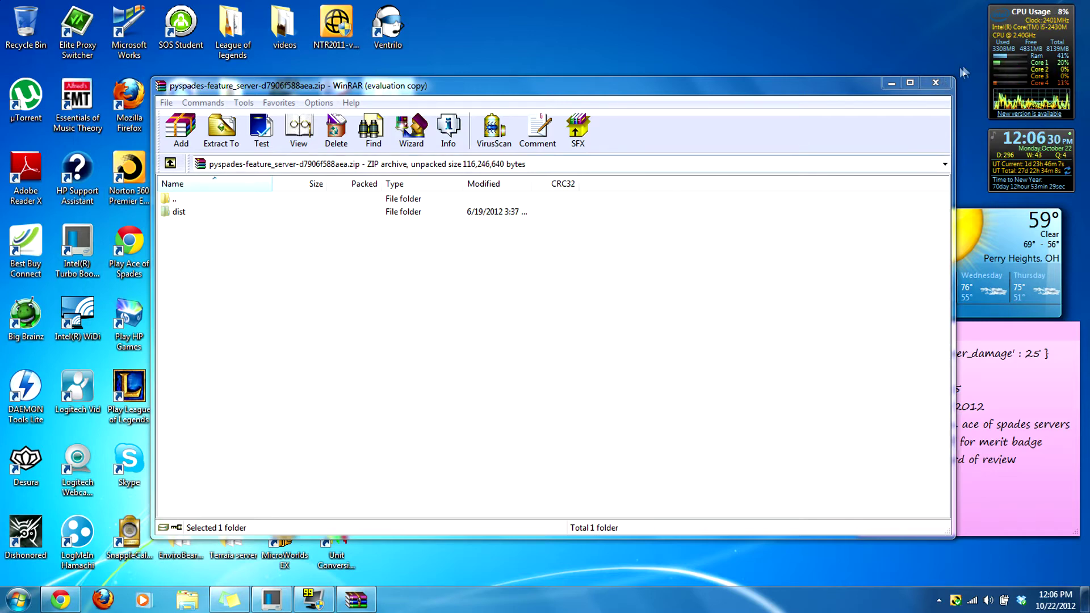
{"action": "left_click", "coordinate": [936, 83]}
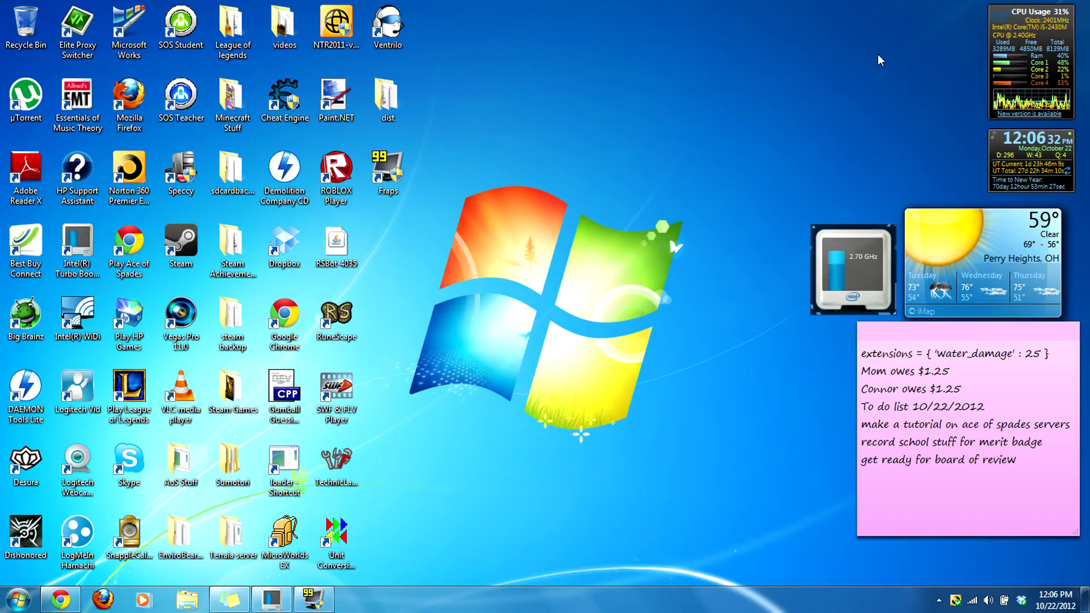
Step: Open the desktop dist folder and try viewing config.txt
{"action": "double_click", "coordinate": [387, 95]}
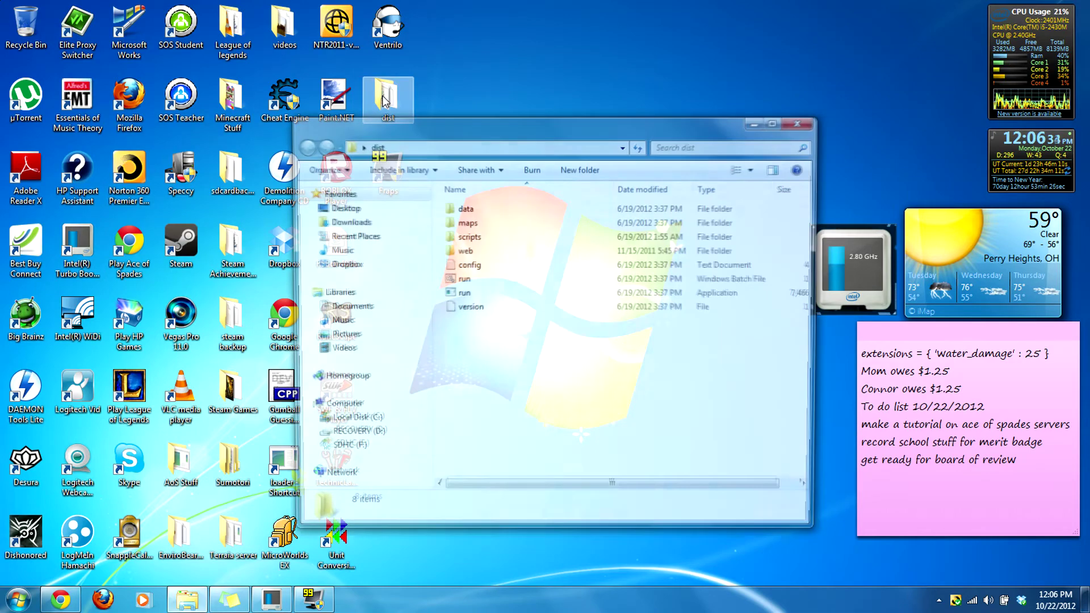
{"action": "double_click", "coordinate": [493, 265]}
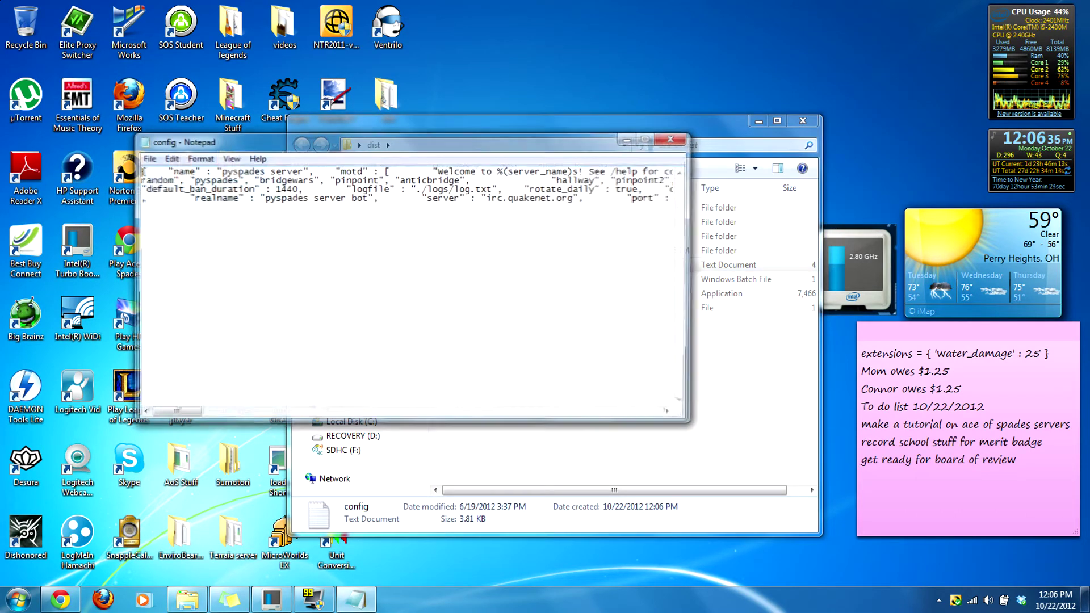
{"action": "left_click", "coordinate": [673, 138]}
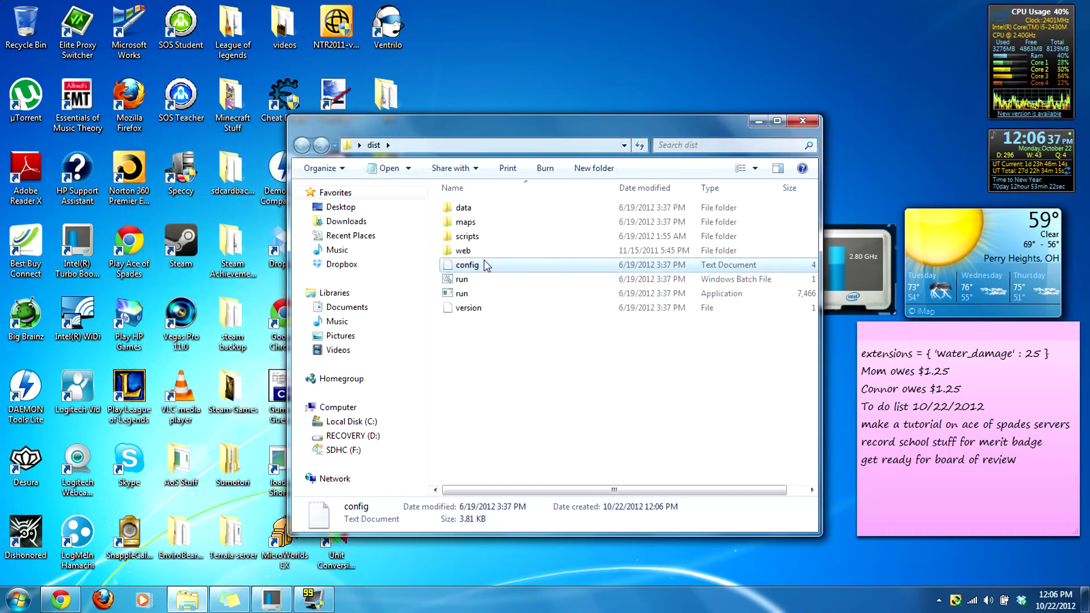
{"action": "double_click", "coordinate": [487, 266]}
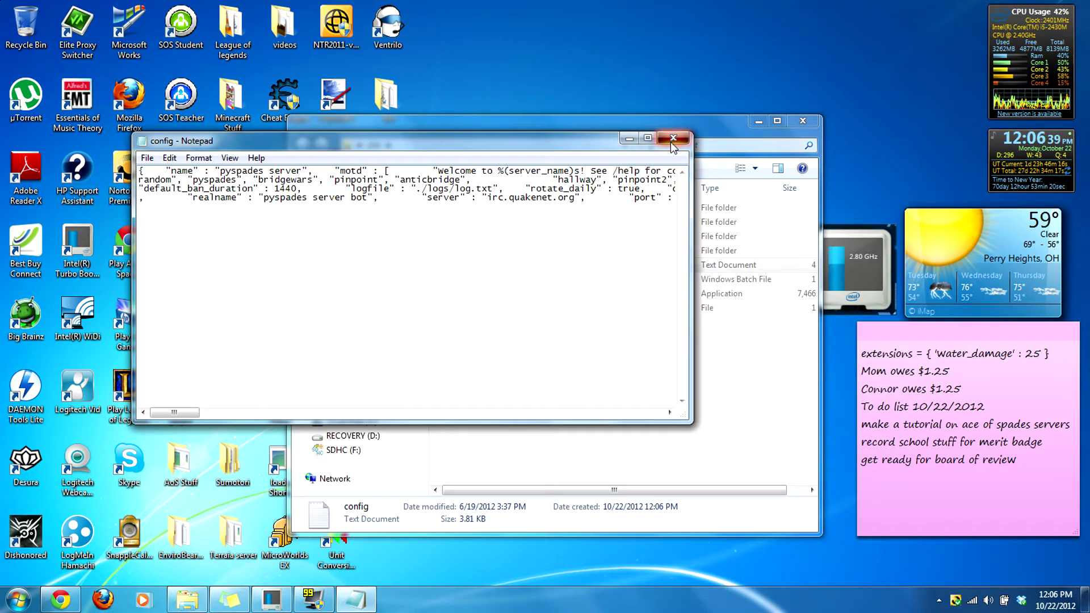
{"action": "left_click", "coordinate": [673, 137]}
Step: Open config.txt in WordPad, then reopen it in Notepad with readable line breaks
{"action": "right_click", "coordinate": [486, 268]}
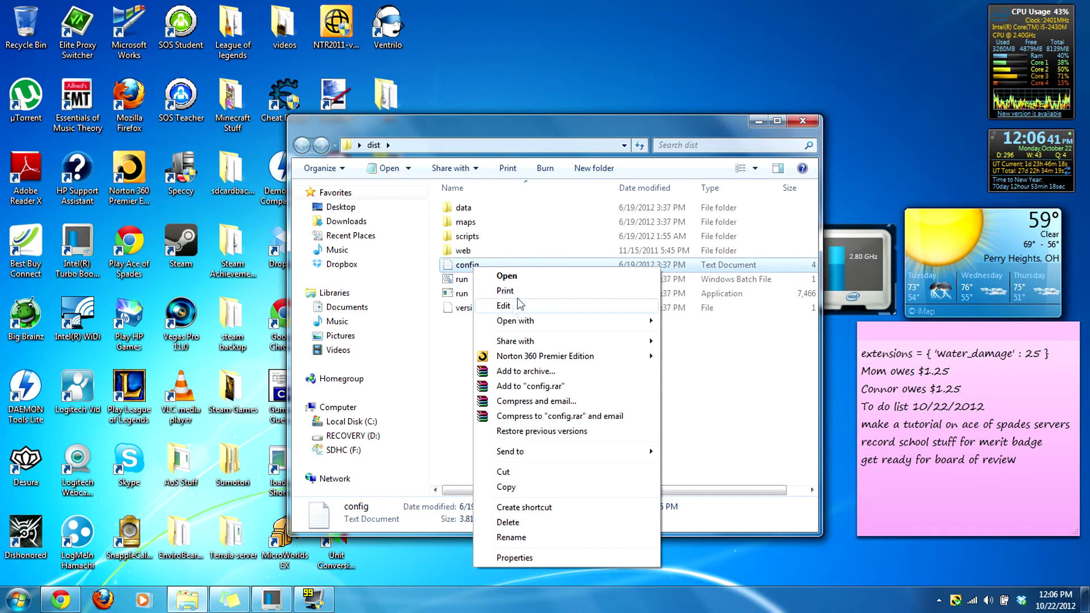
{"action": "mouse_move", "coordinate": [554, 321]}
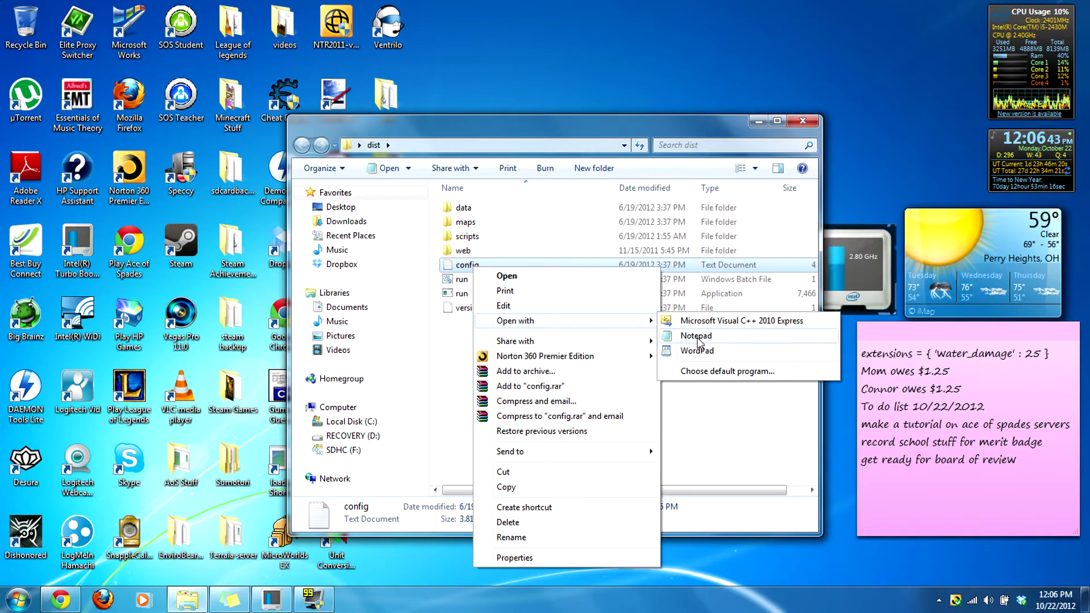
{"action": "left_click", "coordinate": [696, 350]}
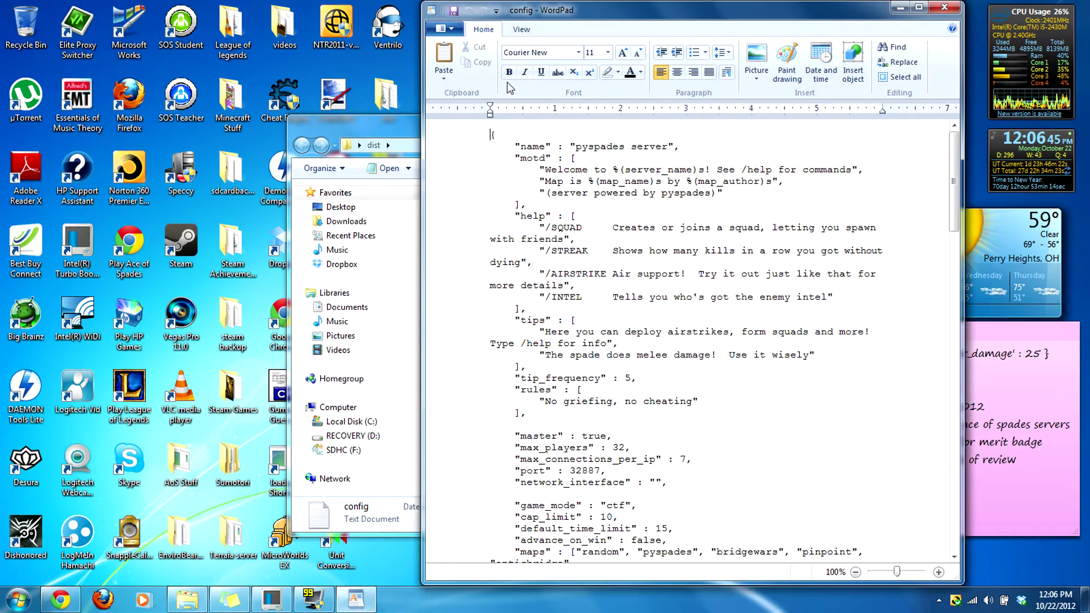
{"action": "left_click", "coordinate": [944, 7]}
{"action": "double_click", "coordinate": [467, 264]}
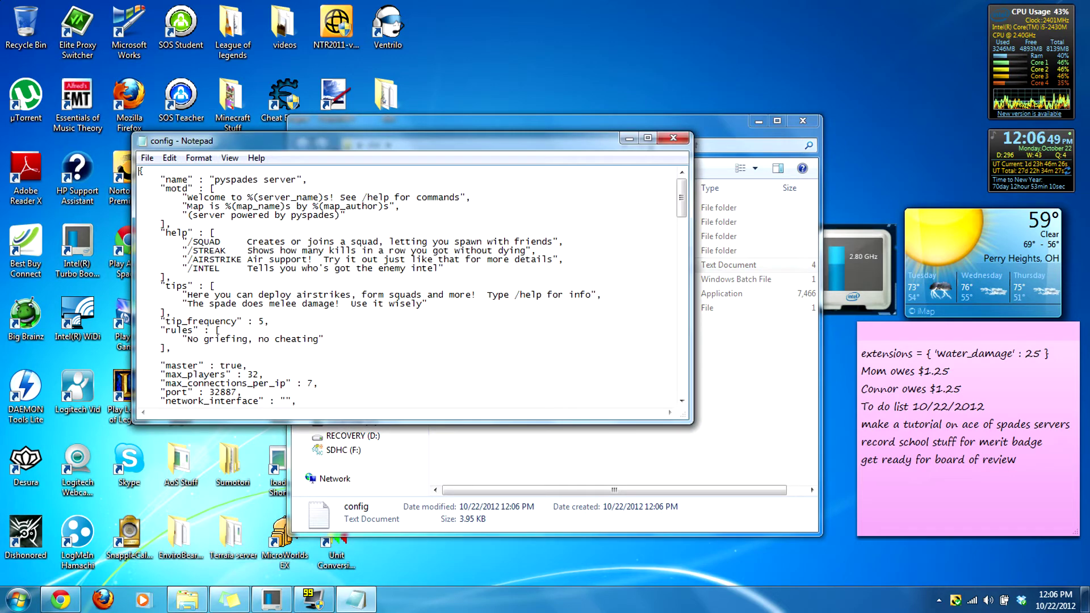
Step: Change the end of the server name to 'Test vanillia'
{"action": "left_click", "coordinate": [295, 179]}
{"action": "key", "text": "BackSpace"}
{"action": "key", "text": "BackSpace"}
{"action": "key", "text": "BackSpace"}
{"action": "key", "text": "BackSpace"}
{"action": "key", "text": "BackSpace"}
{"action": "key", "text": "BackSpace"}
{"action": "key", "text": "BackSpace"}
{"action": "key", "text": "BackSpace"}
{"action": "key", "text": "BackSpace"}
{"action": "key", "text": "BackSpace"}
{"action": "key", "text": "BackSpace"}
{"action": "key", "text": "BackSpace"}
{"action": "key", "text": "BackSpace"}
{"action": "key", "text": "BackSpace"}
{"action": "key", "text": "BackSpace"}
{"action": "type", "text": "Test vanillia"}
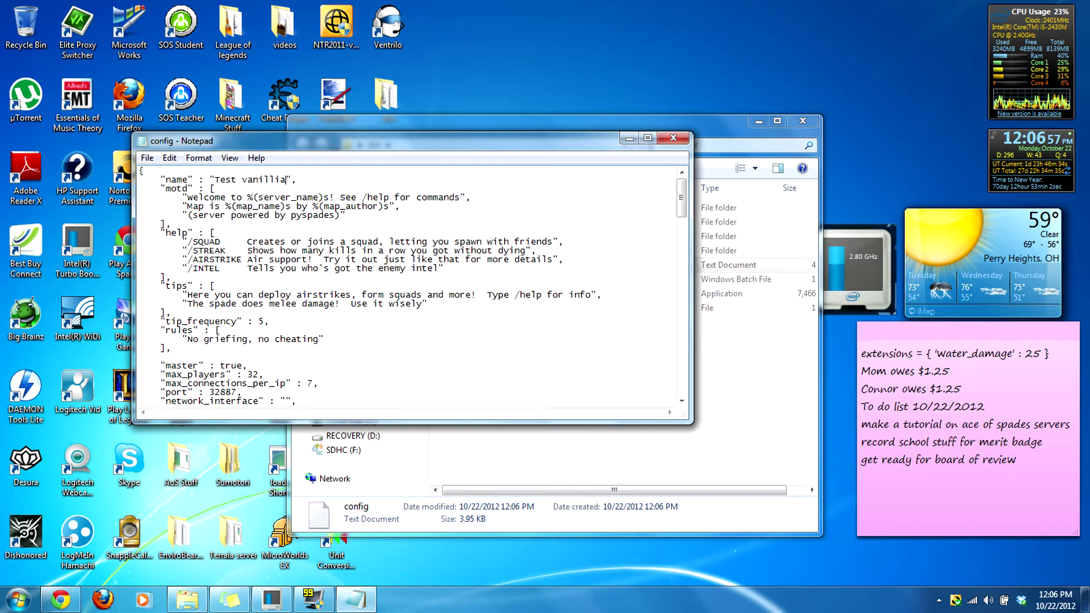
Step: Review the welcome message, rules and tips lines in the config
{"action": "left_click_drag", "start_coordinate": [295, 197], "coordinate": [362, 206]}
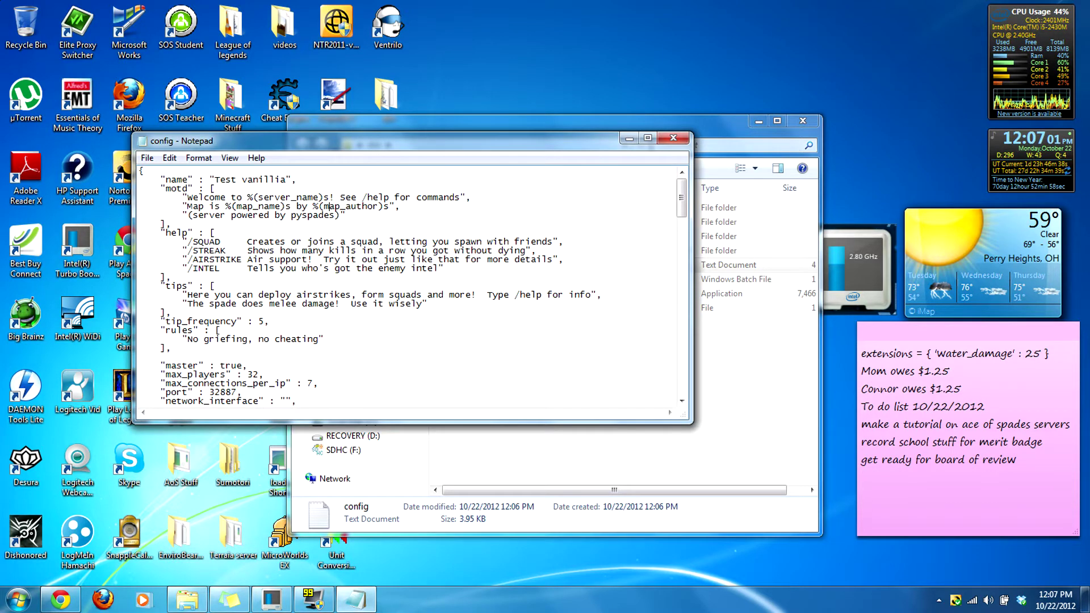
{"action": "scroll", "coordinate": [362, 206], "scroll_direction": "down", "scroll_amount": 2}
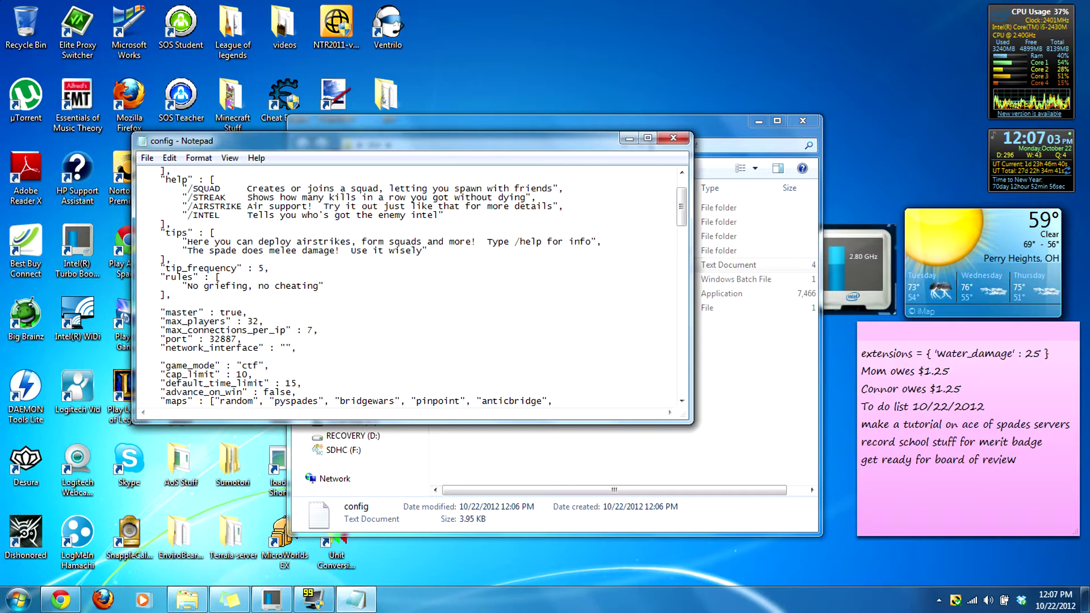
{"action": "scroll", "coordinate": [362, 206], "scroll_direction": "down", "scroll_amount": 1}
{"action": "mouse_move", "coordinate": [248, 259]}
{"action": "left_mouse_down"}
{"action": "mouse_move", "coordinate": [170, 250]}
{"action": "mouse_move", "coordinate": [242, 260]}
{"action": "left_mouse_up"}
{"action": "left_click_drag", "start_coordinate": [319, 259], "coordinate": [215, 259]}
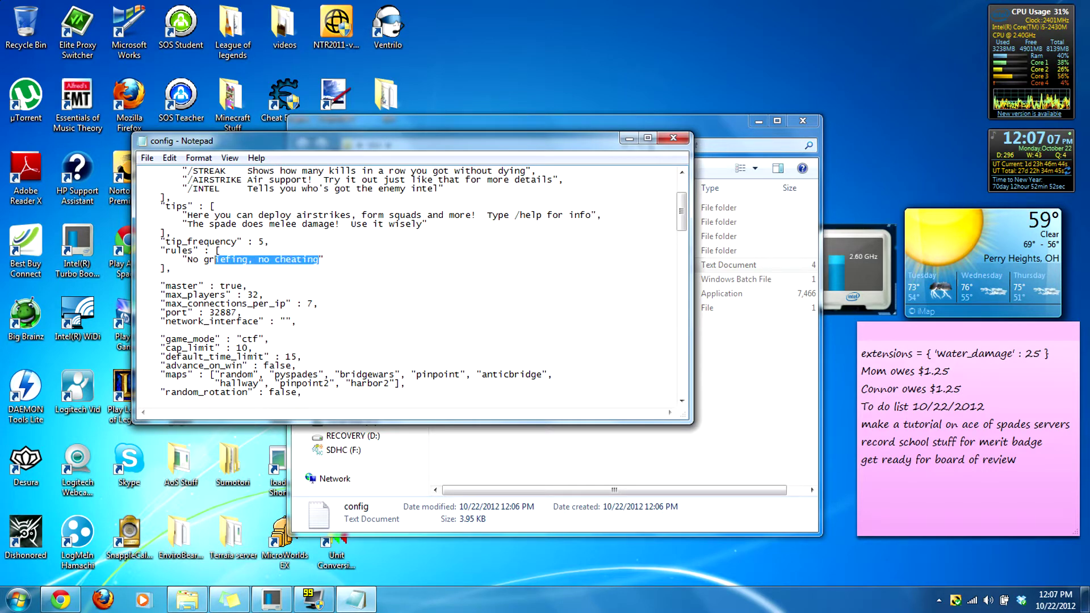
{"action": "left_click", "coordinate": [324, 259]}
{"action": "left_click_drag", "start_coordinate": [232, 216], "coordinate": [181, 215]}
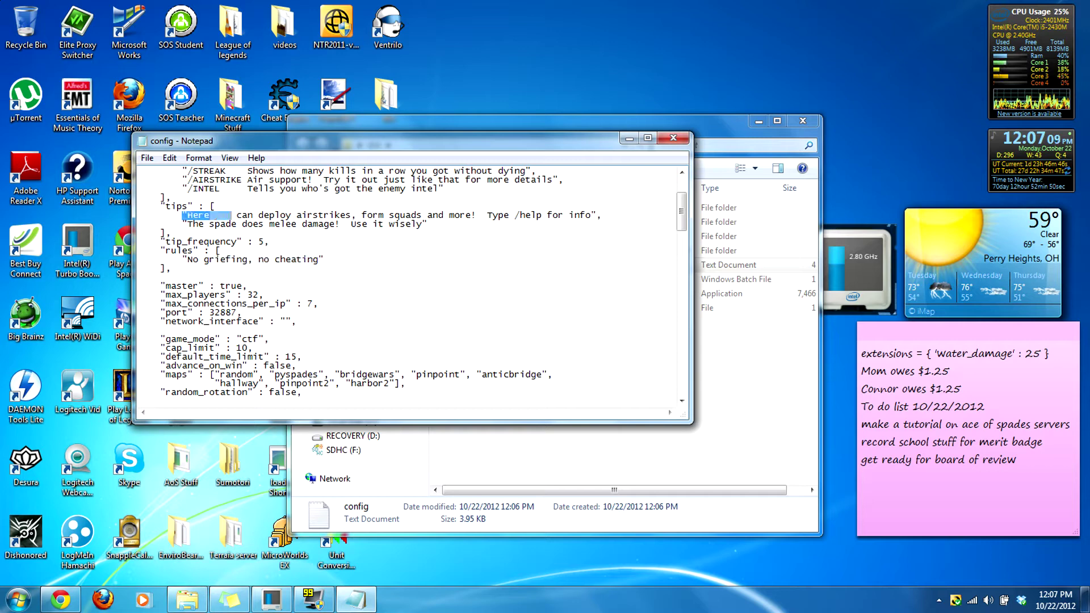
{"action": "left_click", "coordinate": [296, 223]}
{"action": "scroll", "coordinate": [423, 286], "scroll_direction": "down", "scroll_amount": 3}
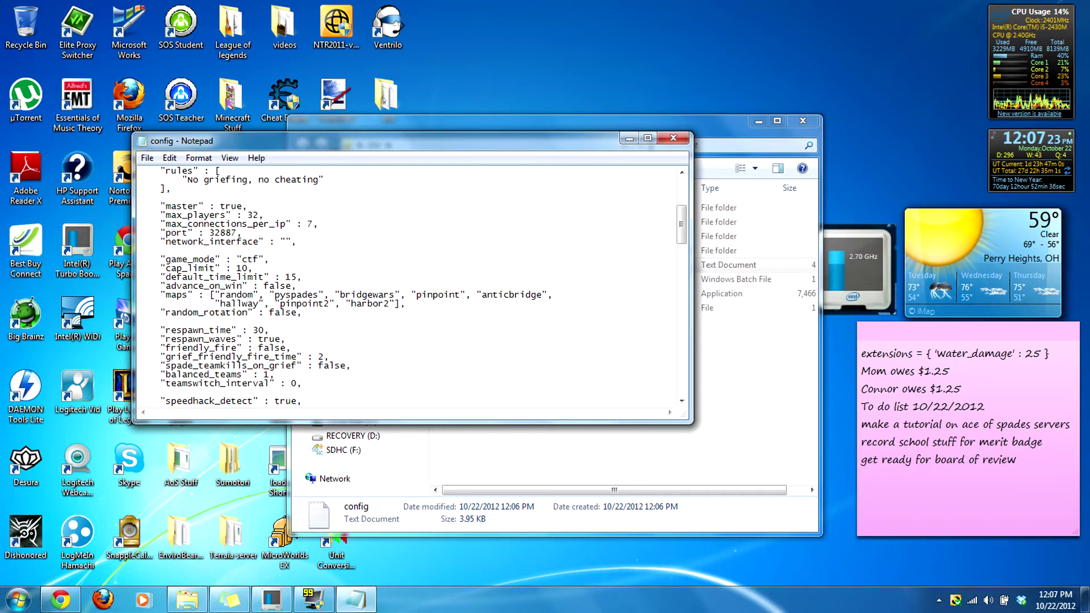
Step: Undo the deleted line break after master and leave master set to true
{"action": "key", "text": "Delete"}
{"action": "key", "text": "Delete"}
{"action": "key", "text": "Delete"}
{"action": "key", "text": "Delete"}
{"action": "left_click", "coordinate": [169, 158]}
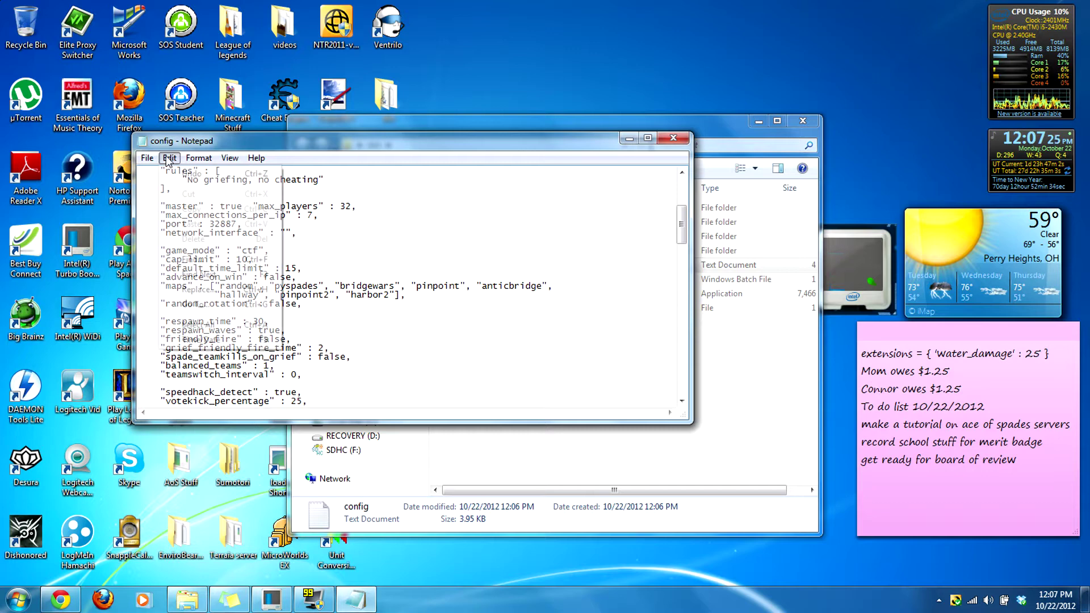
{"action": "left_click", "coordinate": [180, 170]}
{"action": "left_click", "coordinate": [247, 206]}
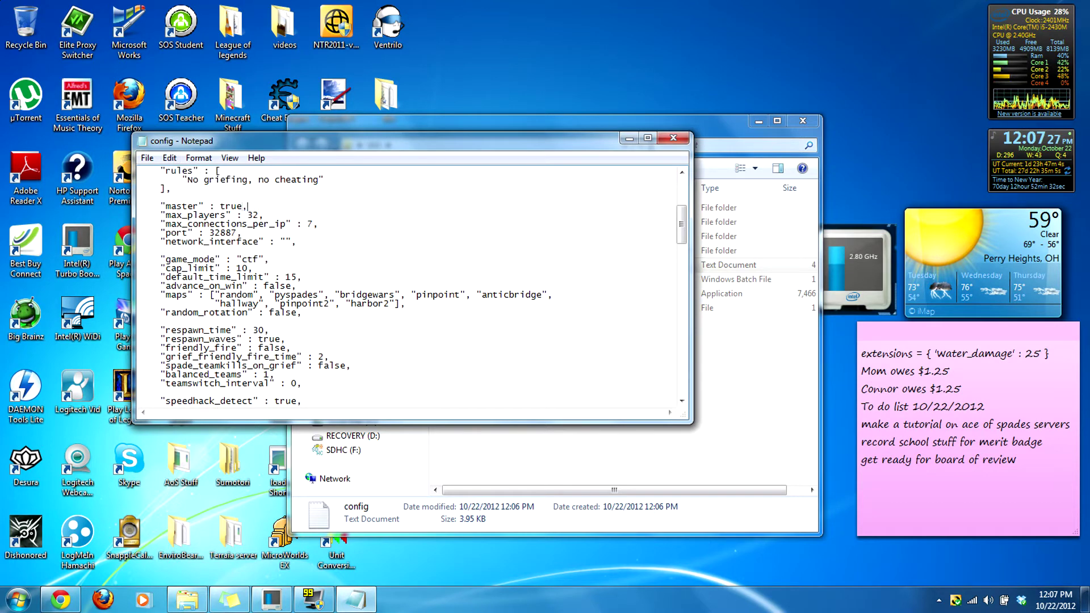
{"action": "key", "text": "BackSpace"}
{"action": "key", "text": "BackSpace"}
{"action": "key", "text": "BackSpace"}
{"action": "key", "text": "BackSpace"}
{"action": "type", "text": "false"}
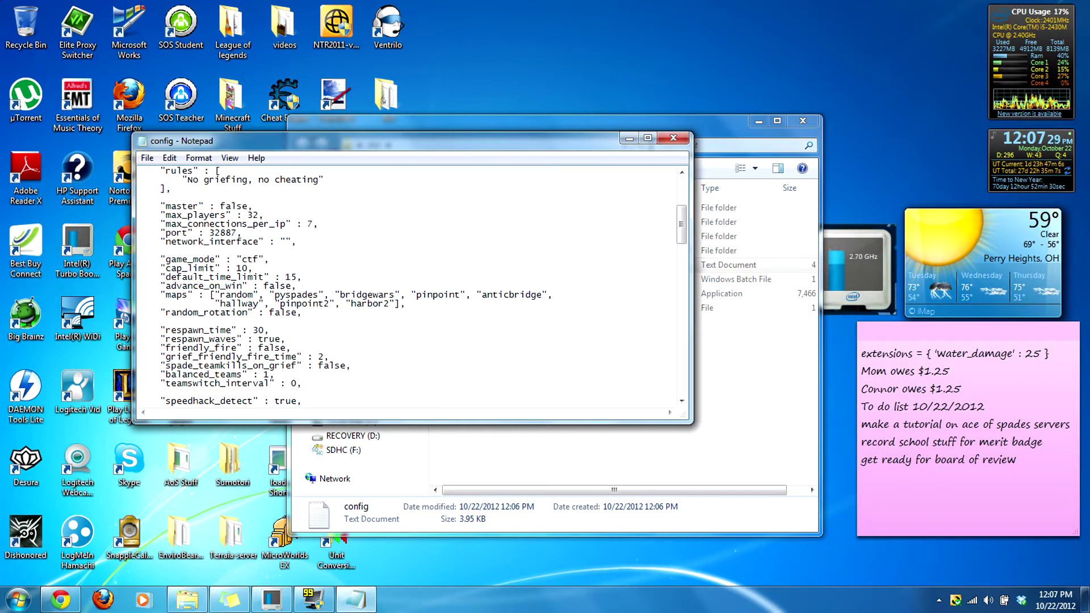
{"action": "key", "text": "BackSpace"}
{"action": "key", "text": "BackSpace"}
{"action": "key", "text": "BackSpace"}
{"action": "type", "text": "true"}
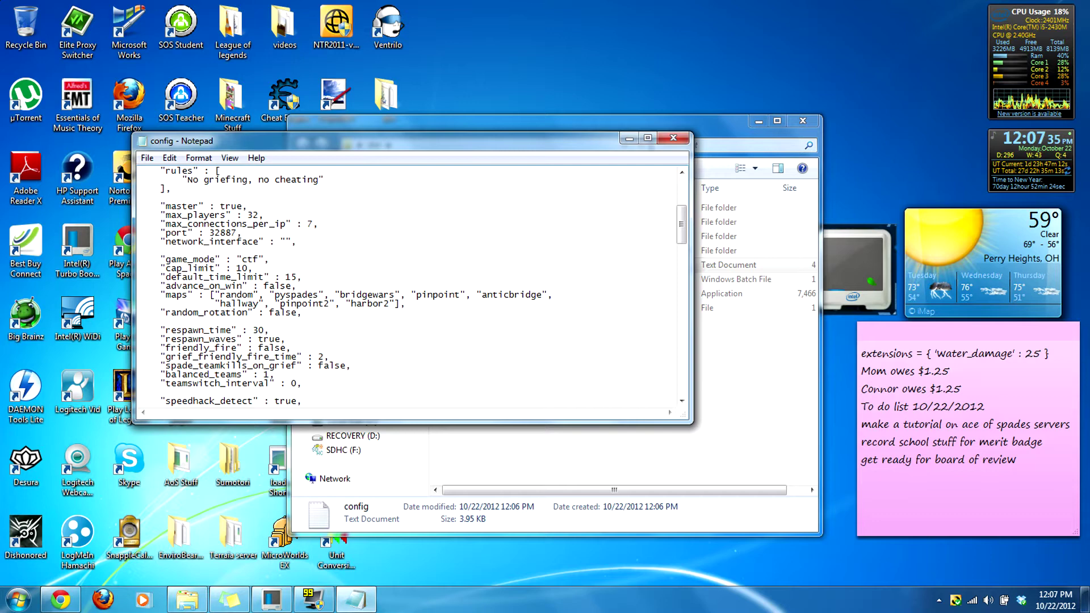
Step: Go over the max_players, max_connections_per_ip, game_mode and cap_limit lines
{"action": "scroll", "coordinate": [409, 286], "scroll_direction": "down", "scroll_amount": 1}
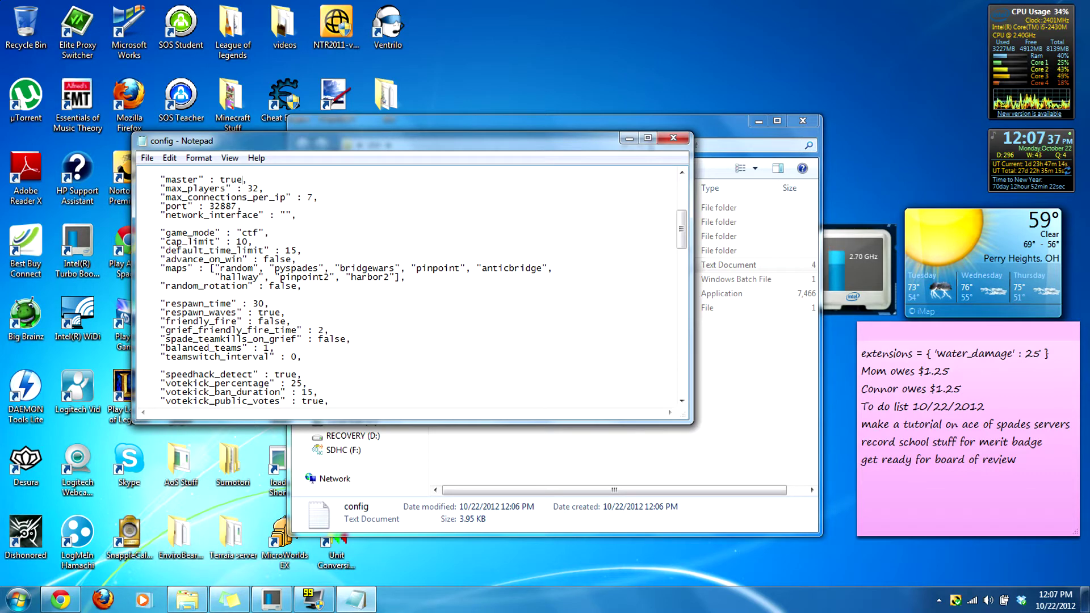
{"action": "scroll", "coordinate": [409, 287], "scroll_direction": "up", "scroll_amount": 2}
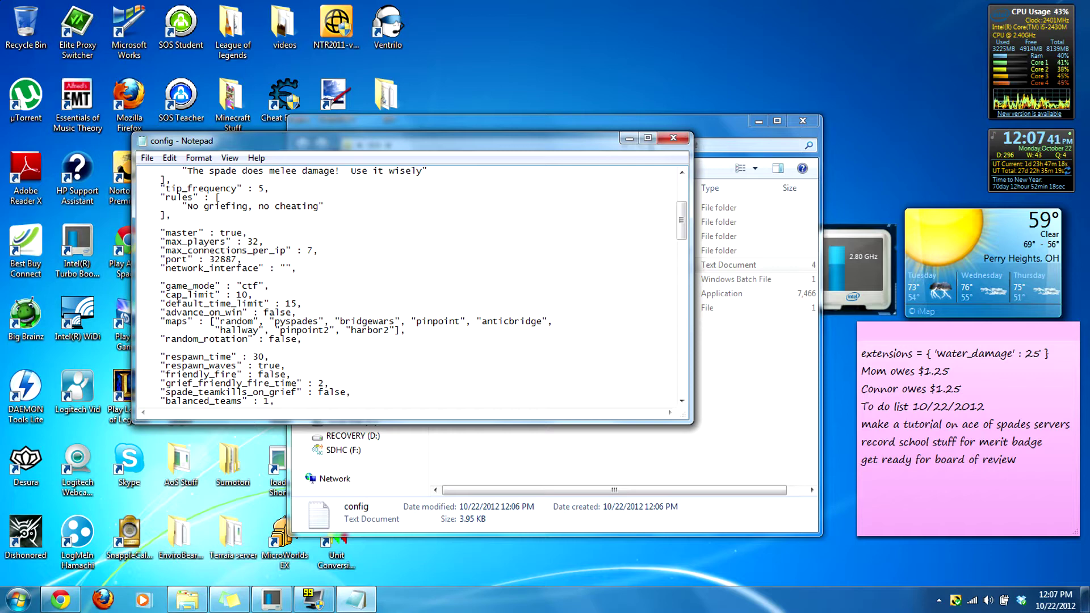
{"action": "left_click", "coordinate": [170, 241]}
{"action": "left_click", "coordinate": [264, 241]}
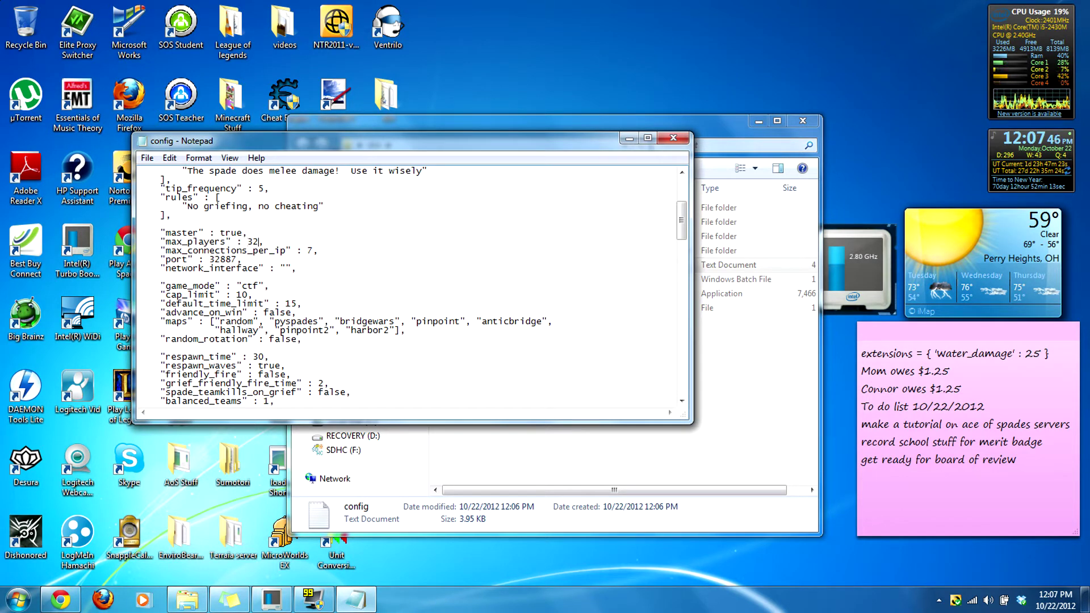
{"action": "left_click", "coordinate": [301, 251]}
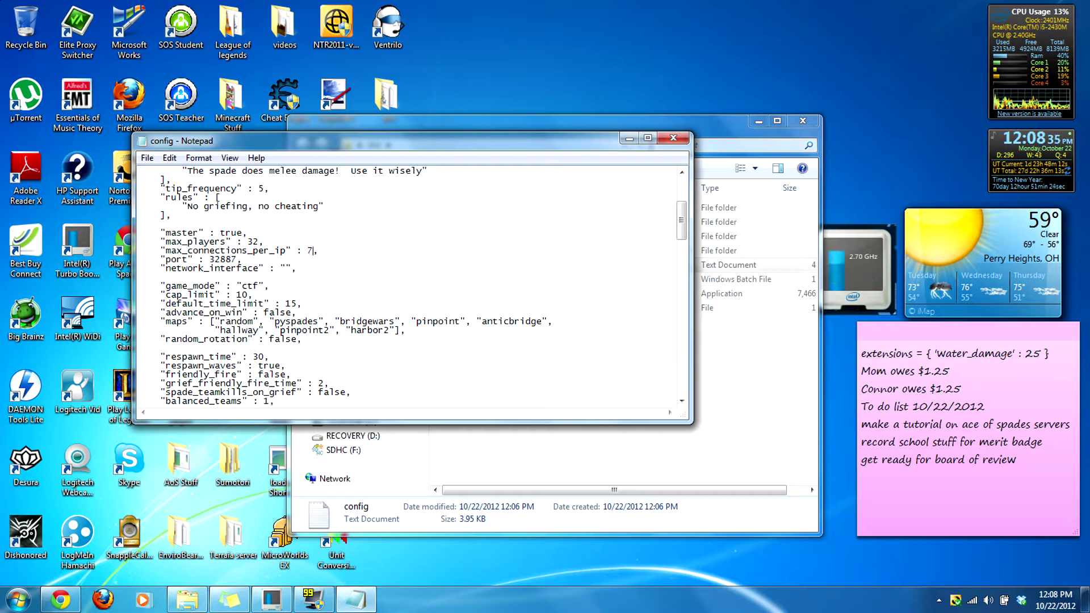
{"action": "scroll", "coordinate": [412, 287], "scroll_direction": "down", "scroll_amount": 1}
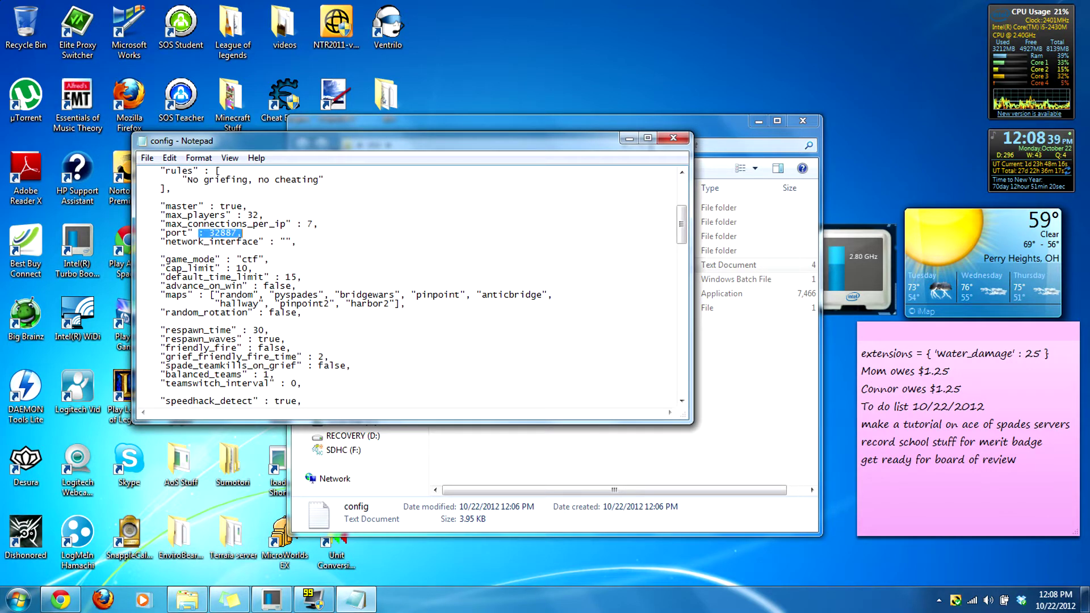
{"action": "scroll", "coordinate": [227, 232], "scroll_direction": "down", "scroll_amount": 1}
{"action": "double_click", "coordinate": [248, 232]}
{"action": "left_click", "coordinate": [238, 242]}
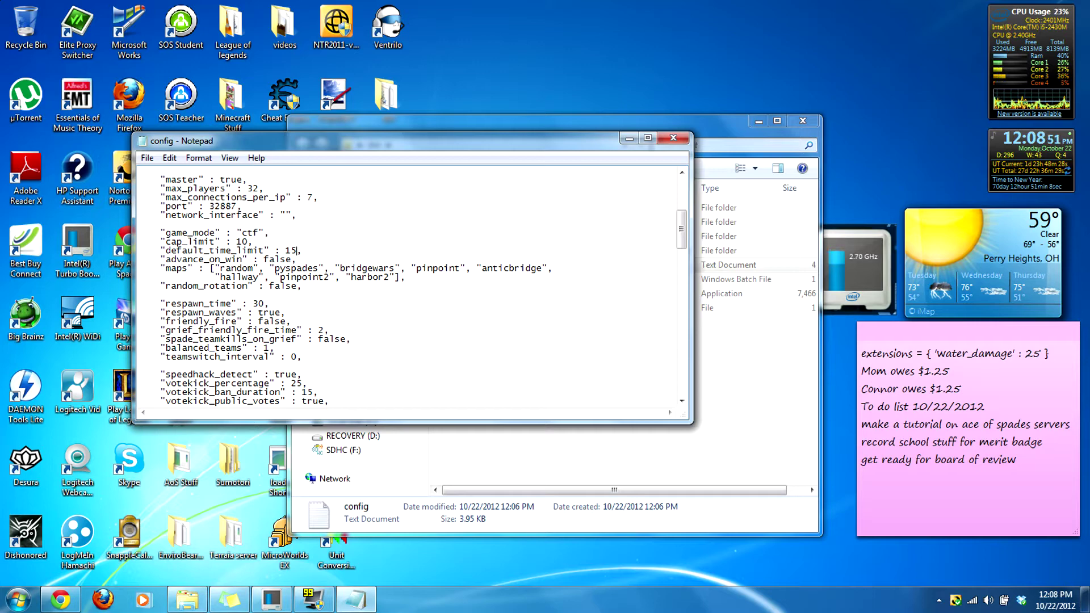
Step: Change default_time_limit from 15 to 60 and advance_on_win from false to true
{"action": "key", "text": "BackSpace"}
{"action": "key", "text": "BackSpace"}
{"action": "type", "text": "90"}
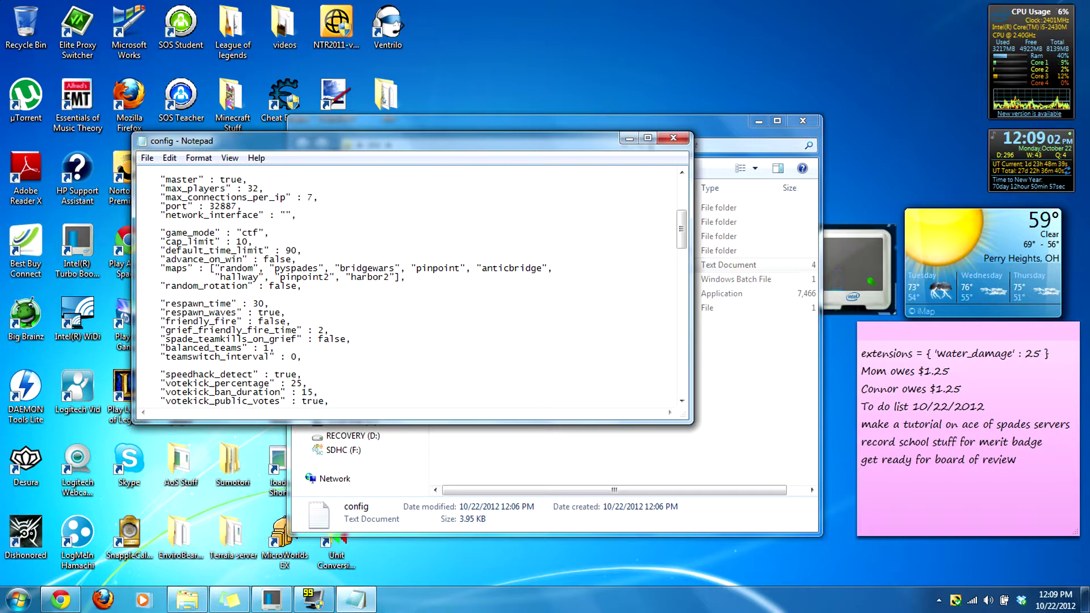
{"action": "key", "text": "BackSpace"}
{"action": "key", "text": "BackSpace"}
{"action": "type", "text": "60"}
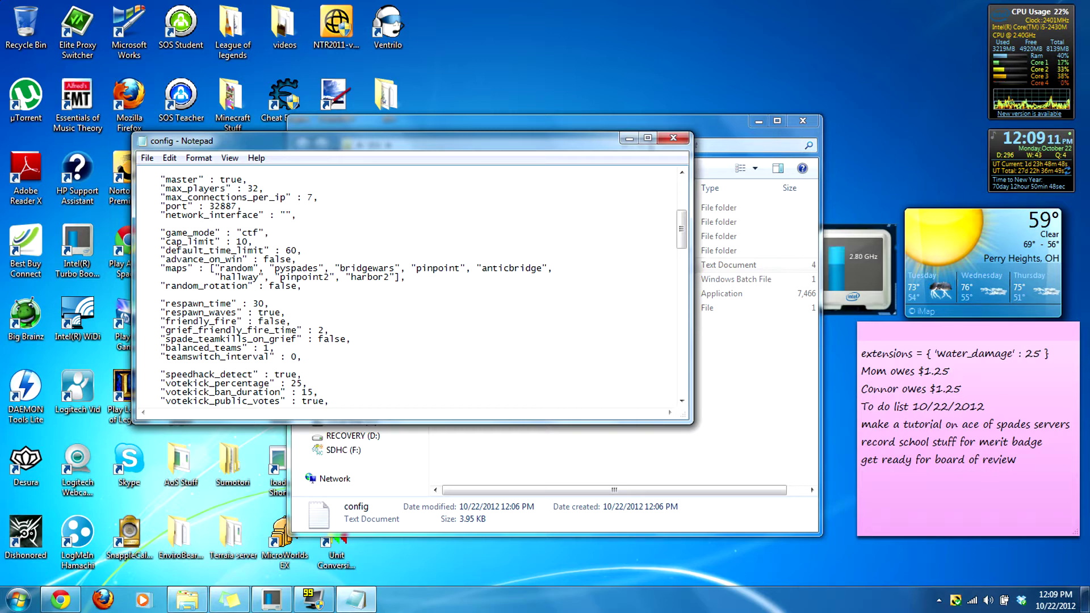
{"action": "key", "text": "BackSpace"}
{"action": "key", "text": "BackSpace"}
{"action": "key", "text": "BackSpace"}
{"action": "key", "text": "BackSpace"}
{"action": "key", "text": "BackSpace"}
{"action": "type", "text": "true"}
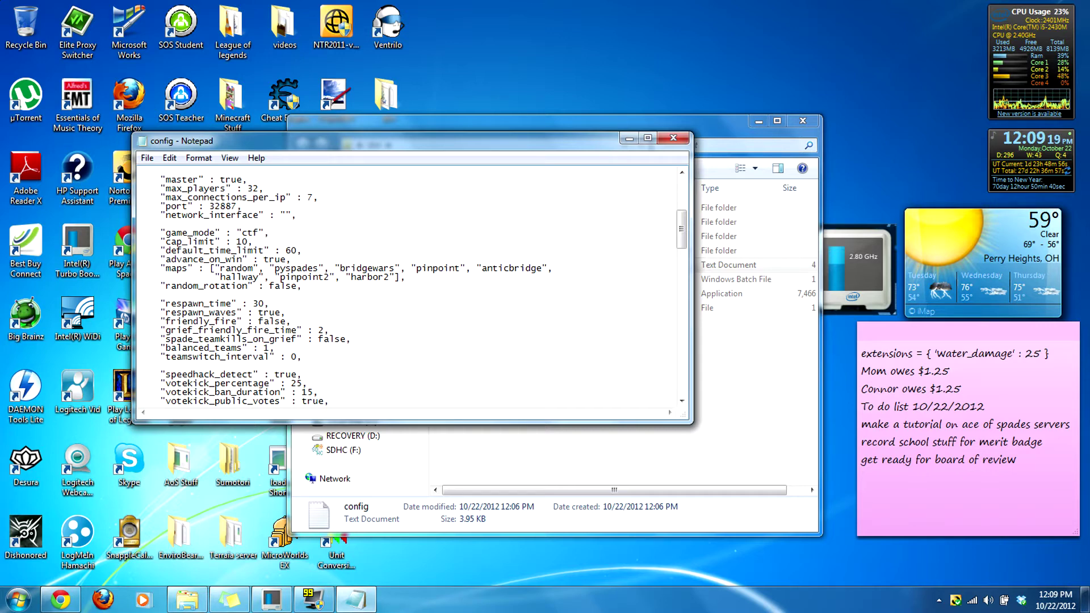
Step: Browse the map files in dist\maps, select assault2, then return to the Notepad config
{"action": "left_click", "coordinate": [737, 427]}
{"action": "double_click", "coordinate": [471, 219]}
{"action": "scroll", "coordinate": [523, 297], "scroll_direction": "down", "scroll_amount": 8}
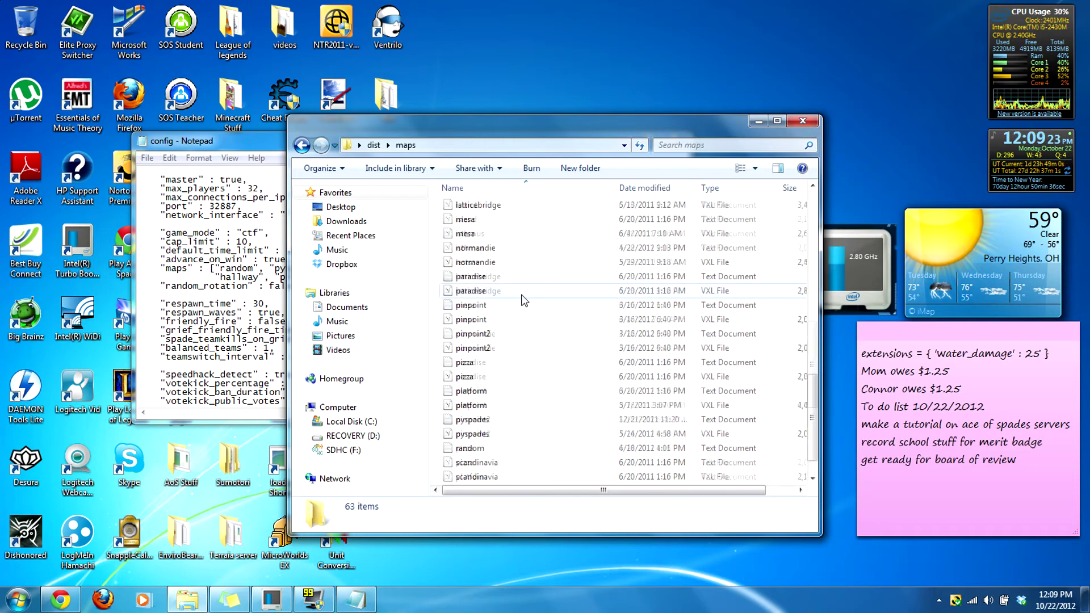
{"action": "scroll", "coordinate": [523, 298], "scroll_direction": "up", "scroll_amount": 8}
{"action": "left_click", "coordinate": [302, 146]}
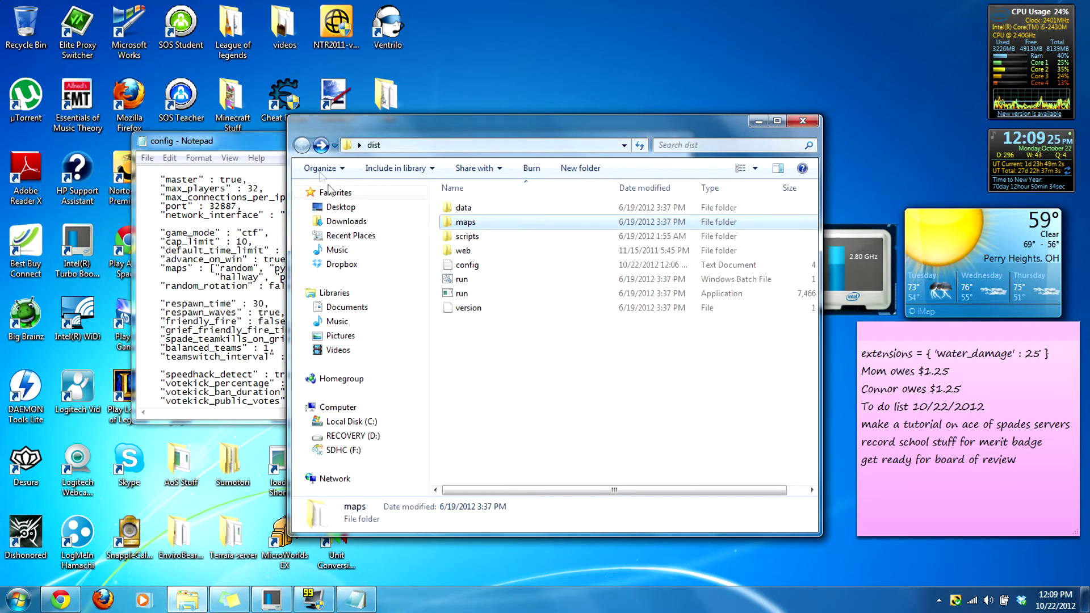
{"action": "key", "text": "Return"}
{"action": "left_click", "coordinate": [516, 267]}
{"action": "left_click", "coordinate": [517, 293]}
{"action": "left_click", "coordinate": [506, 322]}
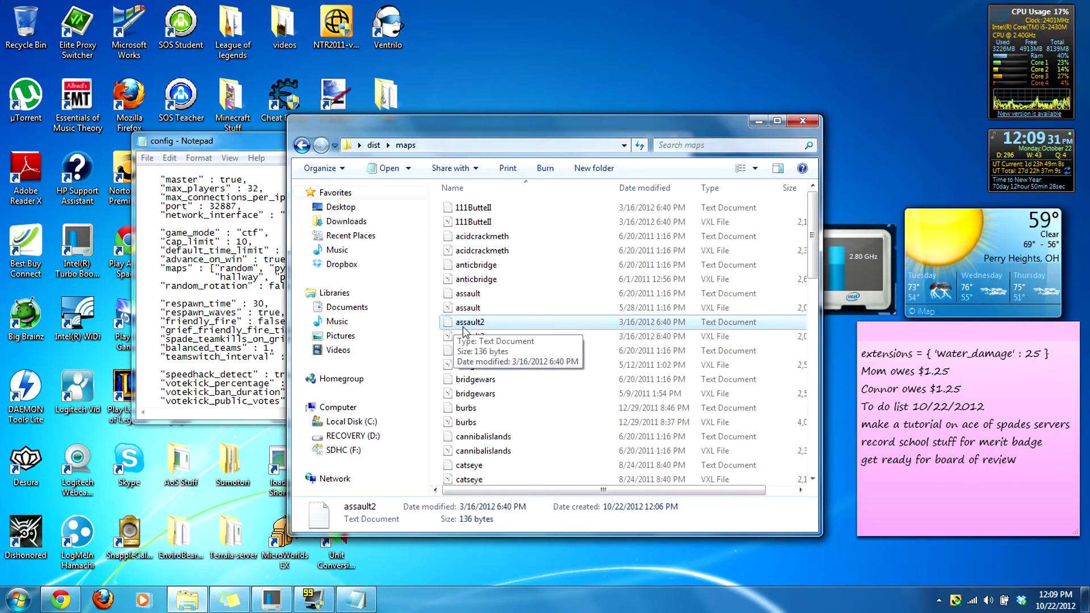
{"action": "left_click", "coordinate": [356, 599]}
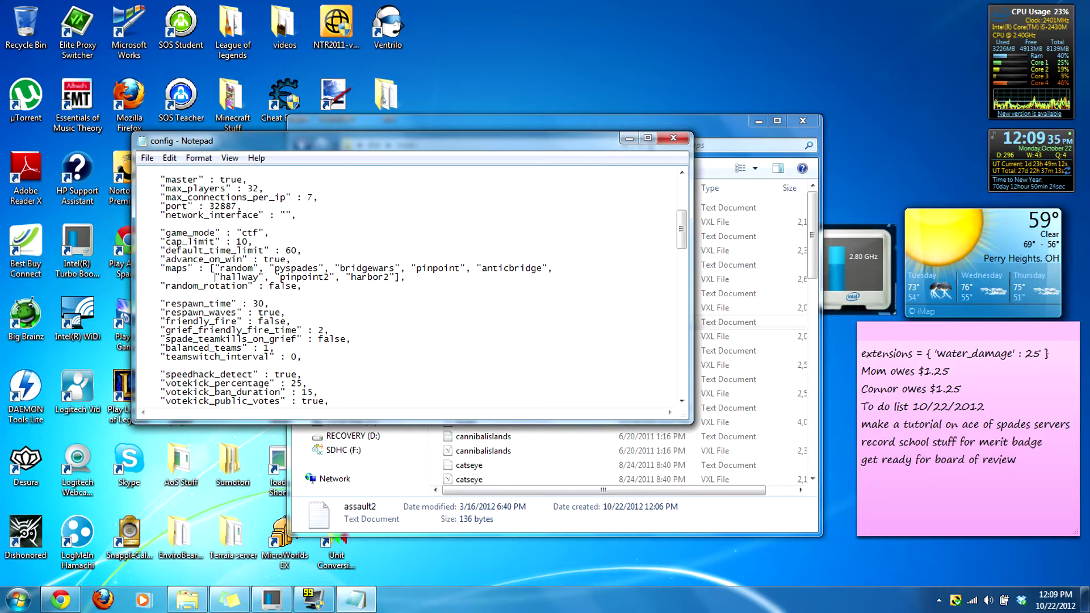
Step: Join the maps list onto one line and append "assault2"], at its end
{"action": "key", "text": "BackSpace"}
{"action": "key", "text": "BackSpace"}
{"action": "key", "text": "BackSpace"}
{"action": "key", "text": "BackSpace"}
{"action": "key", "text": "BackSpace"}
{"action": "key", "text": "BackSpace"}
{"action": "key", "text": "BackSpace"}
{"action": "key", "text": "BackSpace"}
{"action": "key", "text": "BackSpace"}
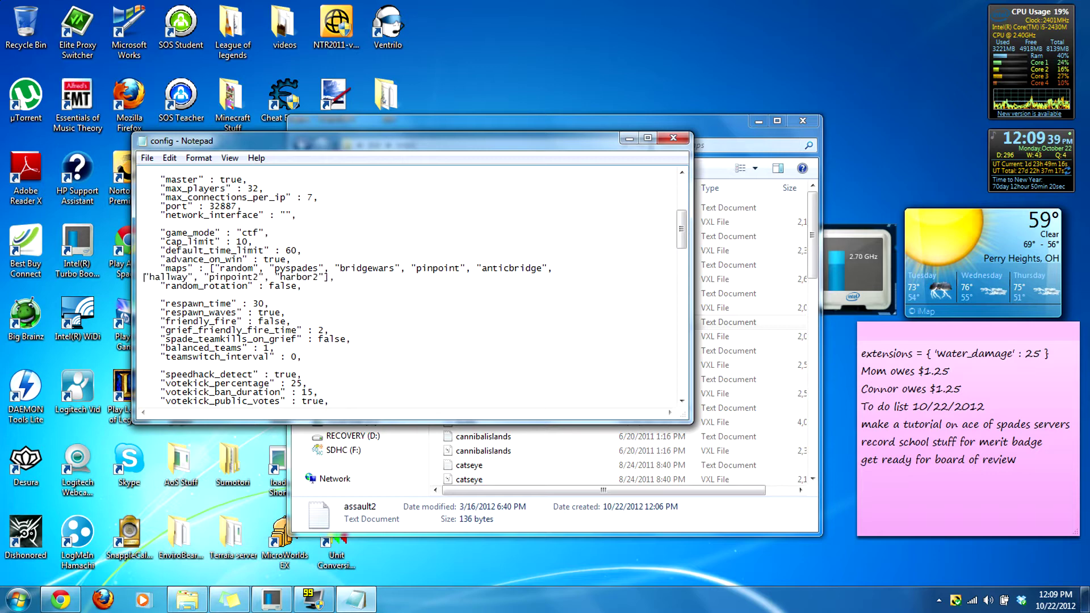
{"action": "key", "text": "BackSpace"}
{"action": "left_click_drag", "start_coordinate": [509, 413], "coordinate": [629, 416]}
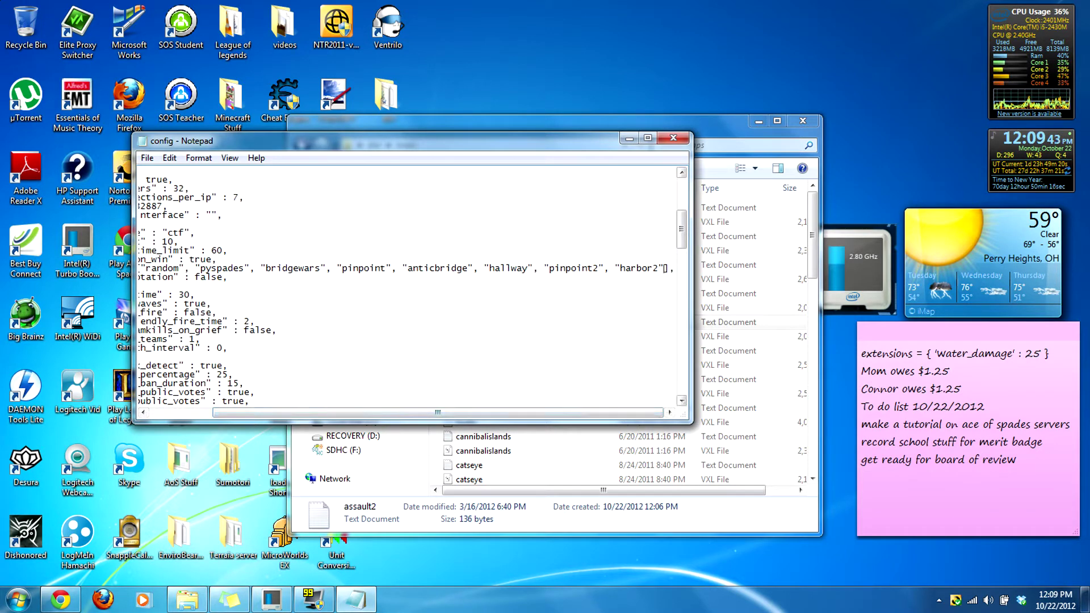
{"action": "left_click", "coordinate": [670, 268]}
{"action": "type", "text": "\"a"}
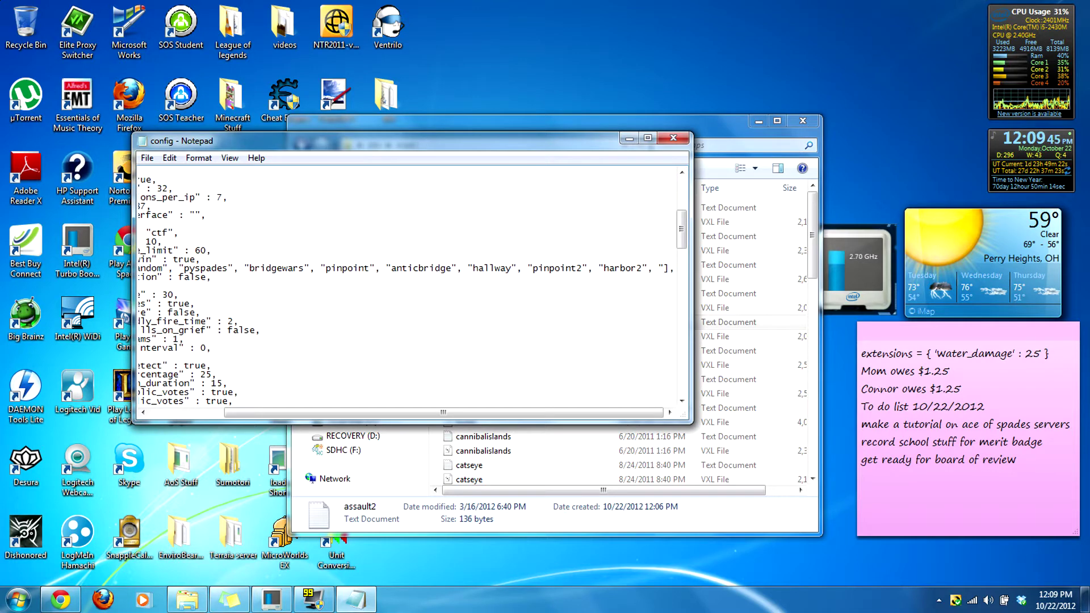
{"action": "type", "text": "ssa"}
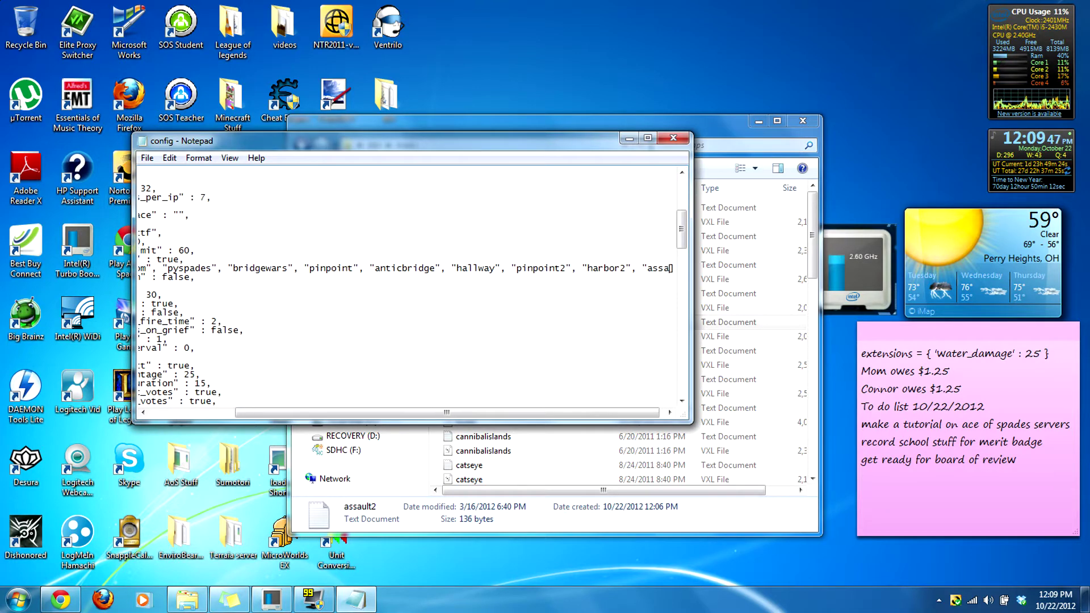
{"action": "type", "text": "ult2\"],"}
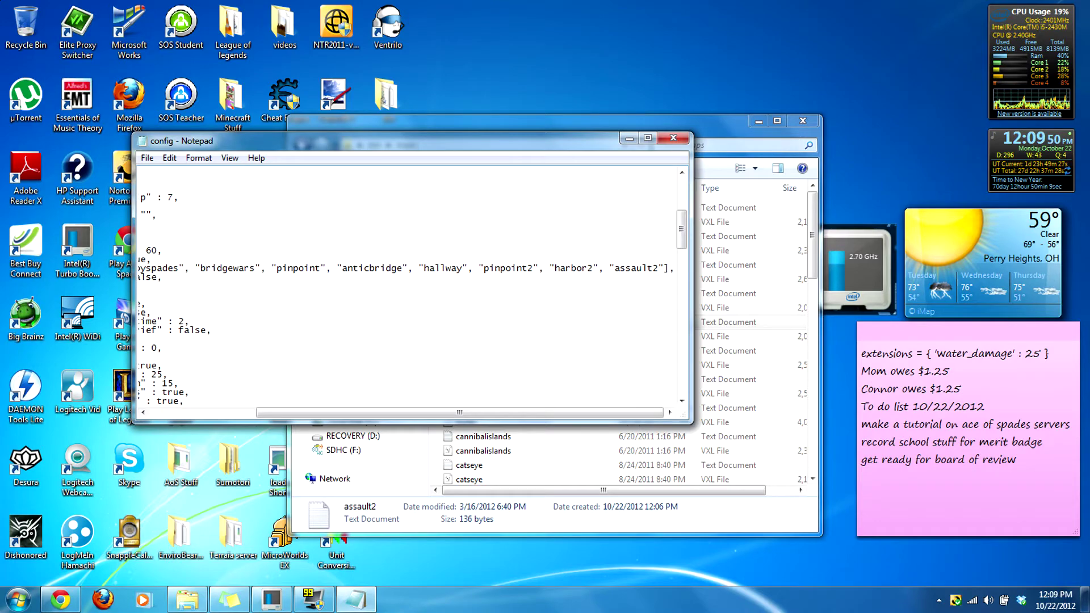
Step: Reposition the config window beside the maps folder and check the spacing before harbor2
{"action": "left_click_drag", "start_coordinate": [579, 140], "coordinate": [713, 143]}
{"action": "key", "text": "alt+Tab"}
{"action": "left_click_drag", "start_coordinate": [425, 132], "coordinate": [768, 132]}
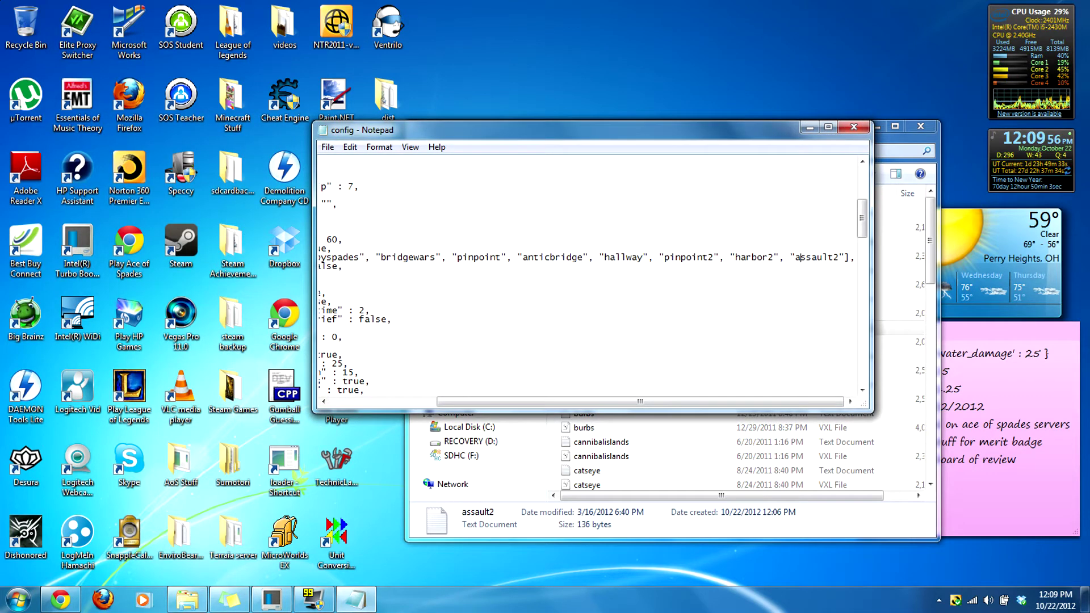
{"action": "left_click_drag", "start_coordinate": [722, 402], "coordinate": [761, 402]}
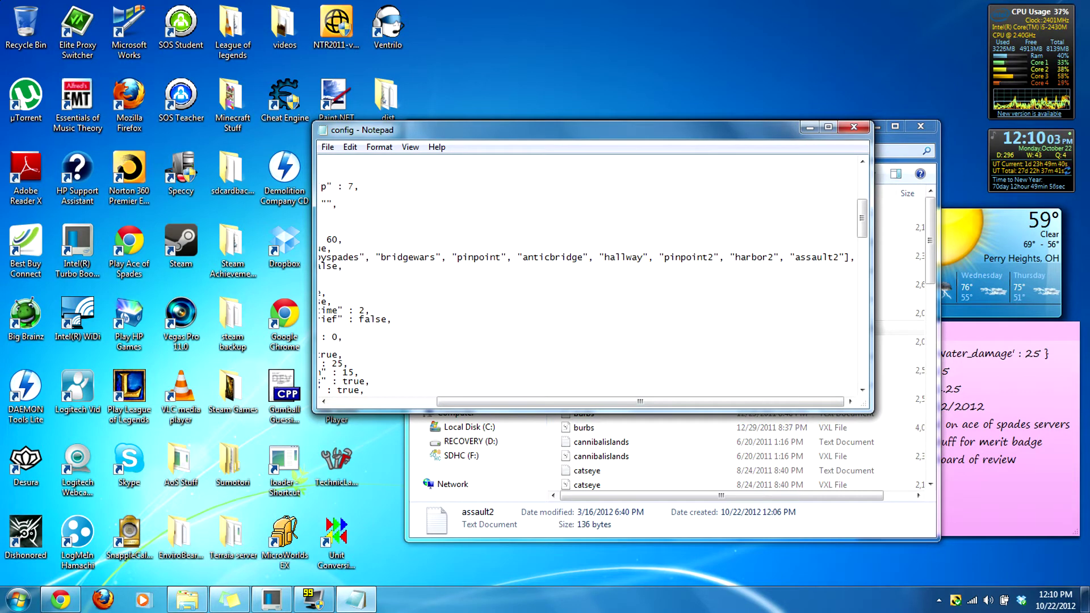
{"action": "left_click_drag", "start_coordinate": [725, 257], "coordinate": [730, 257]}
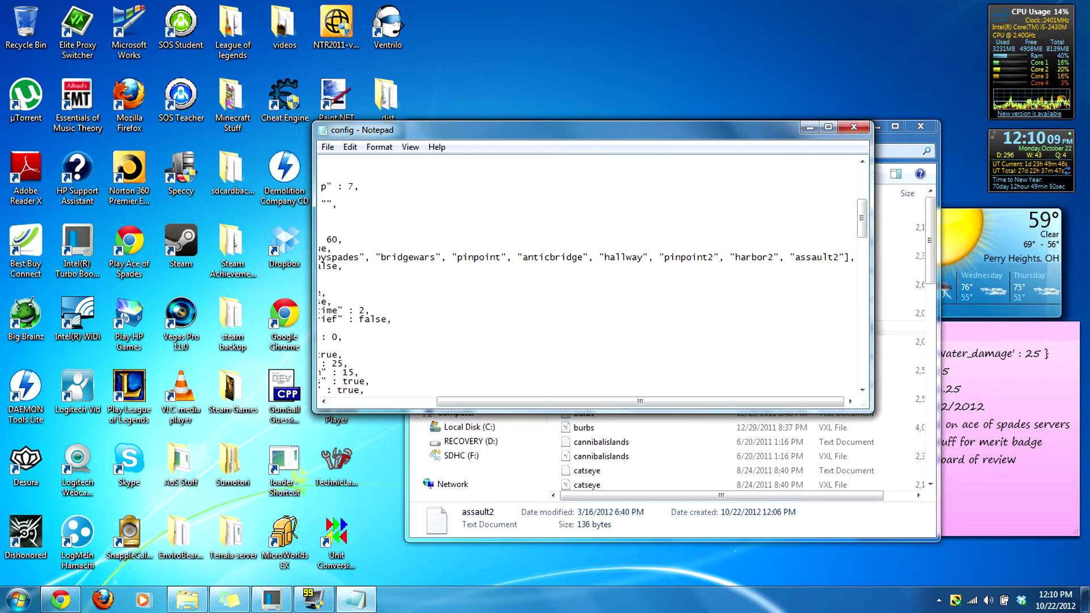
{"action": "left_click_drag", "start_coordinate": [688, 402], "coordinate": [582, 402]}
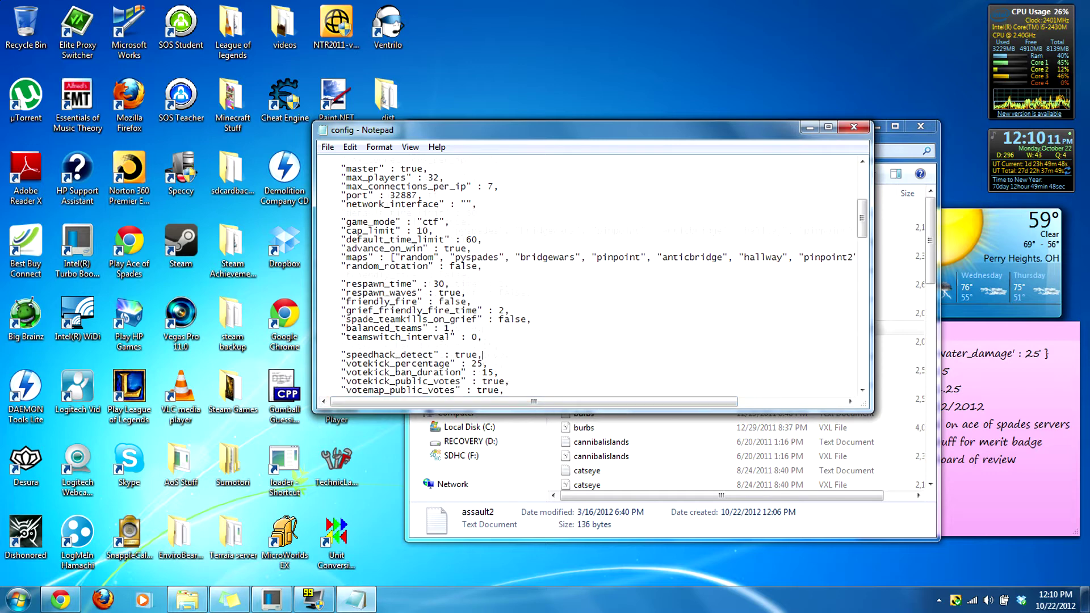
Step: Edit the respawn_time value, entering 7 in place of 30
{"action": "scroll", "coordinate": [482, 328], "scroll_direction": "down", "scroll_amount": 1}
{"action": "left_click", "coordinate": [482, 328]}
{"action": "scroll", "coordinate": [482, 328], "scroll_direction": "down", "scroll_amount": 2}
{"action": "scroll", "coordinate": [605, 275], "scroll_direction": "up", "scroll_amount": 1}
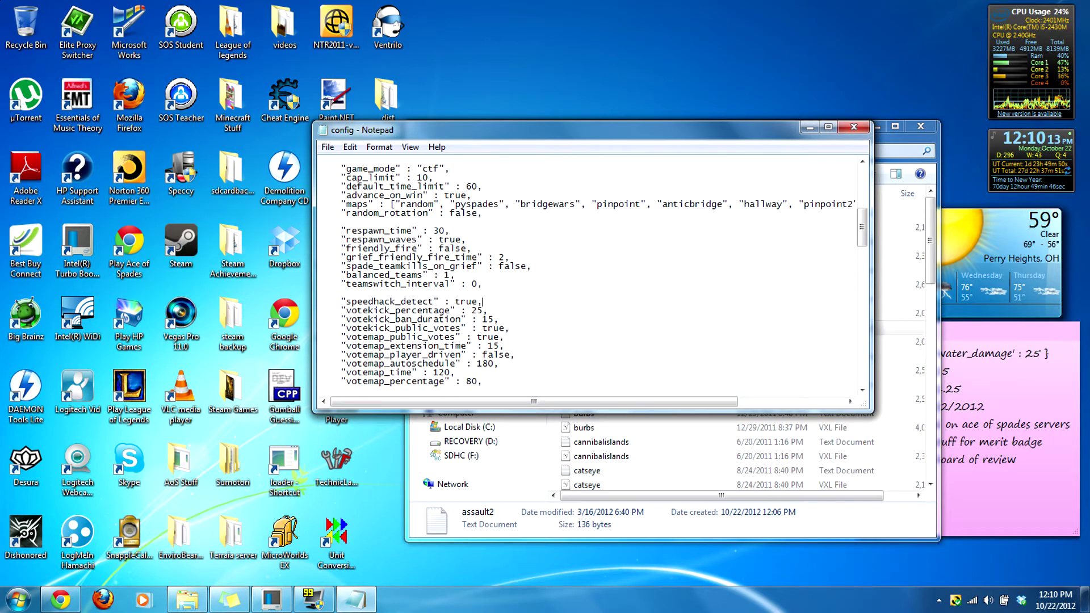
{"action": "left_click", "coordinate": [447, 230]}
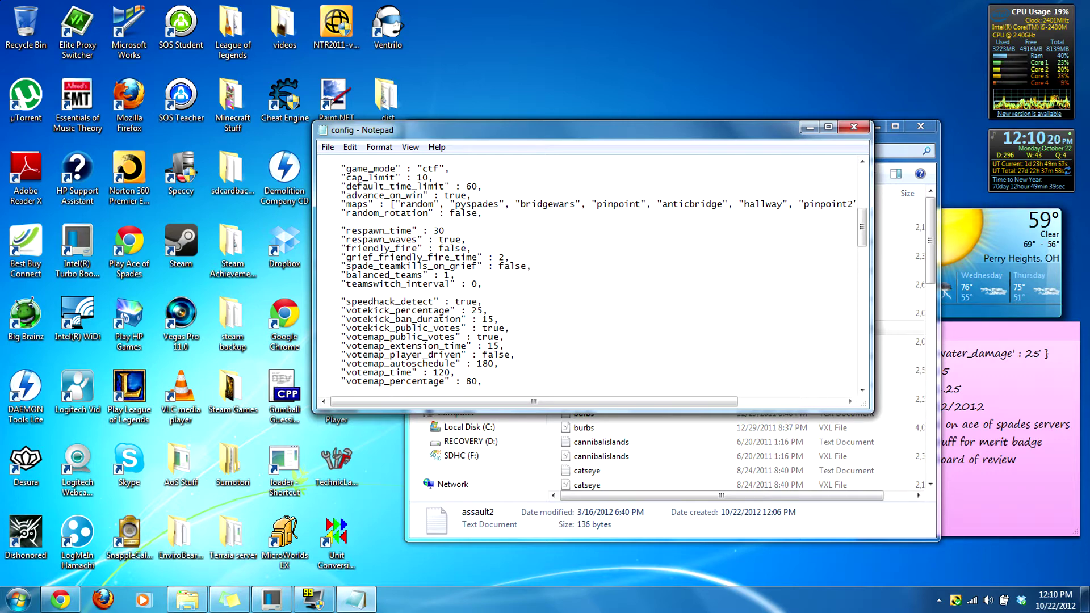
{"action": "type", "text": ","}
{"action": "key", "text": "BackSpace"}
{"action": "key", "text": "BackSpace"}
{"action": "type", "text": "7,"}
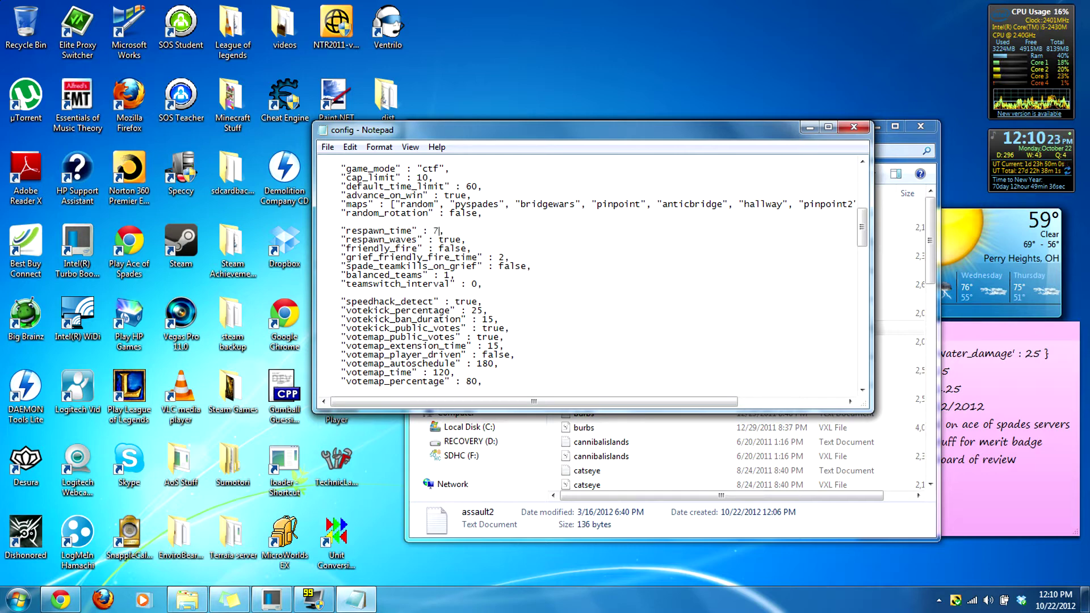
{"action": "left_click", "coordinate": [465, 240]}
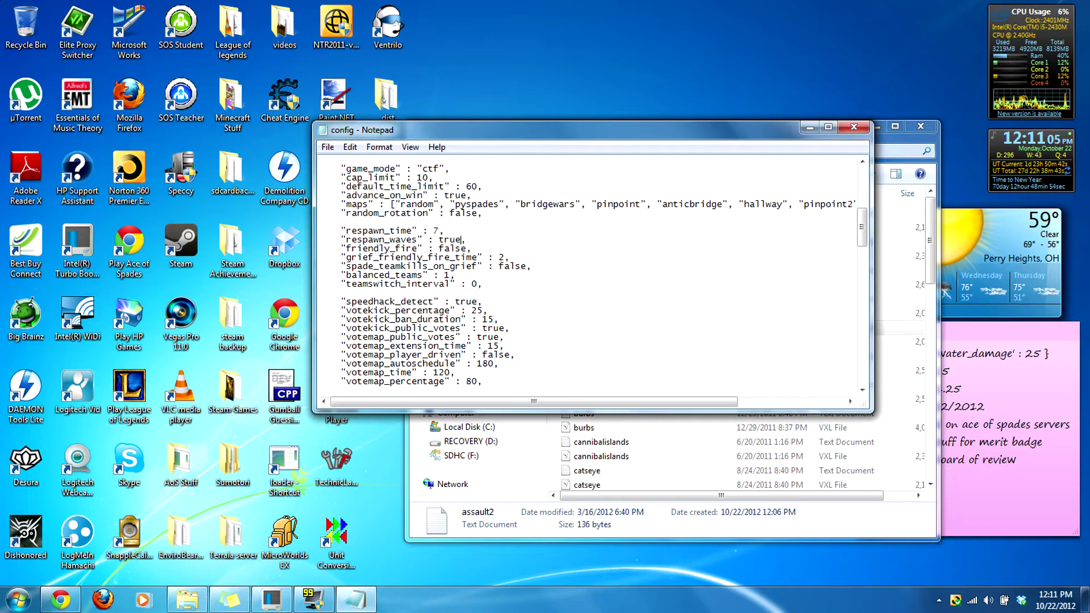
Step: Retype the friendly_fire value as false and look over grief_friendly_fire_time
{"action": "left_click_drag", "start_coordinate": [467, 248], "coordinate": [439, 248]}
{"action": "left_click", "coordinate": [450, 248]}
{"action": "double_click", "coordinate": [451, 248]}
{"action": "type", "text": "false,"}
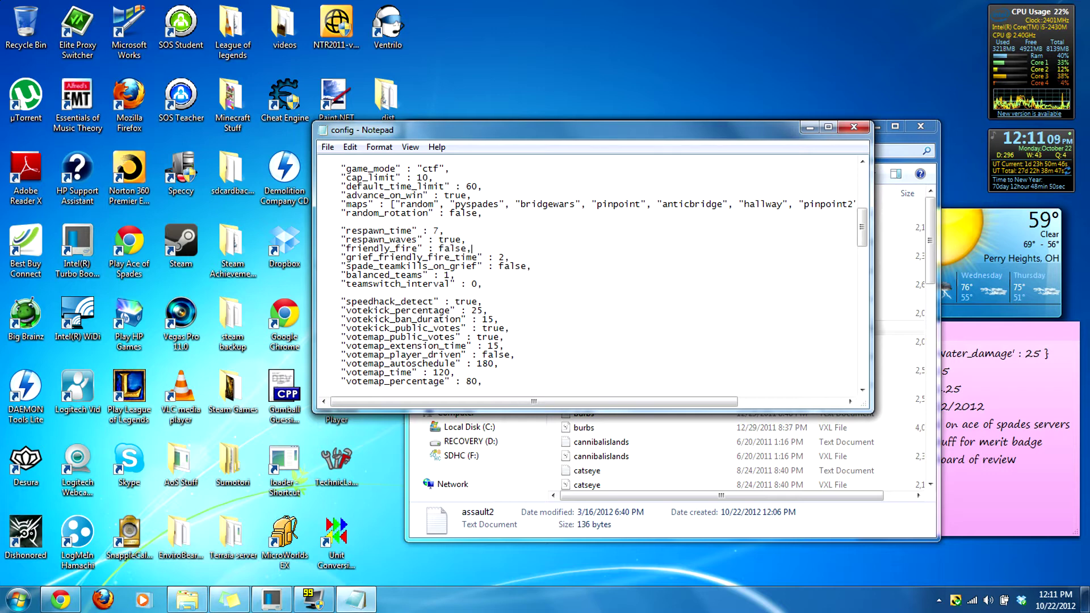
{"action": "left_click", "coordinate": [502, 257]}
{"action": "left_click_drag", "start_coordinate": [361, 257], "coordinate": [479, 257]}
{"action": "left_click", "coordinate": [481, 257]}
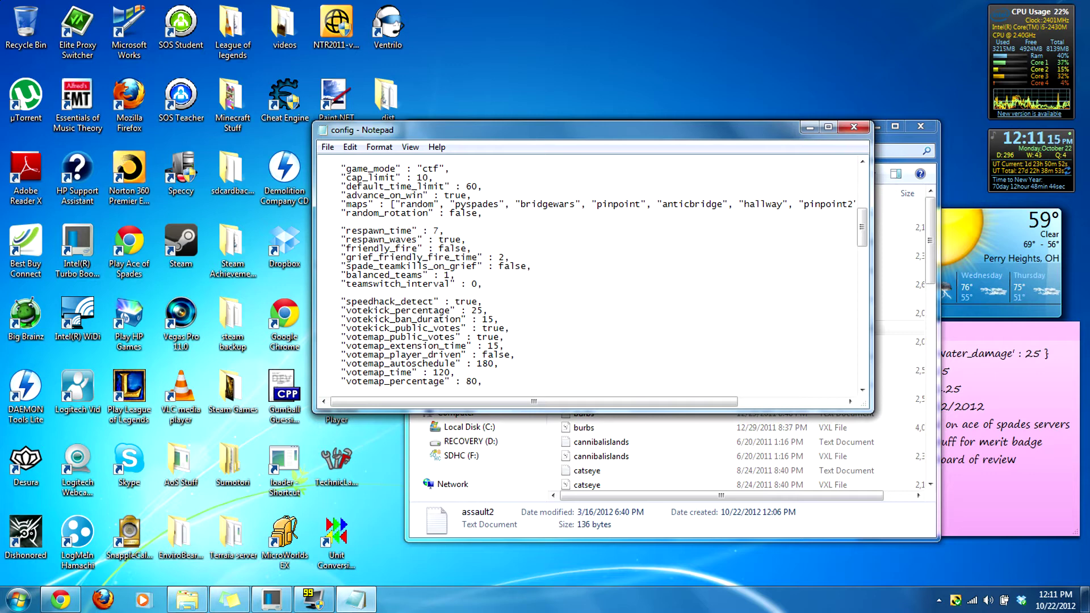
Step: Set spade_teamkills_on_grief to true and balanced_teams from 1 to 3
{"action": "key", "text": "BackSpace"}
{"action": "key", "text": "BackSpace"}
{"action": "key", "text": "BackSpace"}
{"action": "key", "text": "BackSpace"}
{"action": "key", "text": "BackSpace"}
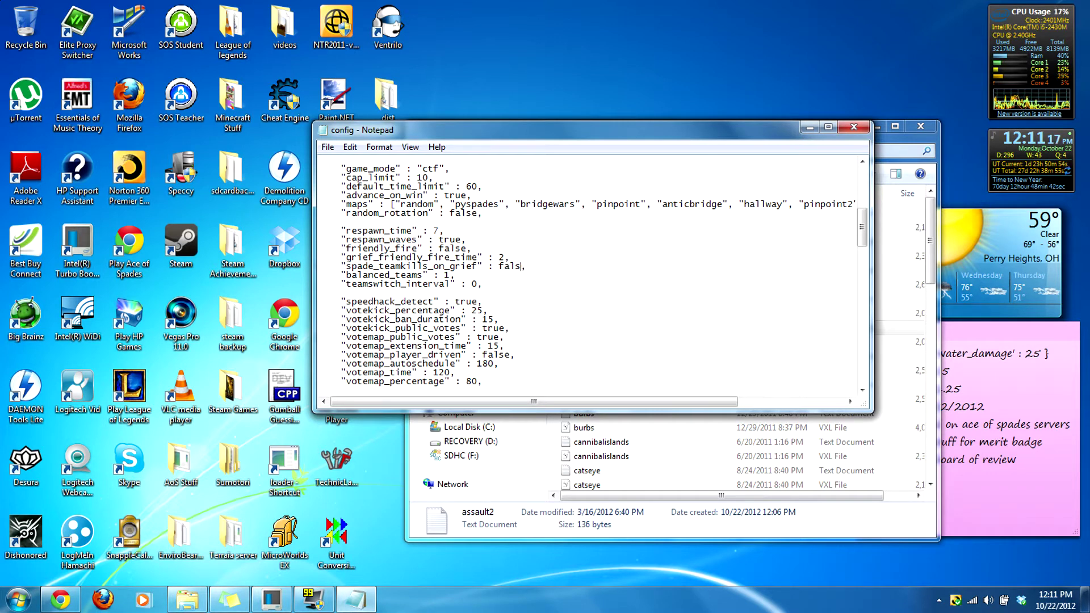
{"action": "type", "text": "true"}
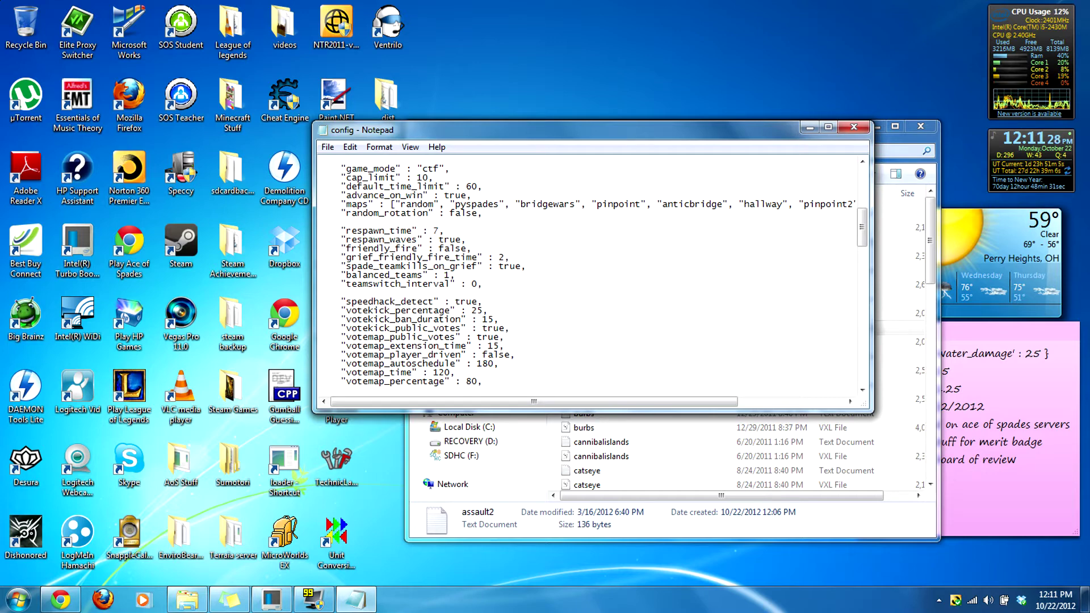
{"action": "key", "text": "BackSpace"}
{"action": "type", "text": "3"}
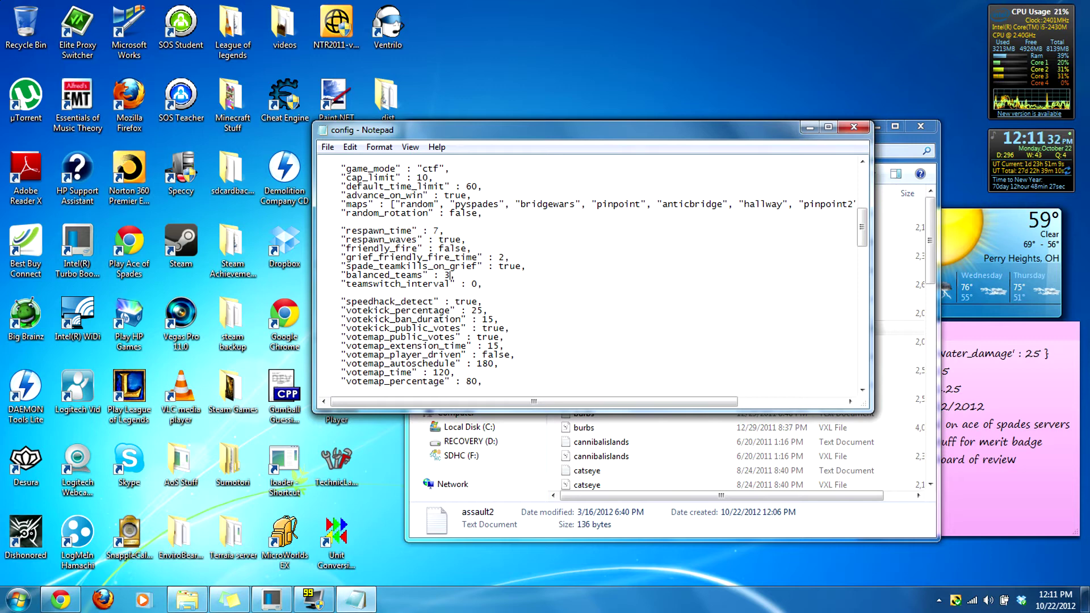
Step: Review the votekick settings and change votemap_public_votes from true to false
{"action": "scroll", "coordinate": [590, 275], "scroll_direction": "down", "scroll_amount": 1}
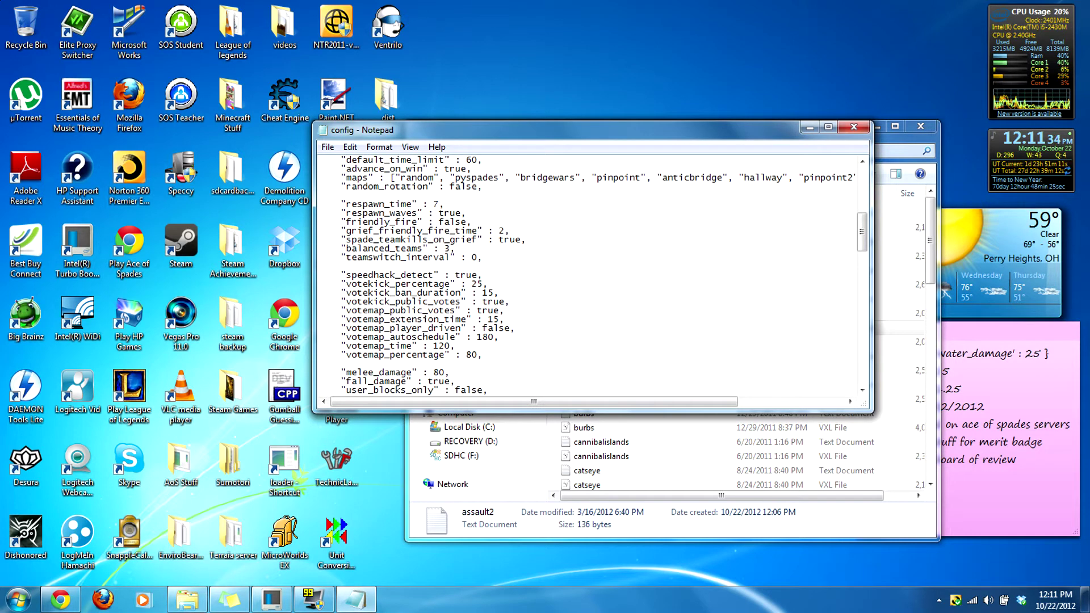
{"action": "scroll", "coordinate": [590, 275], "scroll_direction": "down", "scroll_amount": 1}
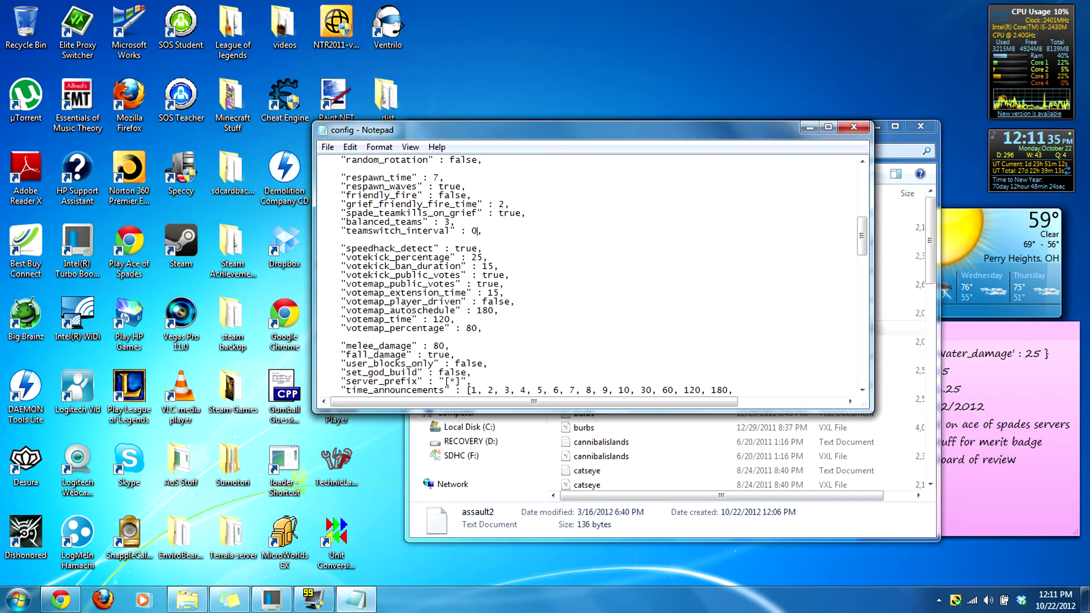
{"action": "scroll", "coordinate": [590, 275], "scroll_direction": "down", "scroll_amount": 1}
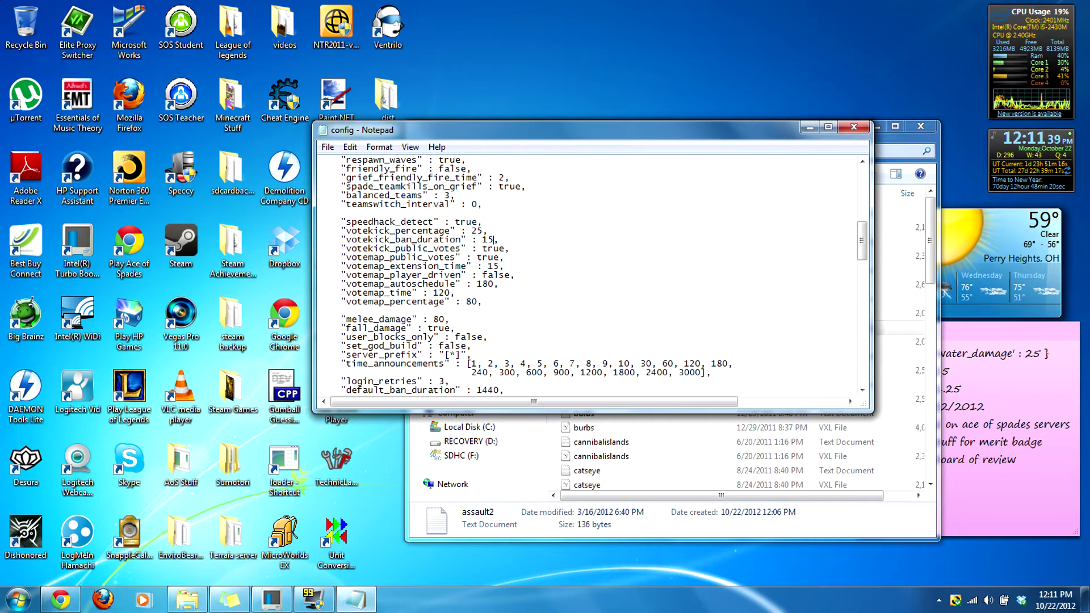
{"action": "left_click_drag", "start_coordinate": [422, 230], "coordinate": [509, 248]}
{"action": "left_click", "coordinate": [463, 239]}
{"action": "left_click", "coordinate": [463, 239]}
{"action": "left_click", "coordinate": [510, 248]}
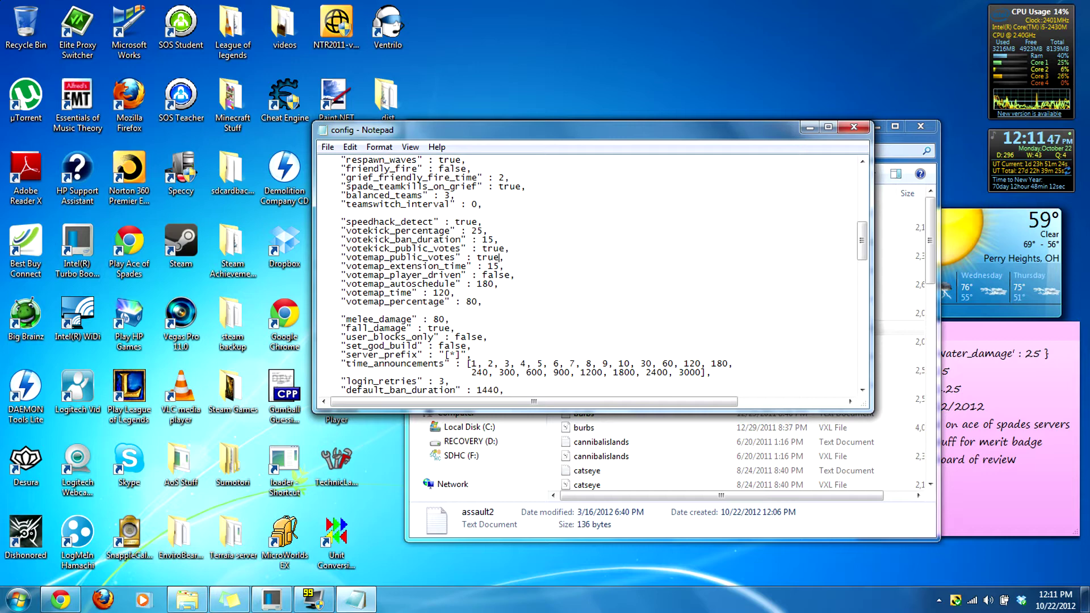
{"action": "key", "text": "BackSpace"}
{"action": "key", "text": "BackSpace"}
{"action": "key", "text": "BackSpace"}
{"action": "key", "text": "BackSpace"}
{"action": "type", "text": "false"}
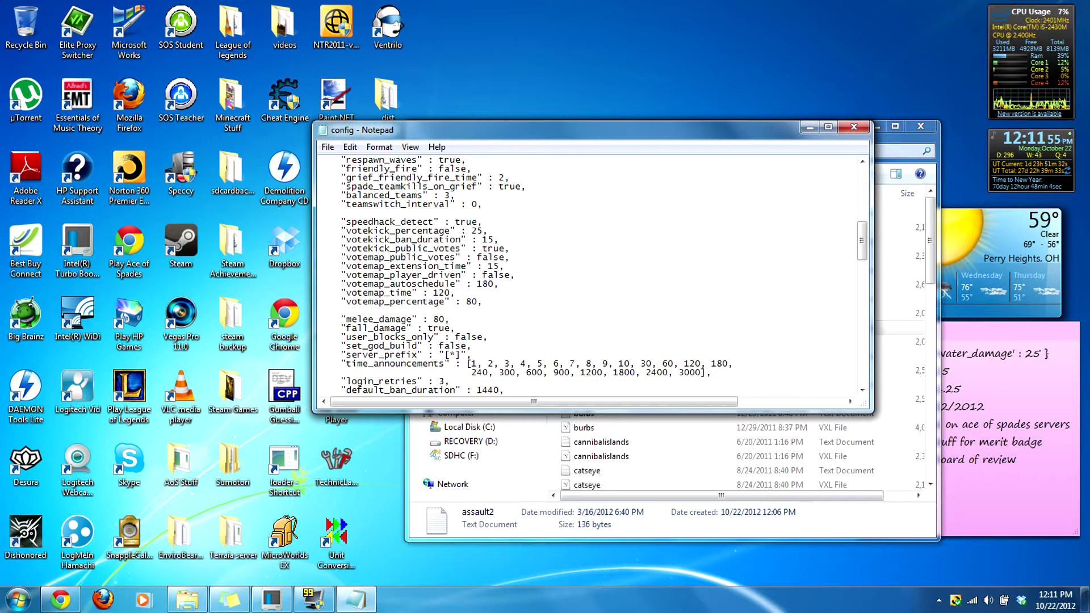
Step: Try melee_damage at 10, then restore it to 80
{"action": "scroll", "coordinate": [593, 275], "scroll_direction": "down", "scroll_amount": 3}
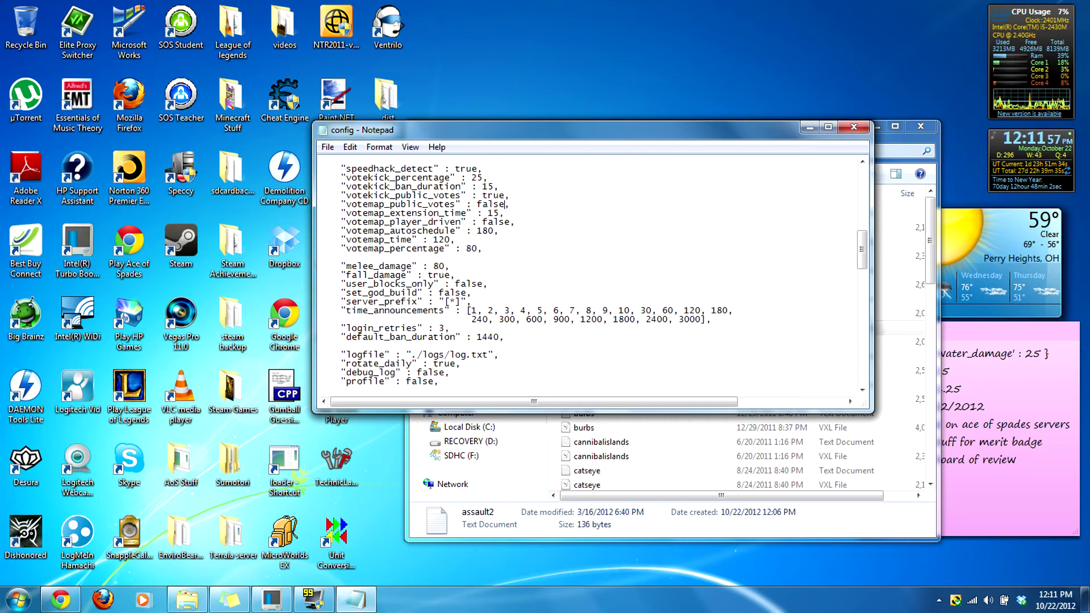
{"action": "left_click", "coordinate": [444, 239]}
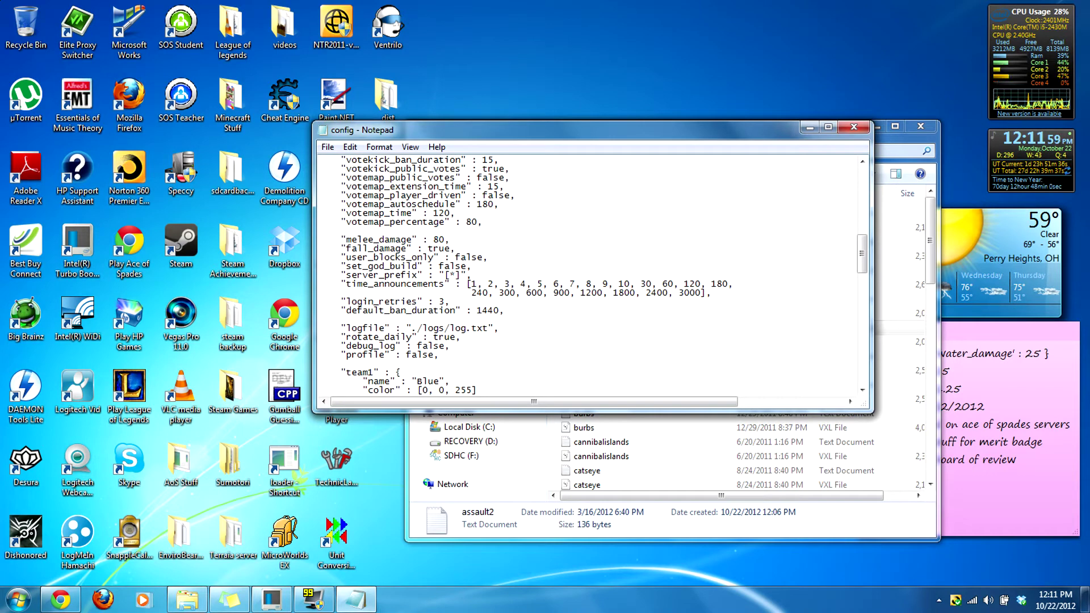
{"action": "key", "text": "BackSpace"}
{"action": "key", "text": "BackSpace"}
{"action": "type", "text": "10"}
{"action": "key", "text": "BackSpace"}
{"action": "key", "text": "BackSpace"}
{"action": "type", "text": "80"}
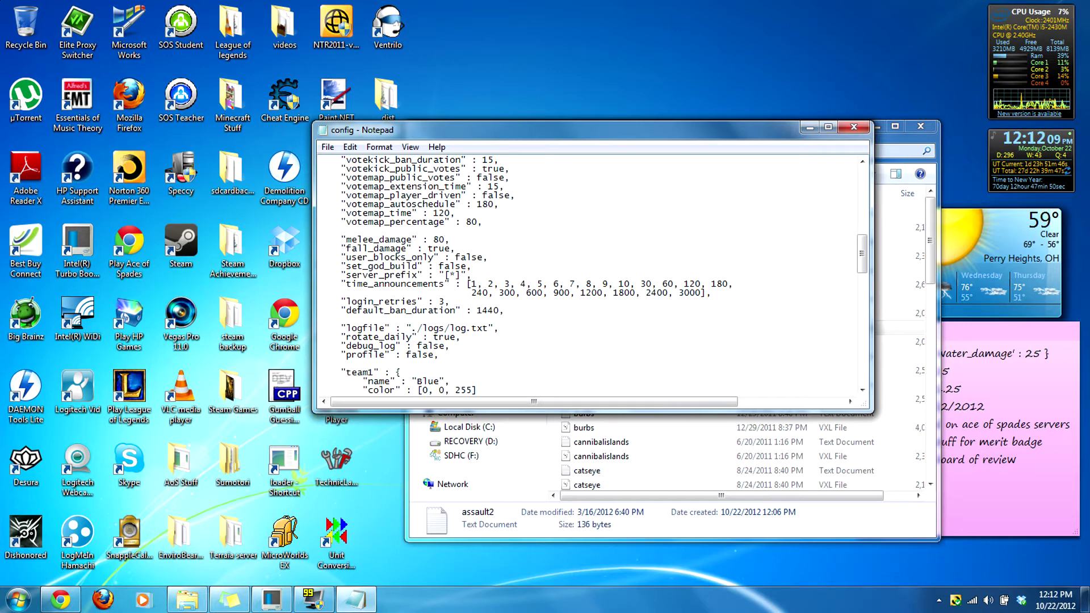
{"action": "left_click", "coordinate": [451, 248]}
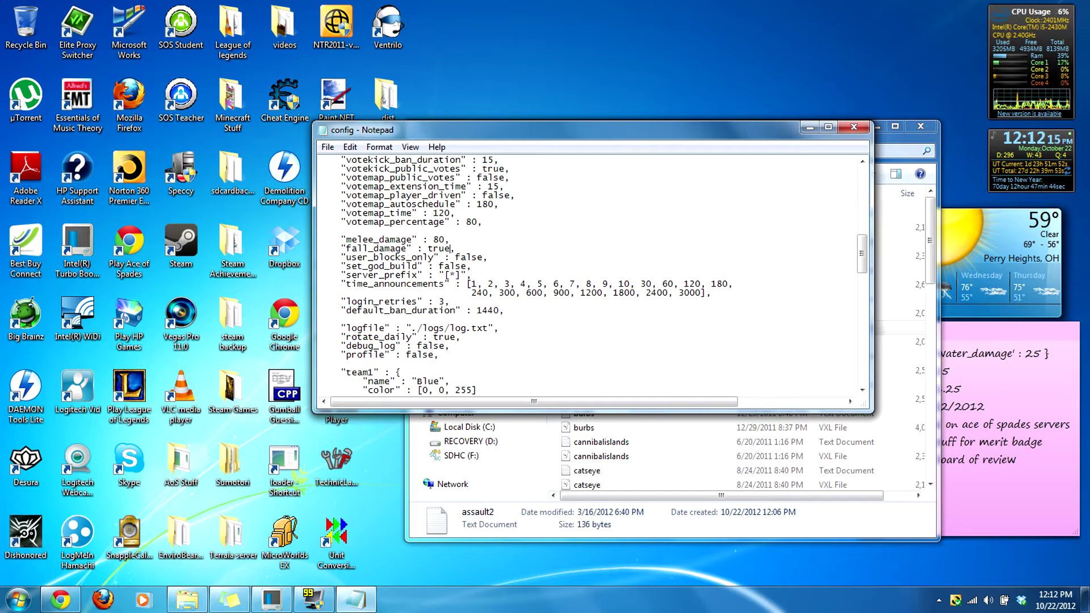
Step: Look over the user_blocks_only setting, leaving it unchanged
{"action": "scroll", "coordinate": [451, 248], "scroll_direction": "down", "scroll_amount": 1}
{"action": "double_click", "coordinate": [471, 231]}
{"action": "left_click", "coordinate": [462, 239]}
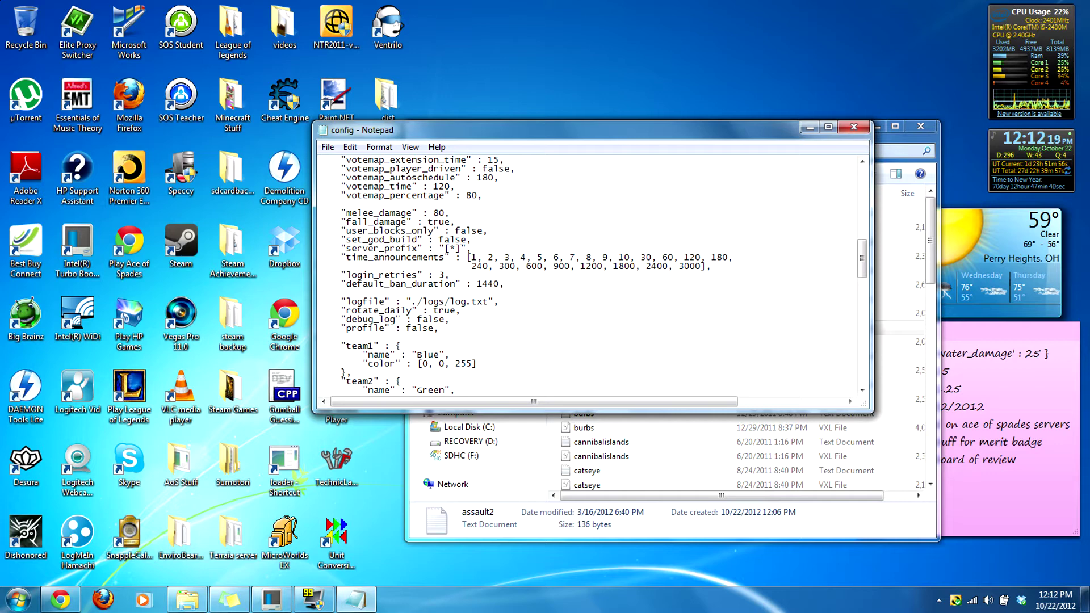
{"action": "left_click_drag", "start_coordinate": [454, 222], "coordinate": [417, 232]}
{"action": "left_click", "coordinate": [418, 232]}
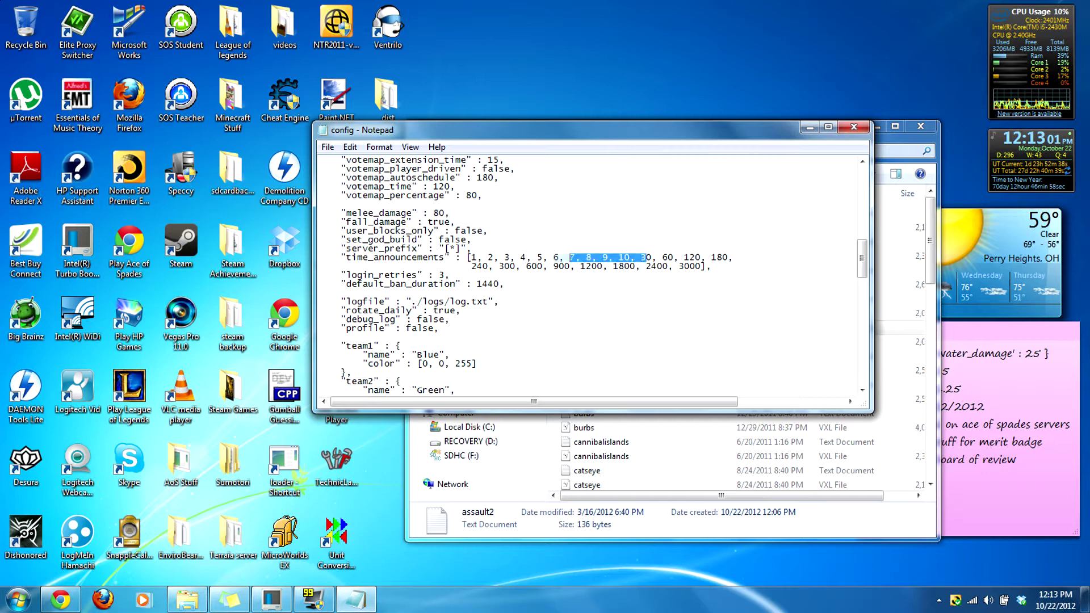
{"action": "left_click", "coordinate": [634, 257]}
{"action": "left_click_drag", "start_coordinate": [487, 257], "coordinate": [710, 266]}
{"action": "left_click", "coordinate": [710, 266]}
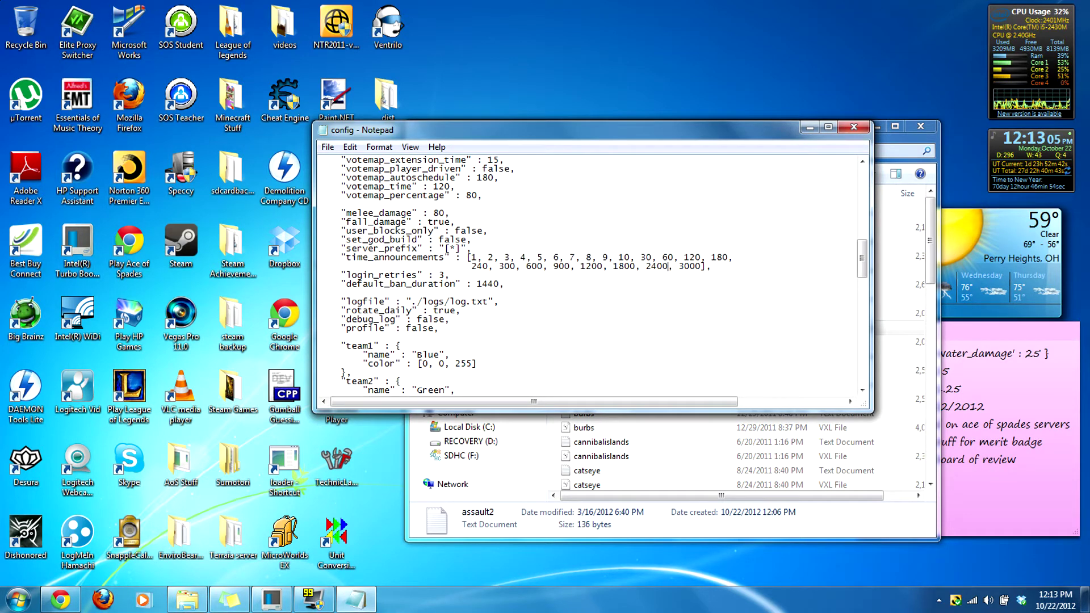
{"action": "scroll", "coordinate": [590, 276], "scroll_direction": "down", "scroll_amount": 1}
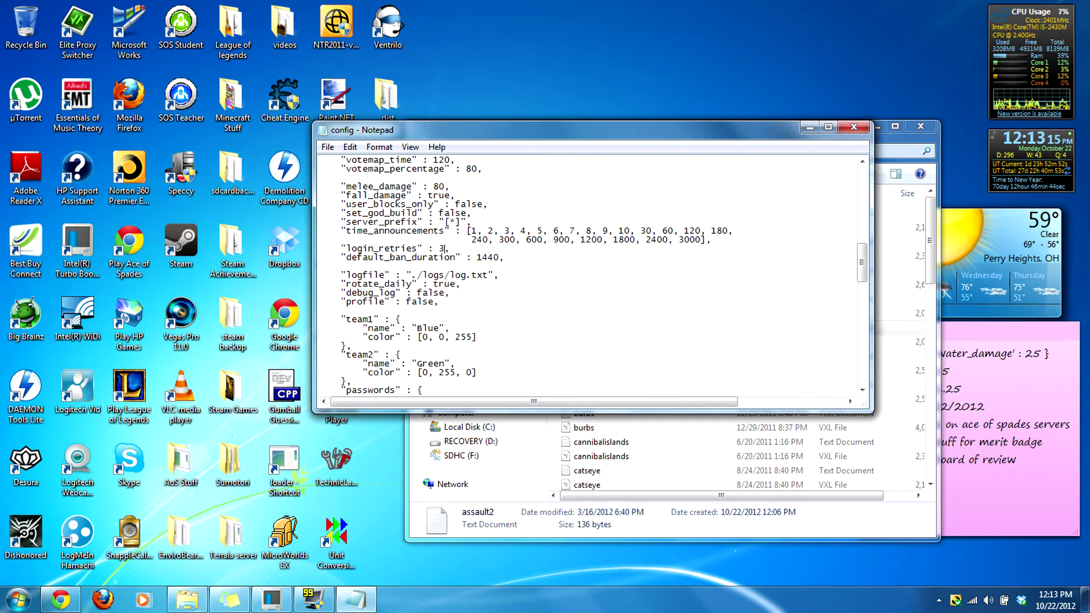
{"action": "scroll", "coordinate": [591, 272], "scroll_direction": "down", "scroll_amount": 1}
{"action": "left_click", "coordinate": [471, 231]}
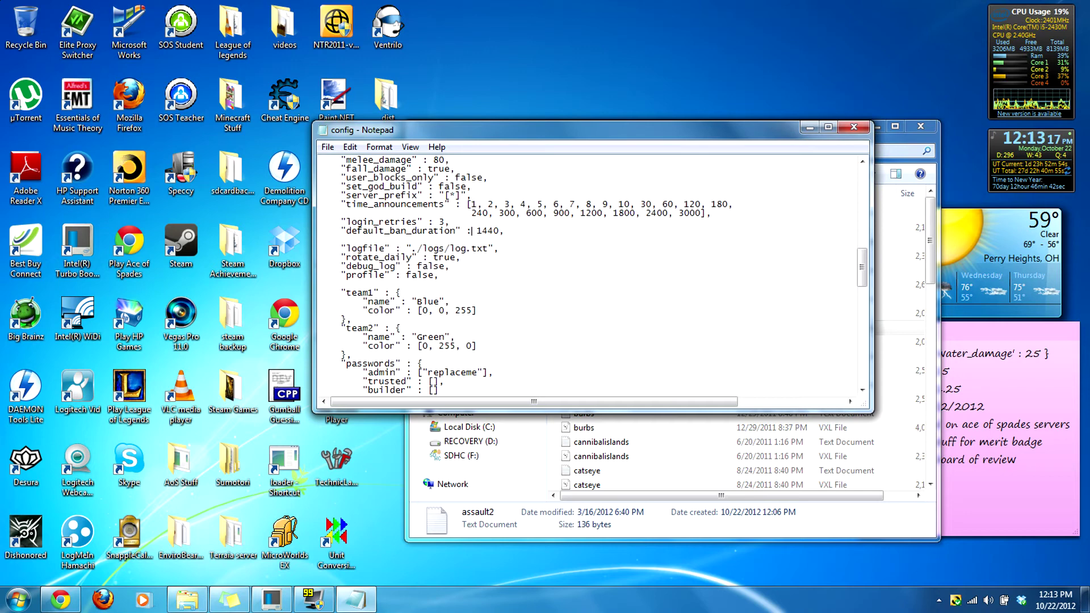
{"action": "scroll", "coordinate": [590, 272], "scroll_direction": "down", "scroll_amount": 1}
{"action": "key", "text": "shift+Left"}
{"action": "key", "text": "shift+Left"}
{"action": "key", "text": "Right"}
{"action": "key", "text": "shift+Left"}
{"action": "key", "text": "Left"}
{"action": "key", "text": "shift+Left"}
{"action": "key", "text": "shift+Left"}
{"action": "key", "text": "shift+Left"}
{"action": "key", "text": "Right"}
{"action": "key", "text": "shift+Left"}
{"action": "key", "text": "shift+Left"}
{"action": "key", "text": "shift+Left"}
{"action": "key", "text": "shift+Left"}
{"action": "key", "text": "Right"}
{"action": "key", "text": "shift+Left"}
{"action": "key", "text": "shift+Left"}
{"action": "key", "text": "shift+Left"}
{"action": "key", "text": "Right"}
{"action": "key", "text": "shift+Left"}
{"action": "key", "text": "shift+Left"}
{"action": "key", "text": "shift+Left"}
{"action": "key", "text": "shift+Left"}
{"action": "key", "text": "Right"}
{"action": "scroll", "coordinate": [477, 204], "scroll_direction": "down", "scroll_amount": 1}
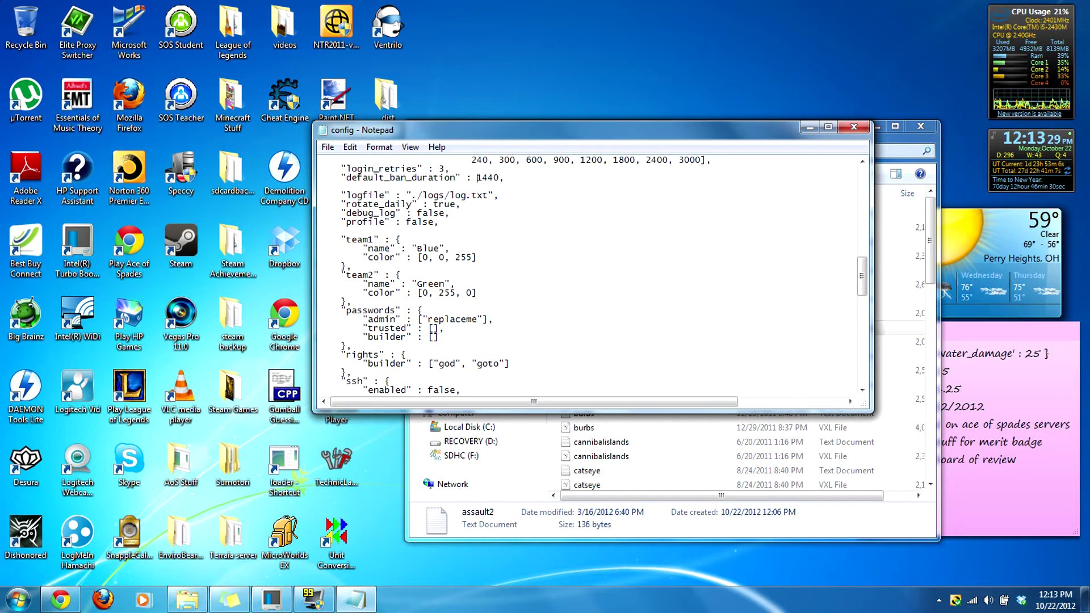
{"action": "left_click_drag", "start_coordinate": [407, 195], "coordinate": [461, 196]}
{"action": "left_click", "coordinate": [401, 195]}
{"action": "left_click", "coordinate": [400, 195]}
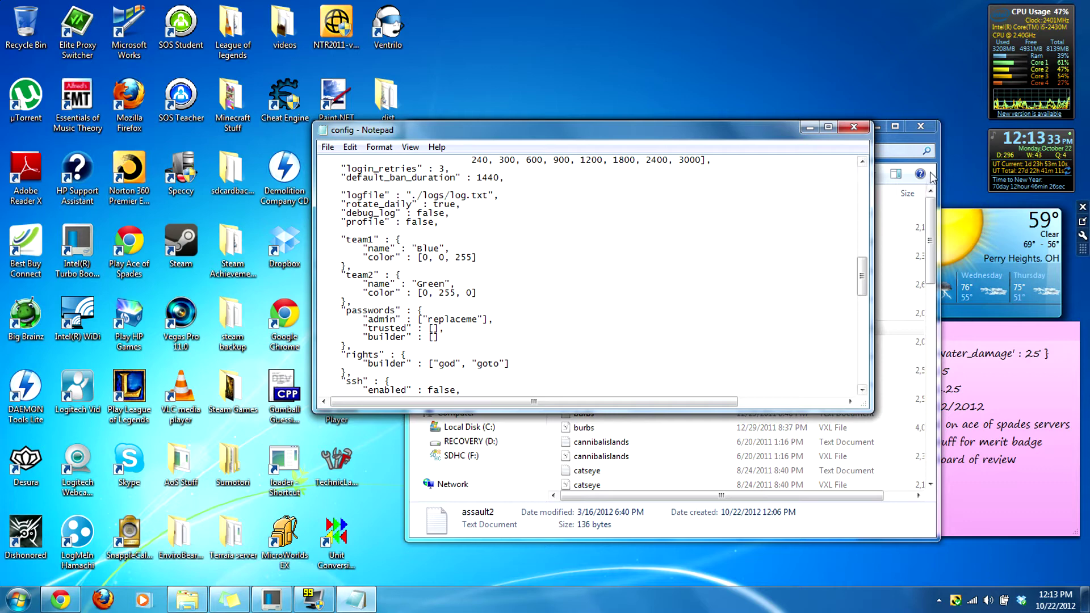
{"action": "left_click", "coordinate": [929, 208]}
Step: Return Explorer from the maps folder to the dist folder and bring the Notepad config forward
{"action": "left_click", "coordinate": [420, 151]}
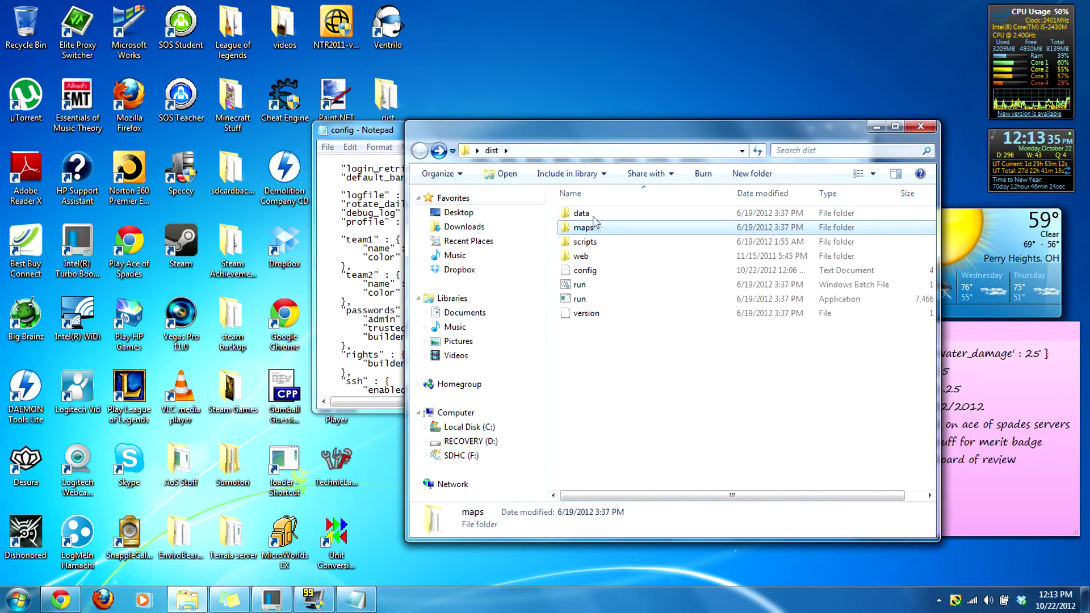
{"action": "left_click", "coordinate": [667, 338]}
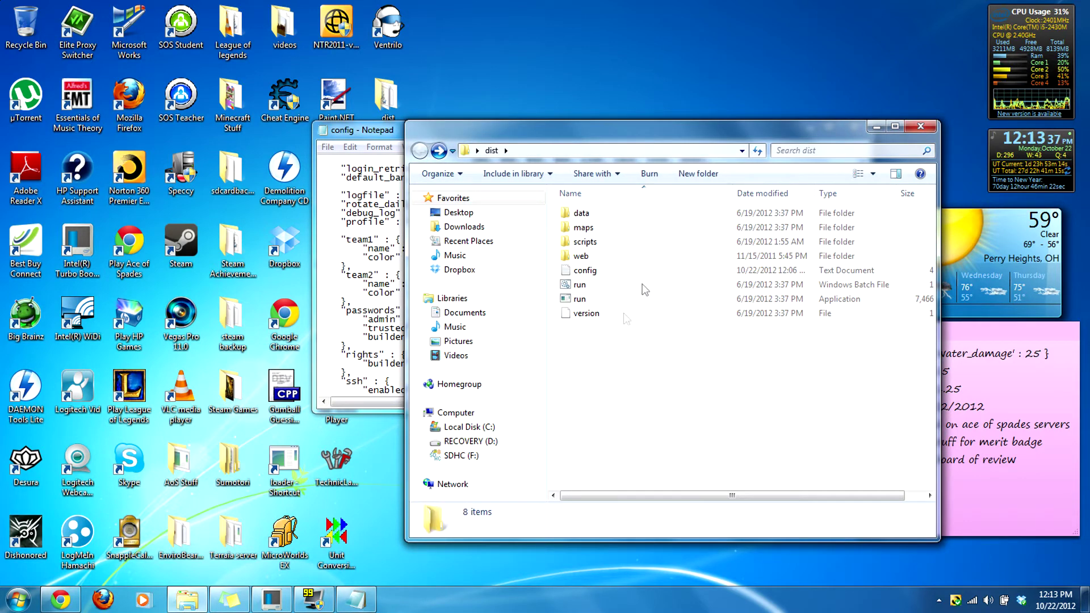
{"action": "right_click", "coordinate": [654, 392]}
{"action": "left_click", "coordinate": [634, 406]}
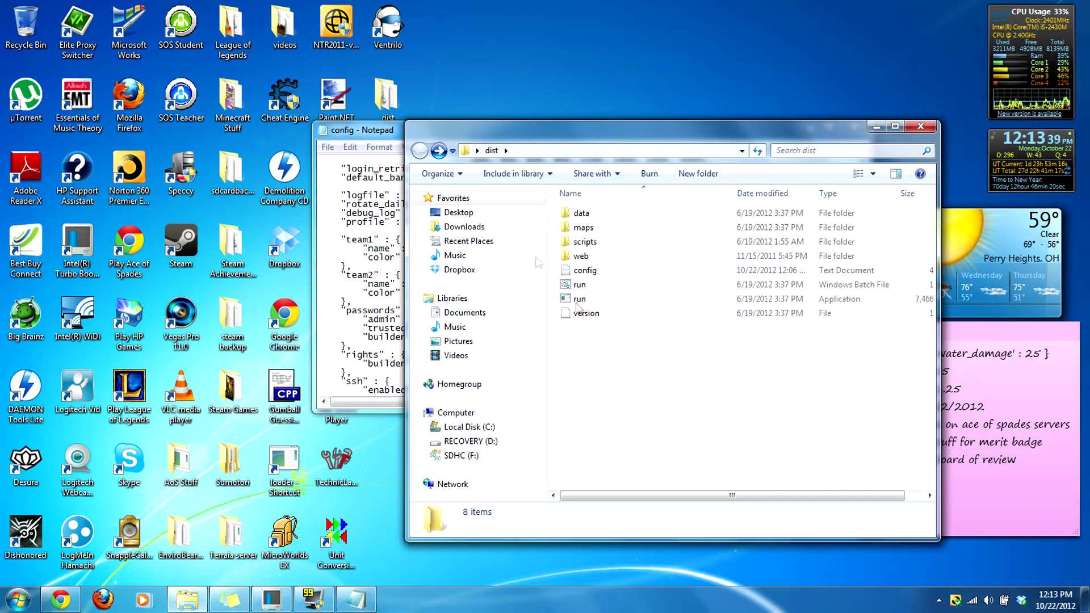
{"action": "left_click", "coordinate": [439, 150]}
{"action": "left_click", "coordinate": [420, 151]}
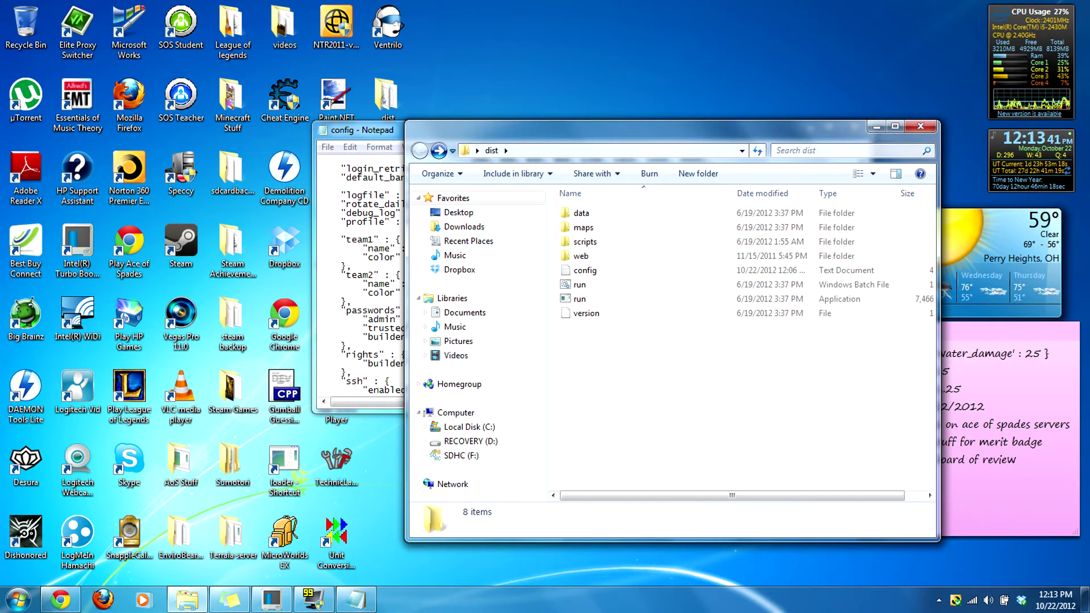
{"action": "left_click", "coordinate": [390, 302]}
{"action": "scroll", "coordinate": [390, 302], "scroll_direction": "up", "scroll_amount": 1}
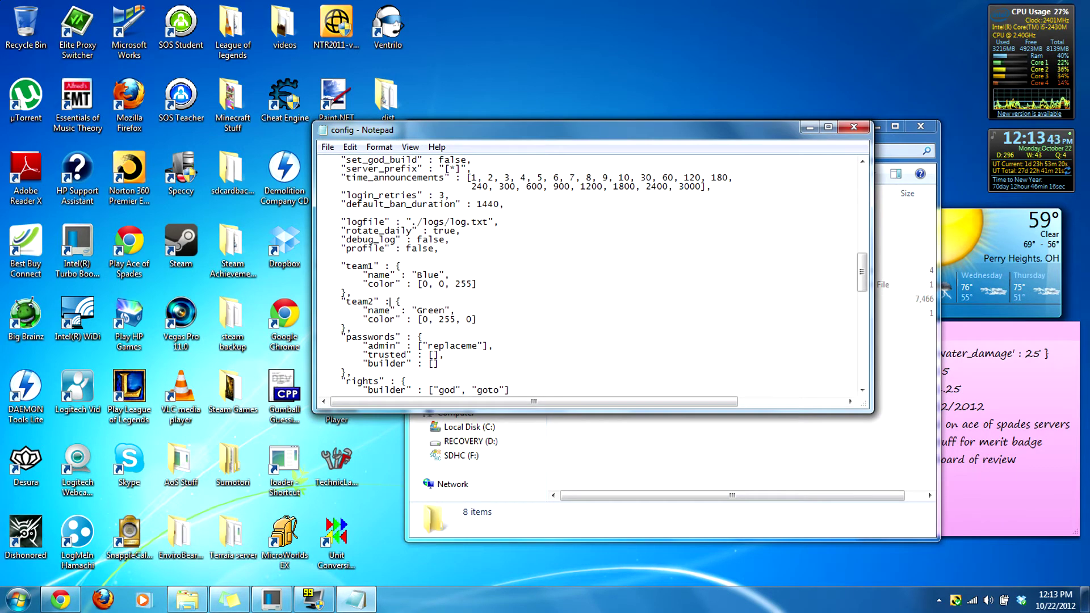
Step: Replace the placeholder admin password with a new admin password
{"action": "scroll", "coordinate": [390, 301], "scroll_direction": "down", "scroll_amount": 3}
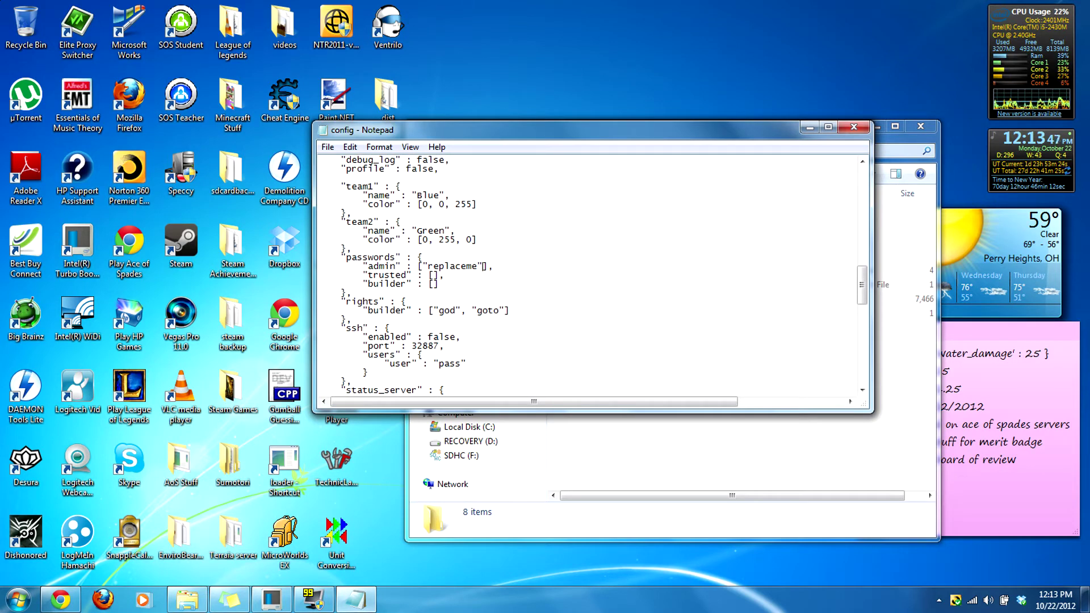
{"action": "key", "text": "BackSpace"}
{"action": "key", "text": "BackSpace"}
{"action": "key", "text": "BackSpace"}
{"action": "key", "text": "BackSpace"}
{"action": "key", "text": "BackSpace"}
{"action": "key", "text": "BackSpace"}
{"action": "key", "text": "BackSpace"}
{"action": "key", "text": "BackSpace"}
{"action": "key", "text": "BackSpace"}
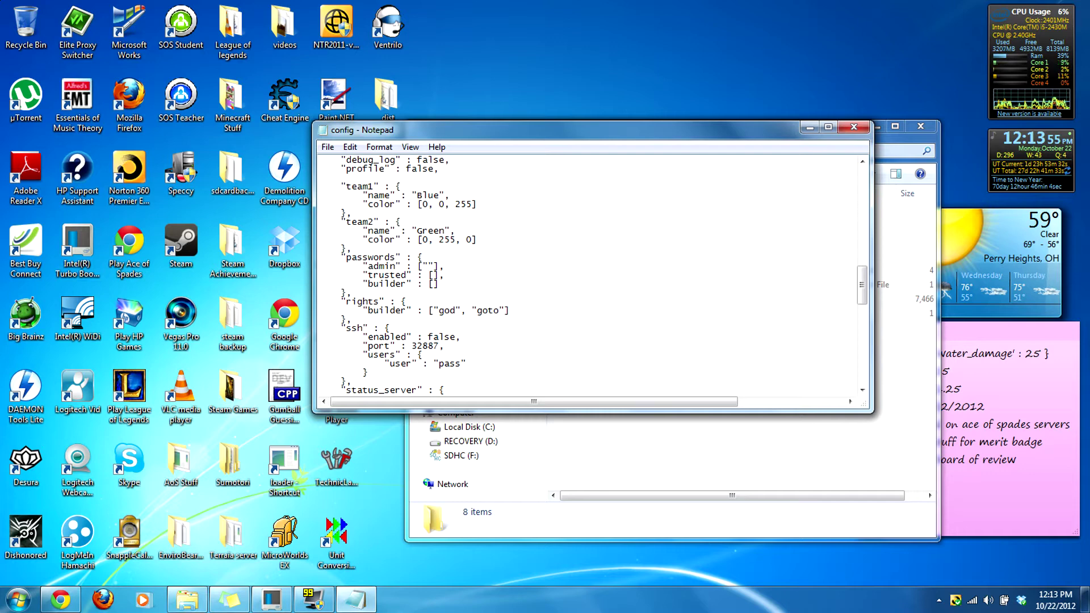
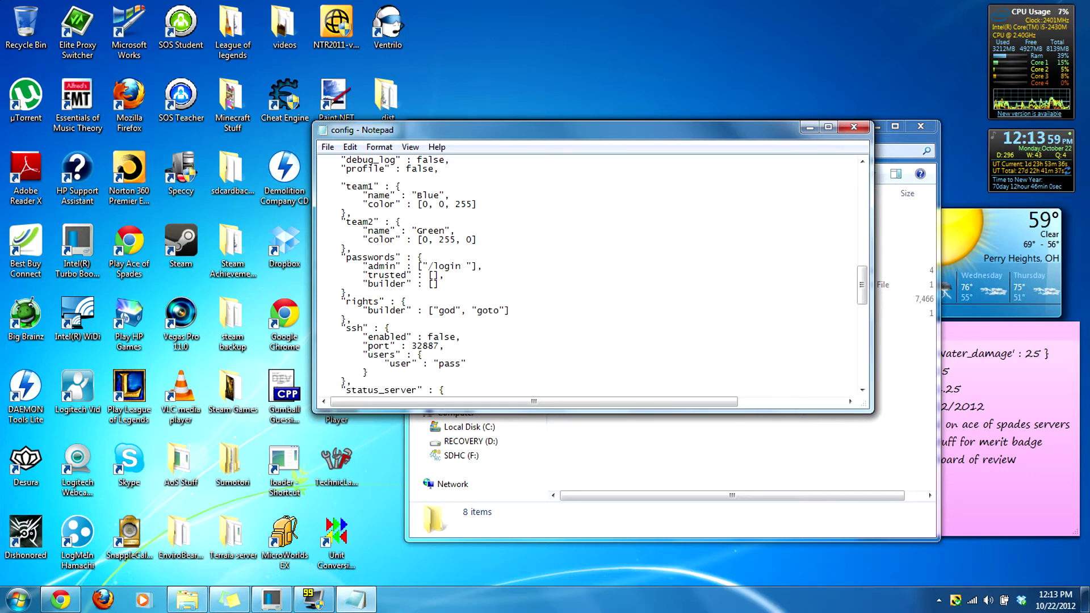
{"action": "key", "text": "BackSpace"}
{"action": "key", "text": "BackSpace"}
{"action": "key", "text": "BackSpace"}
{"action": "key", "text": "BackSpace"}
{"action": "key", "text": "BackSpace"}
{"action": "key", "text": "BackSpace"}
{"action": "key", "text": "BackSpace"}
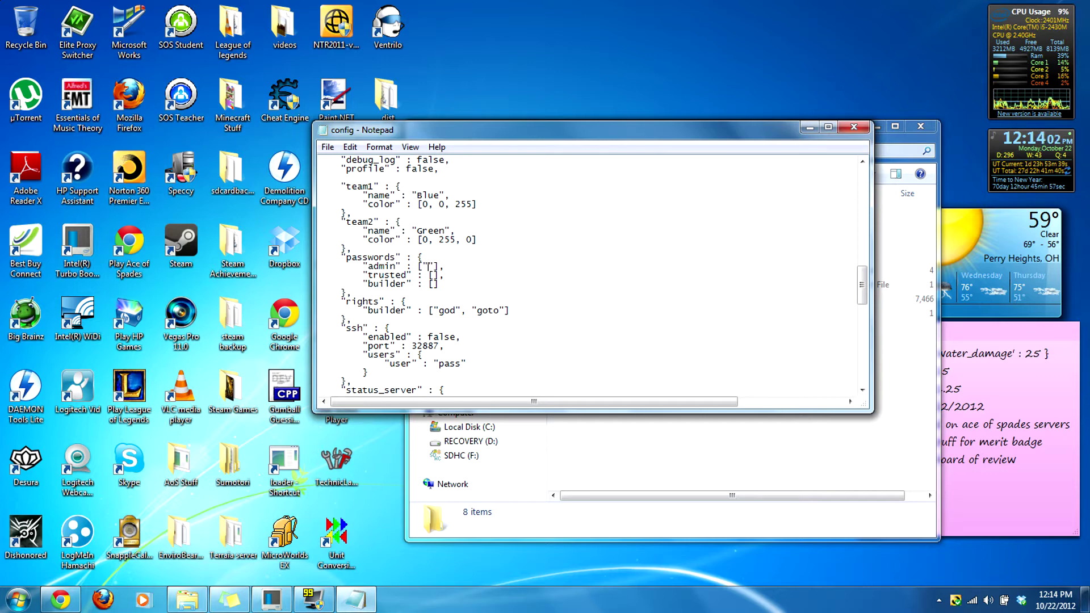
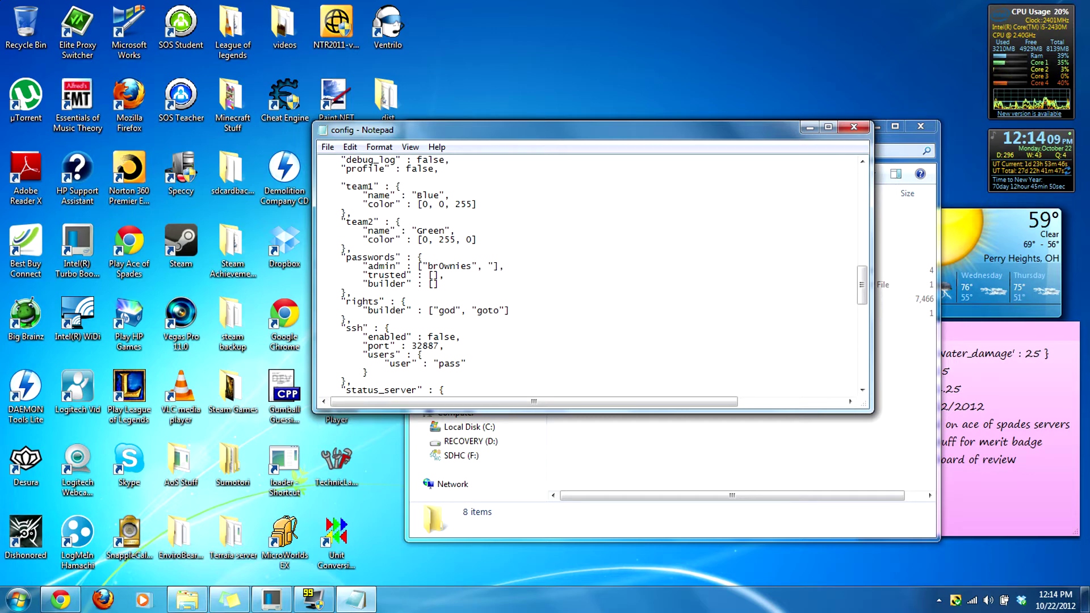
{"action": "key", "text": "BackSpace"}
{"action": "key", "text": "BackSpace"}
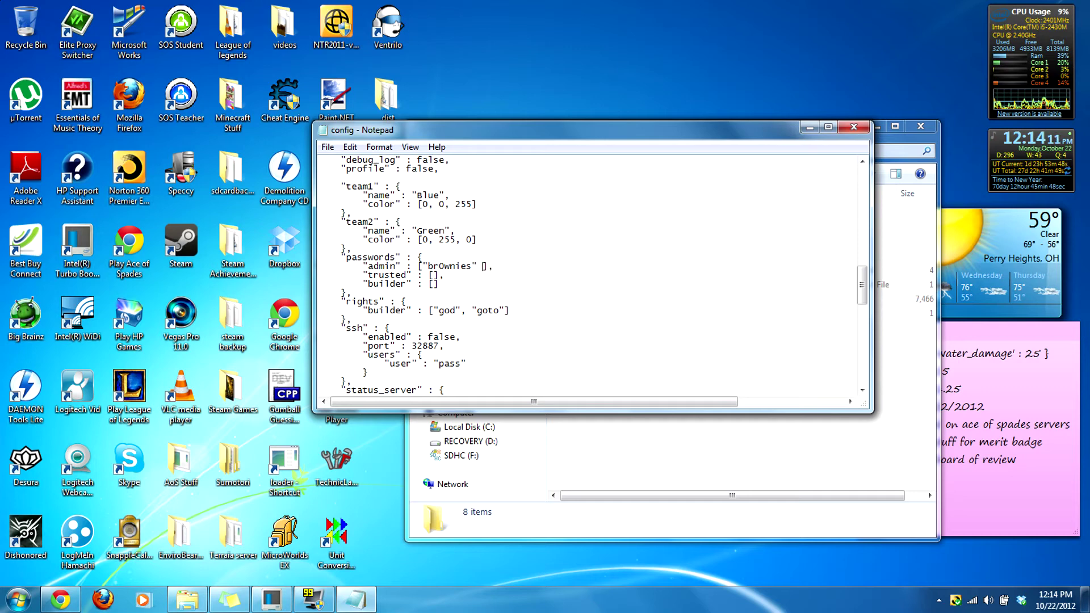
Step: Try a second admin password entry, then delete it and its comma so one remains
{"action": "type", "text": "\"p"}
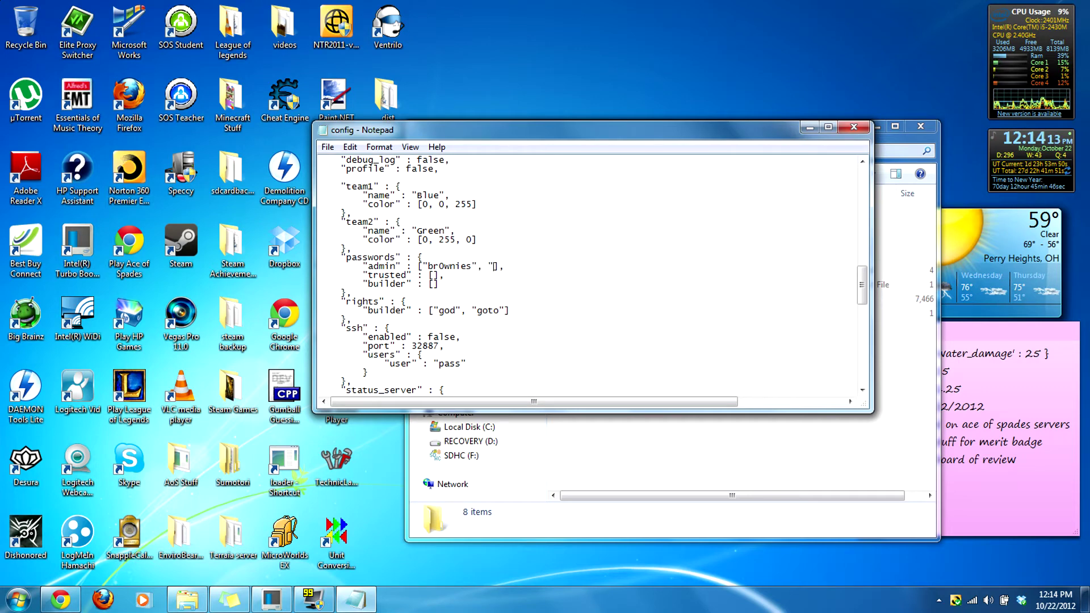
{"action": "key", "text": "BackSpace"}
{"action": "key", "text": "BackSpace"}
{"action": "key", "text": "BackSpace"}
{"action": "key", "text": "BackSpace"}
{"action": "type", "text": ", \""}
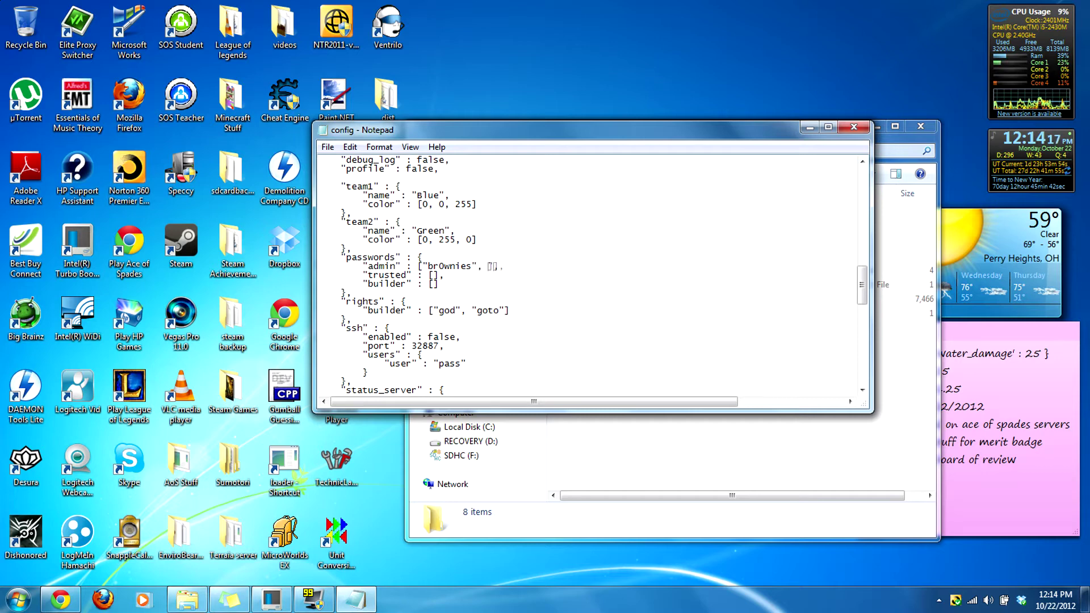
{"action": "type", "text": "]"}
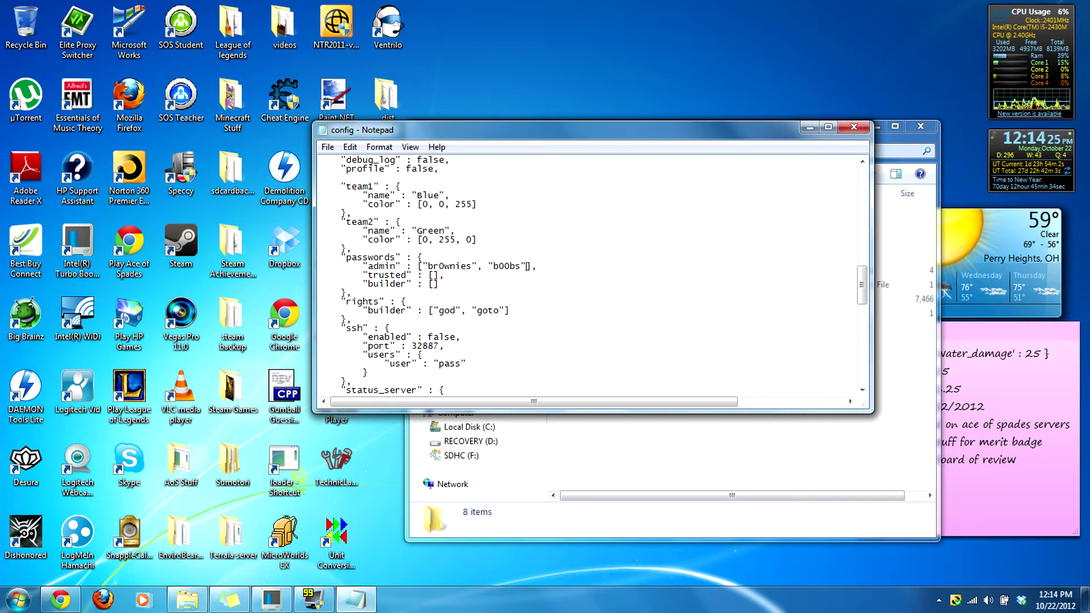
{"action": "key", "text": "BackSpace"}
{"action": "key", "text": "BackSpace"}
{"action": "key", "text": "BackSpace"}
{"action": "key", "text": "BackSpace"}
{"action": "key", "text": "BackSpace"}
{"action": "key", "text": "BackSpace"}
{"action": "key", "text": "BackSpace"}
{"action": "key", "text": "BackSpace"}
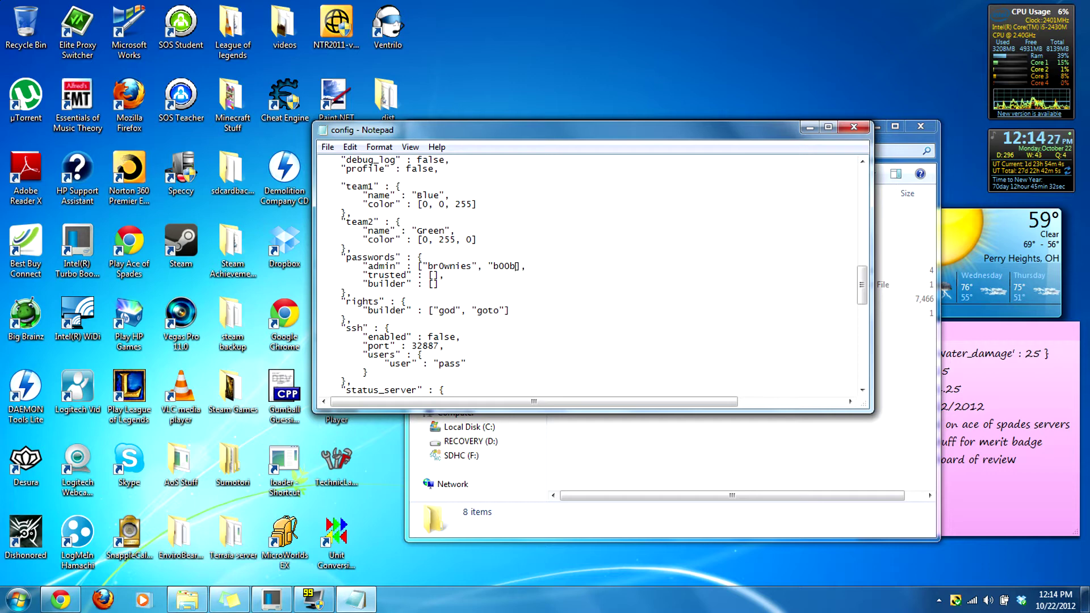
{"action": "key", "text": "BackSpace"}
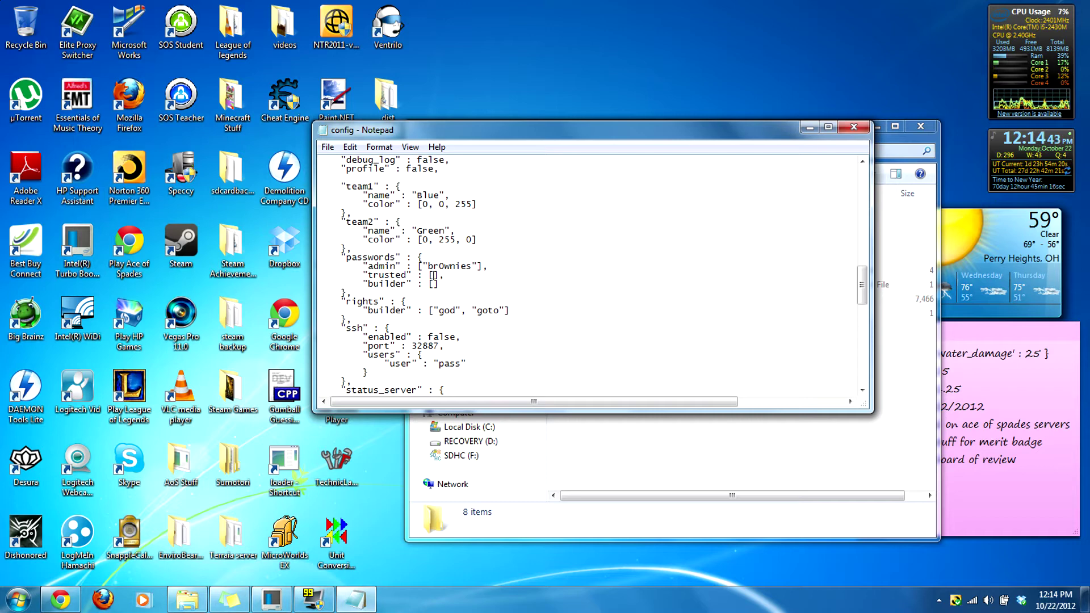
{"action": "key", "text": "Down"}
{"action": "scroll", "coordinate": [590, 272], "scroll_direction": "down", "scroll_amount": 1}
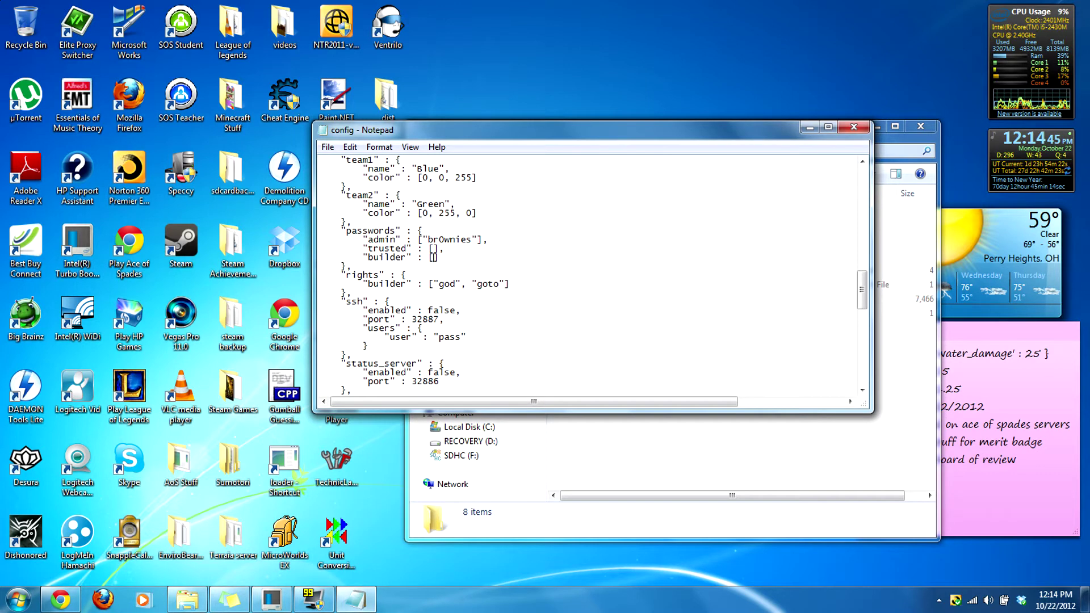
{"action": "left_click", "coordinate": [444, 283]}
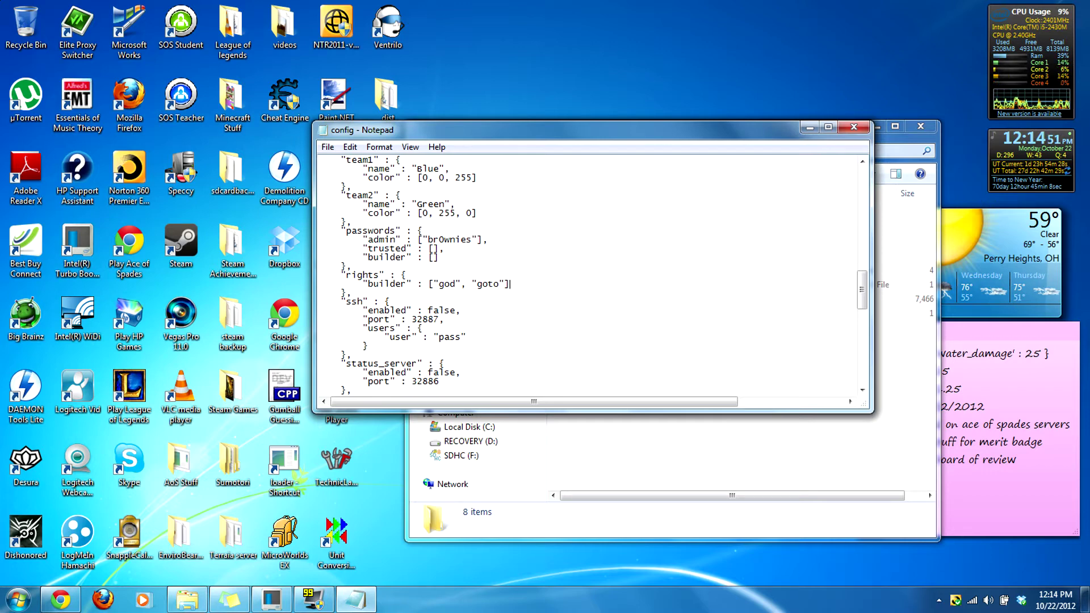
{"action": "left_click", "coordinate": [488, 240]}
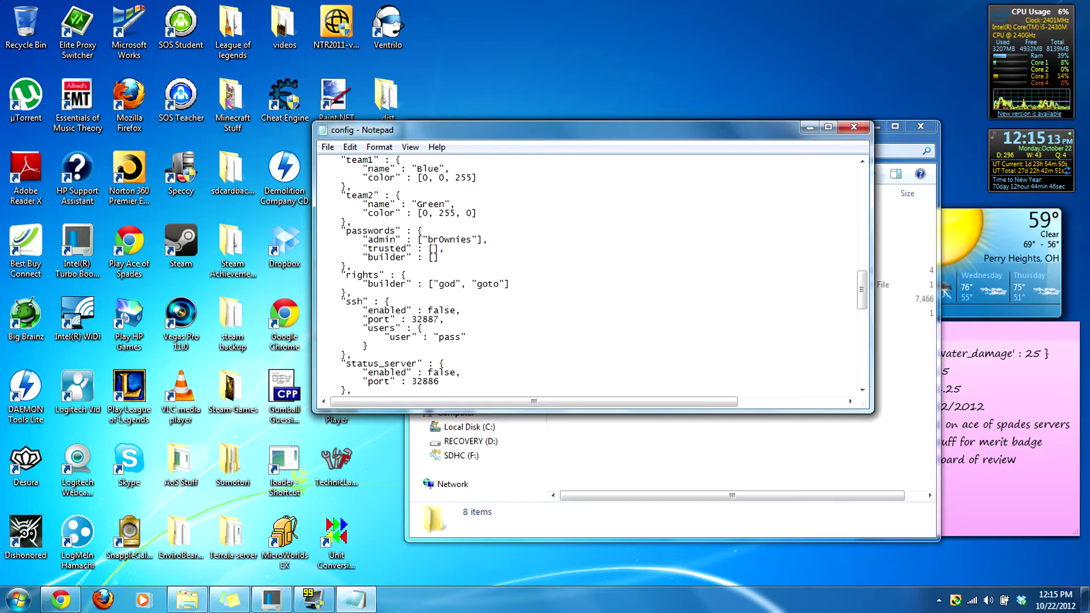
{"action": "scroll", "coordinate": [356, 274], "scroll_direction": "down", "scroll_amount": 1}
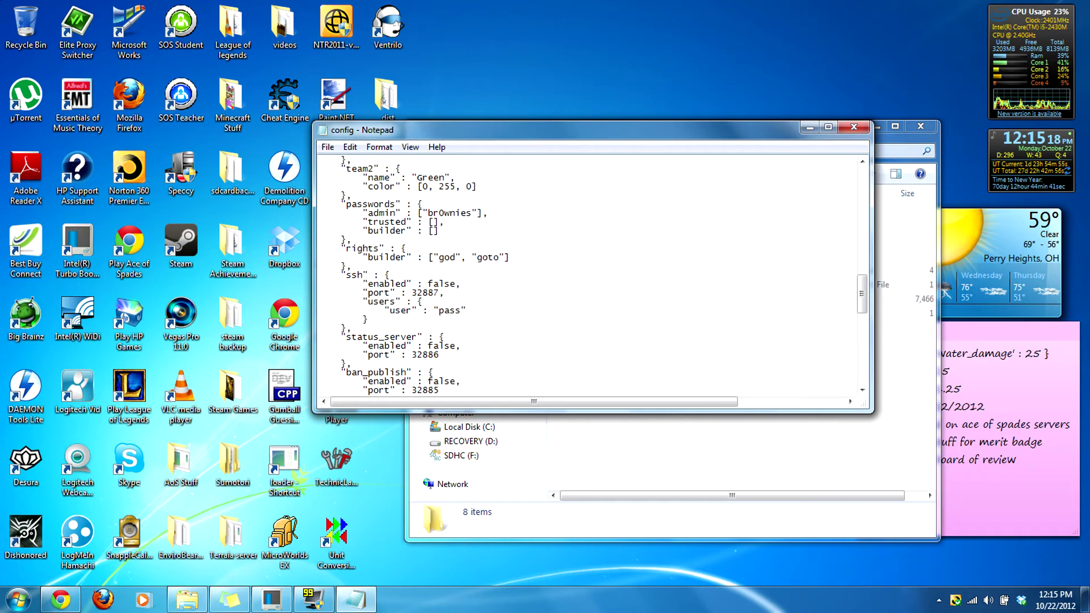
{"action": "scroll", "coordinate": [357, 275], "scroll_direction": "down", "scroll_amount": 1}
{"action": "left_click_drag", "start_coordinate": [391, 319], "coordinate": [295, 322]}
{"action": "left_click", "coordinate": [346, 319]}
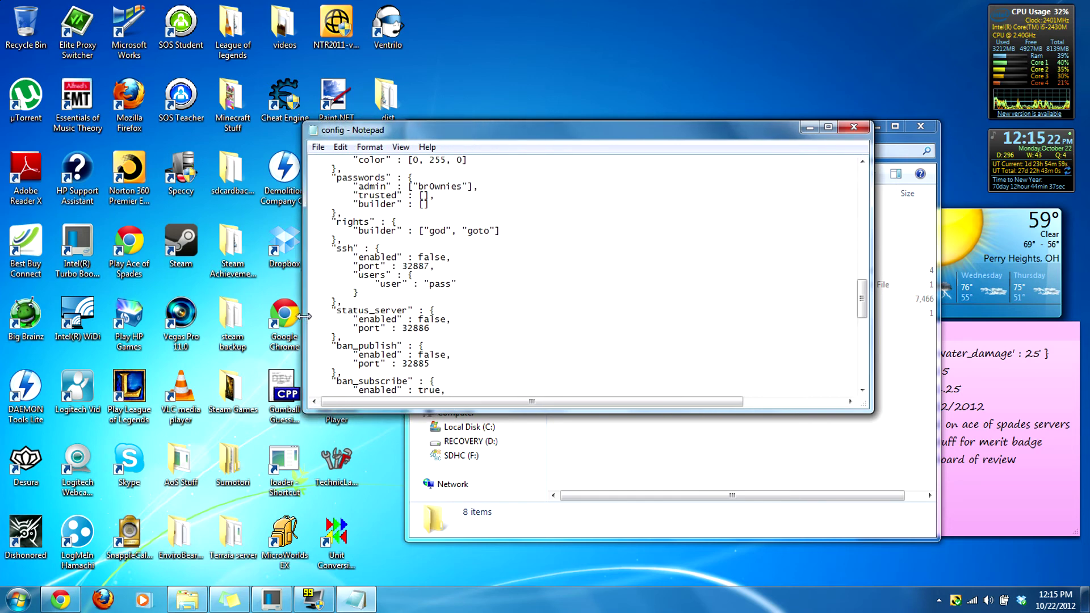
{"action": "scroll", "coordinate": [408, 301], "scroll_direction": "down", "scroll_amount": 1}
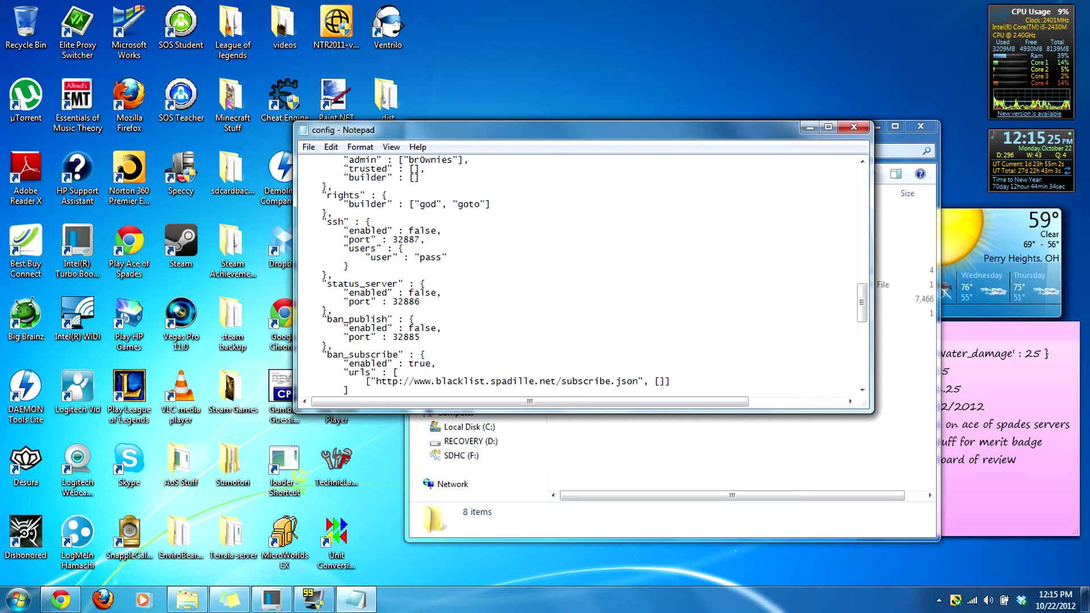
{"action": "scroll", "coordinate": [408, 248], "scroll_direction": "down", "scroll_amount": 2}
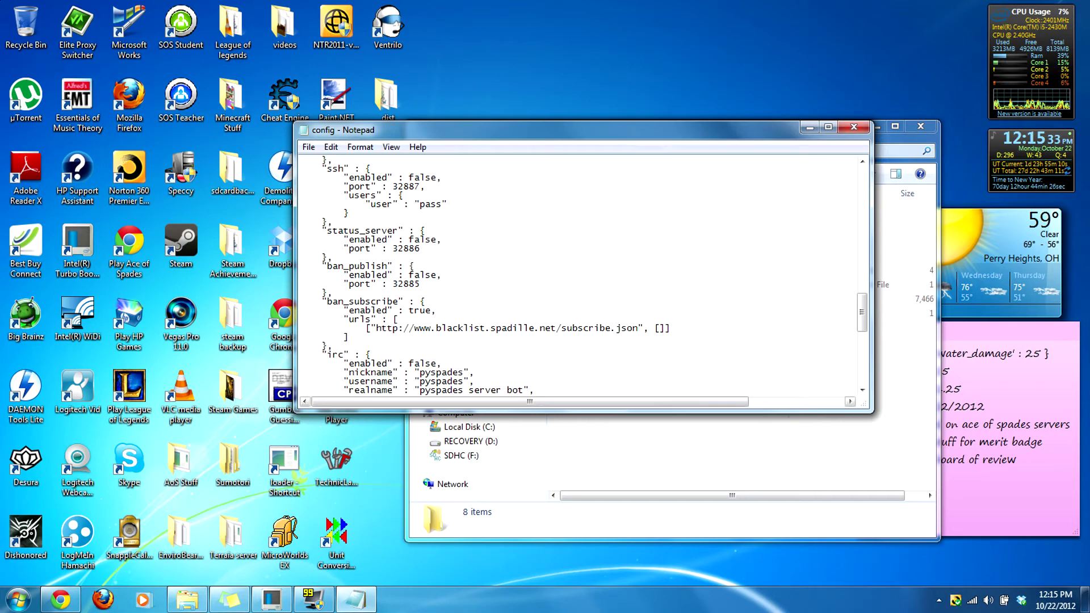
{"action": "left_click_drag", "start_coordinate": [638, 328], "coordinate": [375, 328]}
{"action": "key", "text": "ctrl+c"}
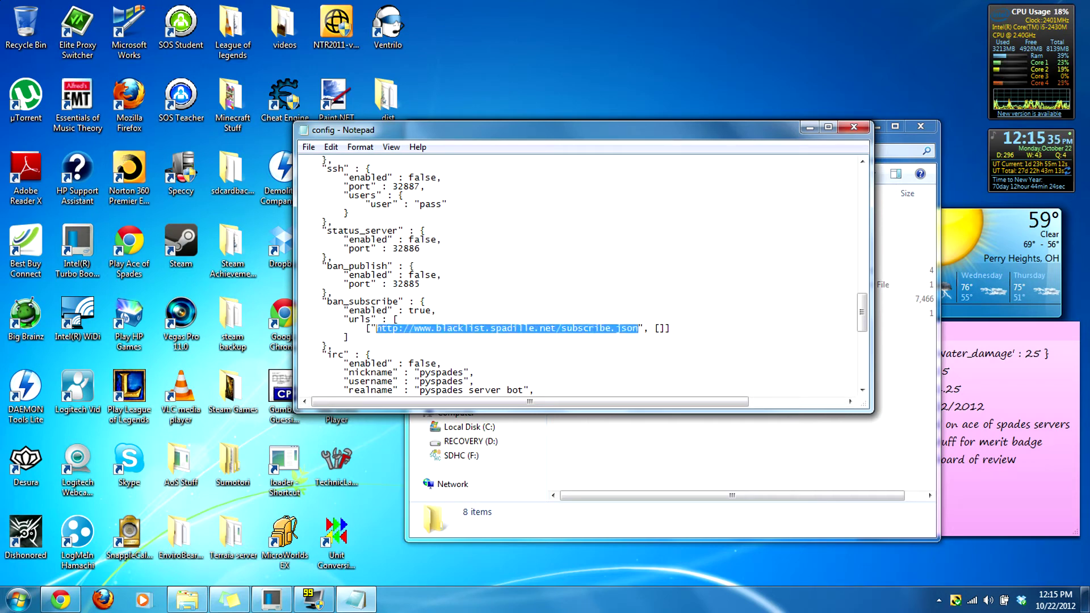
{"action": "left_click", "coordinate": [63, 598]}
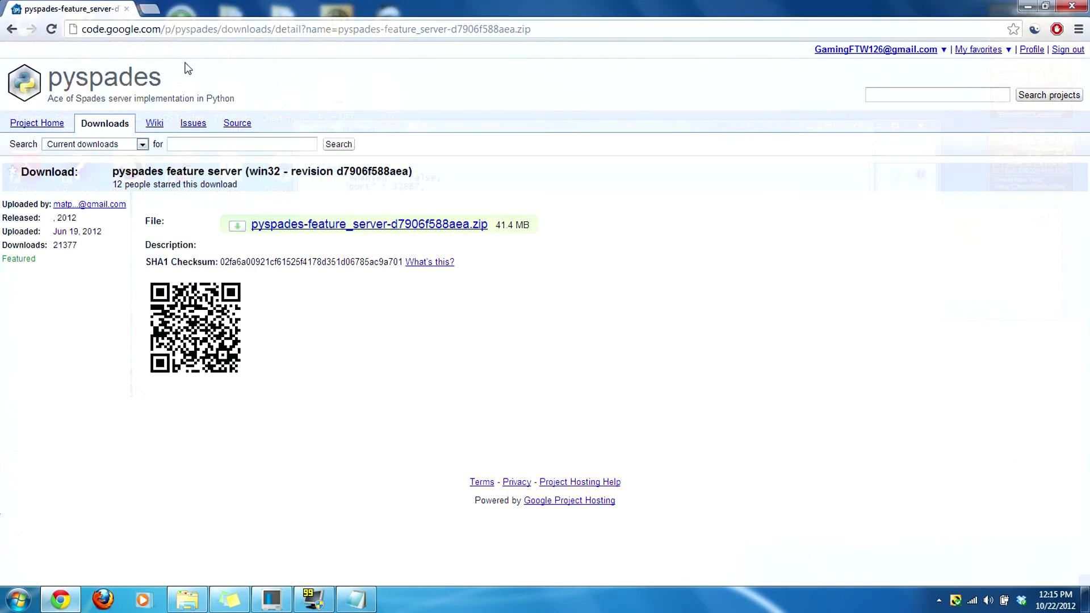
{"action": "key", "text": "ctrl+t"}
{"action": "key", "text": "ctrl+v"}
{"action": "key", "text": "Return"}
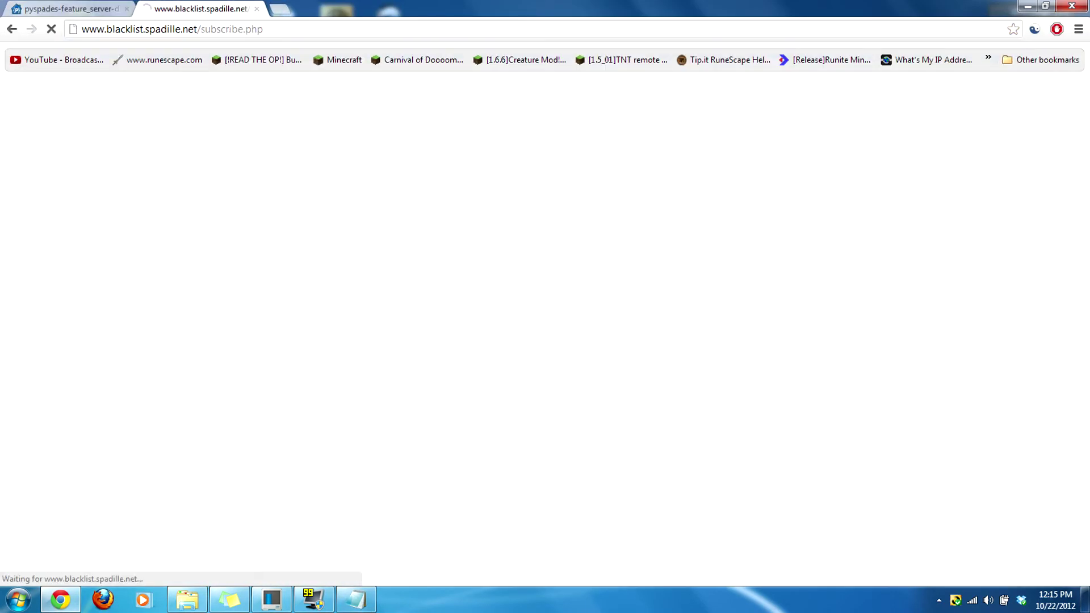
{"action": "left_click_drag", "start_coordinate": [41, 54], "coordinate": [207, 54]}
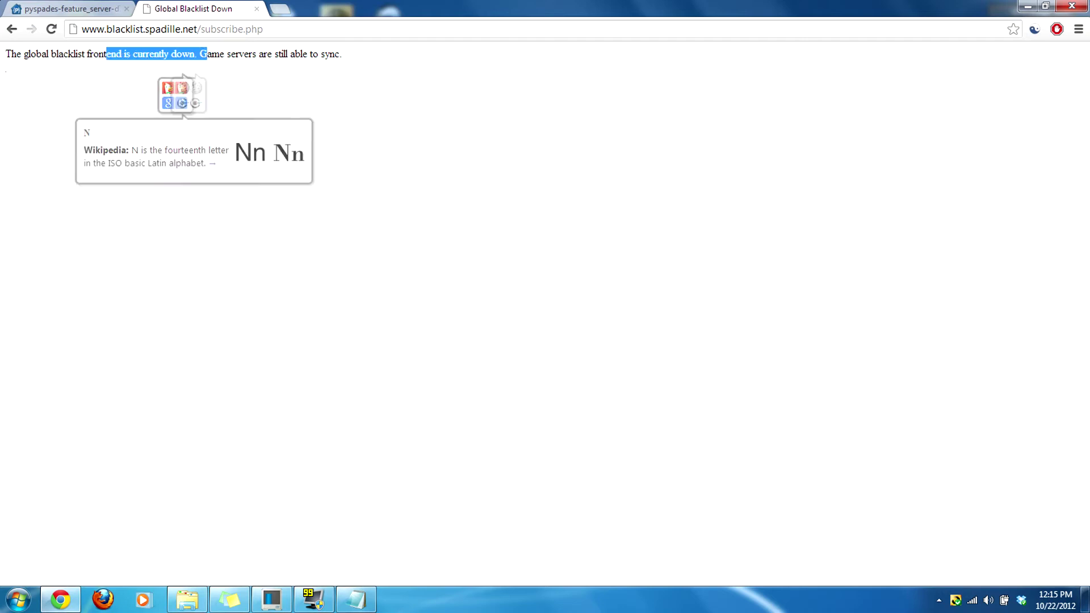
{"action": "left_click", "coordinate": [345, 72]}
{"action": "left_click", "coordinate": [256, 10]}
{"action": "left_click", "coordinate": [1030, 6]}
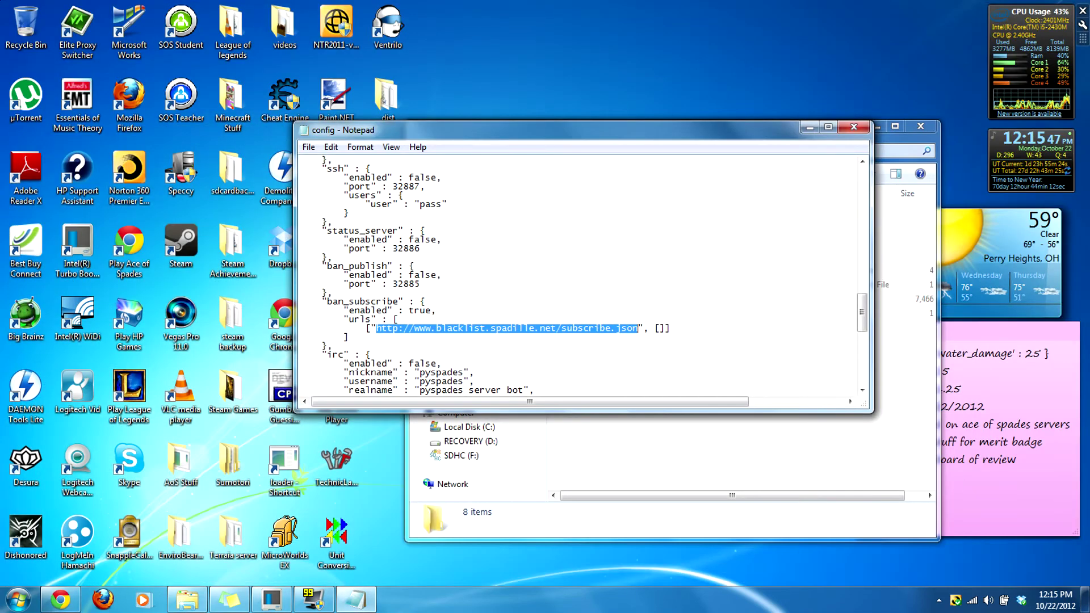
Step: Change ban_subscribe's "enabled" value from true to false
{"action": "left_click", "coordinate": [561, 328]}
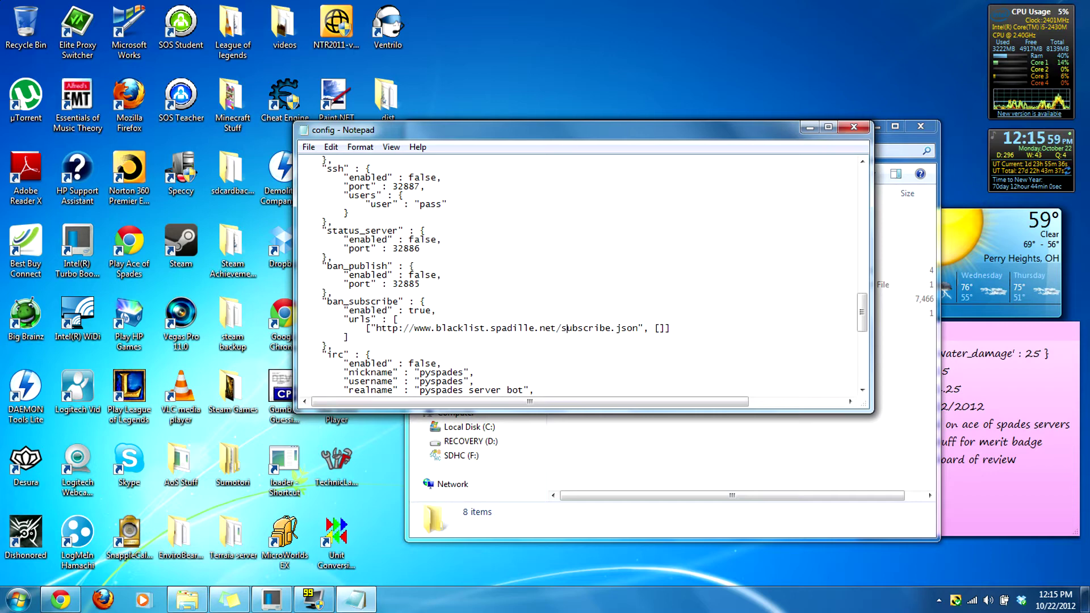
{"action": "left_click", "coordinate": [431, 310]}
{"action": "key", "text": "BackSpace"}
{"action": "key", "text": "BackSpace"}
{"action": "key", "text": "BackSpace"}
{"action": "key", "text": "BackSpace"}
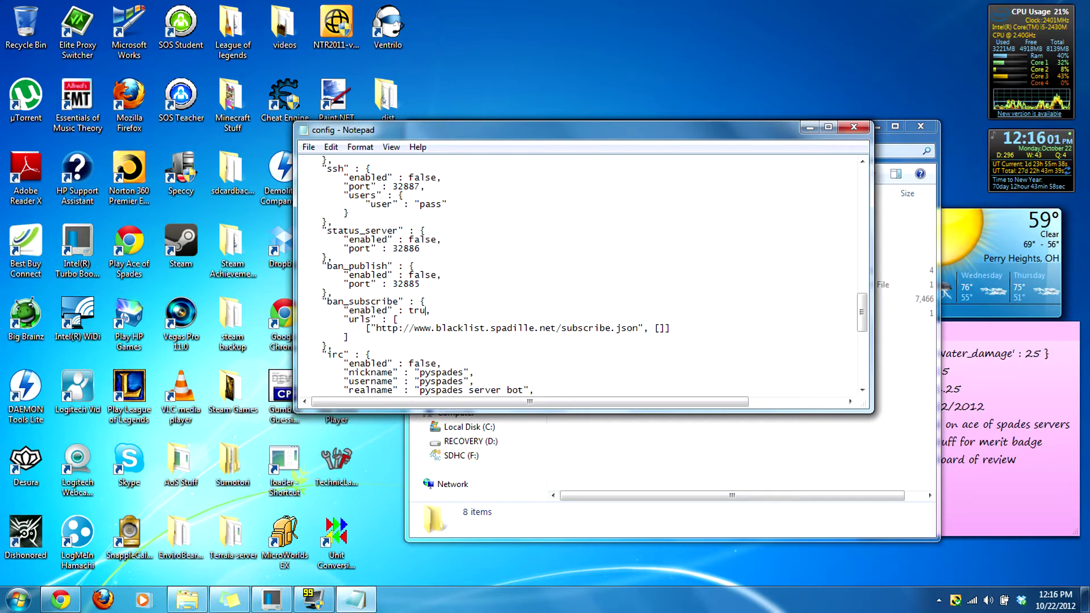
{"action": "type", "text": "false"}
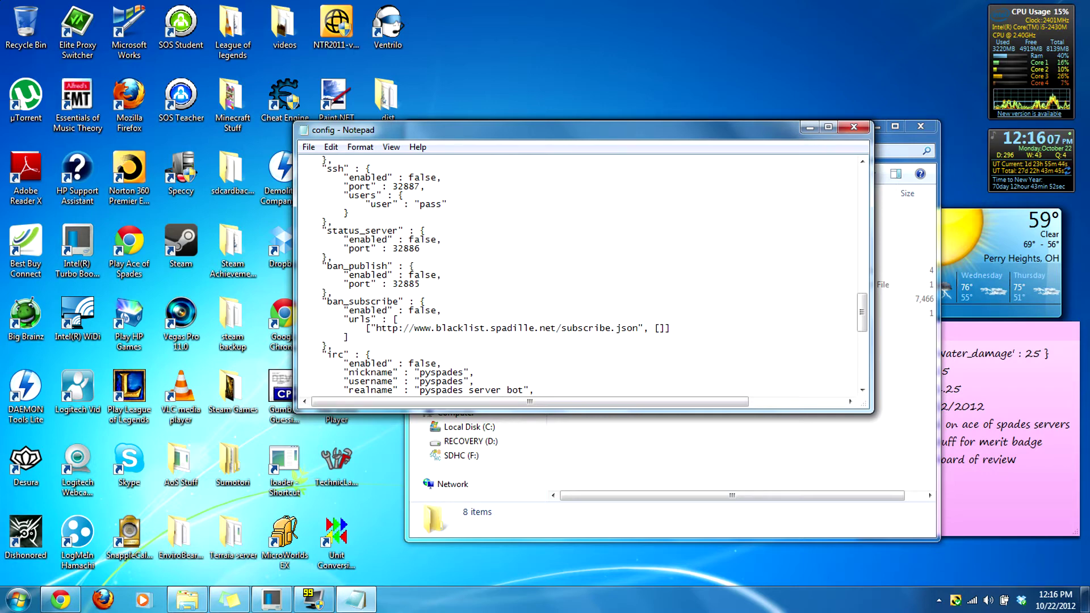
{"action": "scroll", "coordinate": [582, 275], "scroll_direction": "down", "scroll_amount": 1}
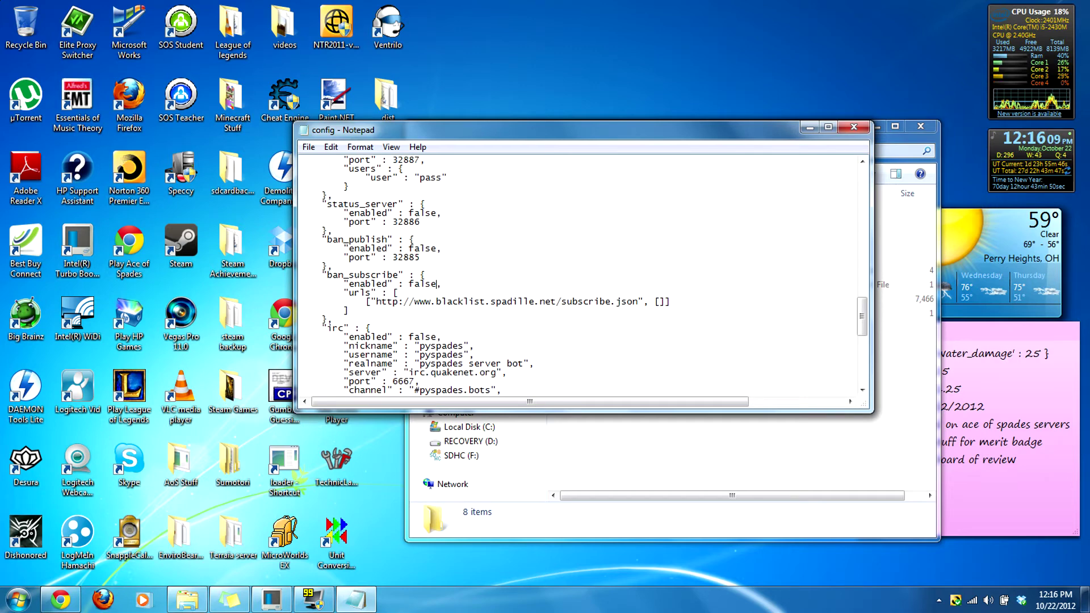
{"action": "scroll", "coordinate": [581, 275], "scroll_direction": "down", "scroll_amount": 2}
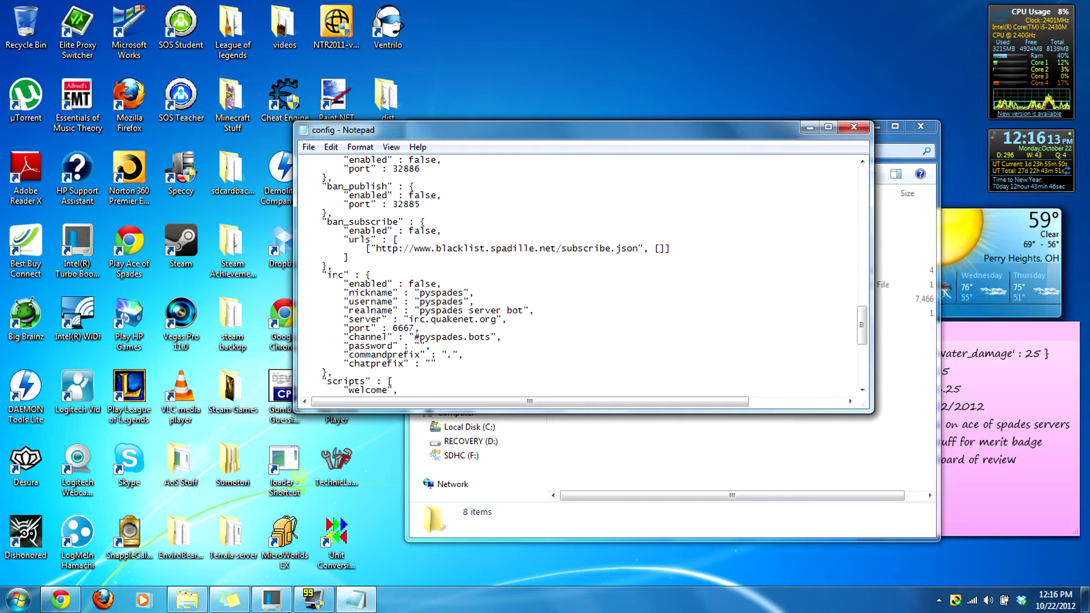
{"action": "scroll", "coordinate": [582, 276], "scroll_direction": "down", "scroll_amount": 1}
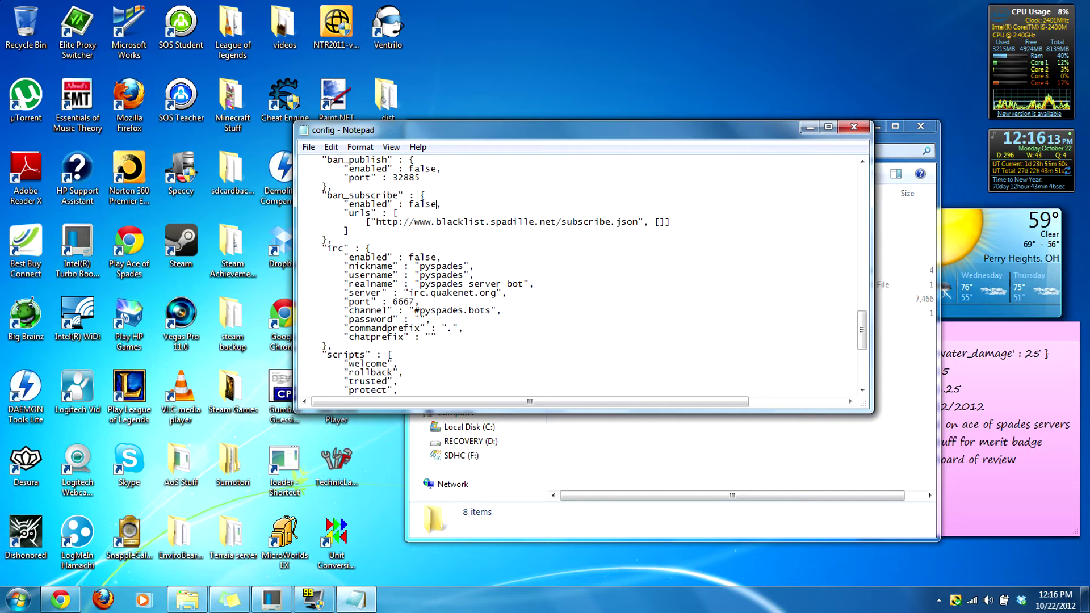
{"action": "mouse_move", "coordinate": [425, 257]}
{"action": "left_mouse_down"}
{"action": "mouse_move", "coordinate": [317, 257]}
{"action": "mouse_move", "coordinate": [441, 257]}
{"action": "left_mouse_up"}
{"action": "left_click", "coordinate": [348, 257]}
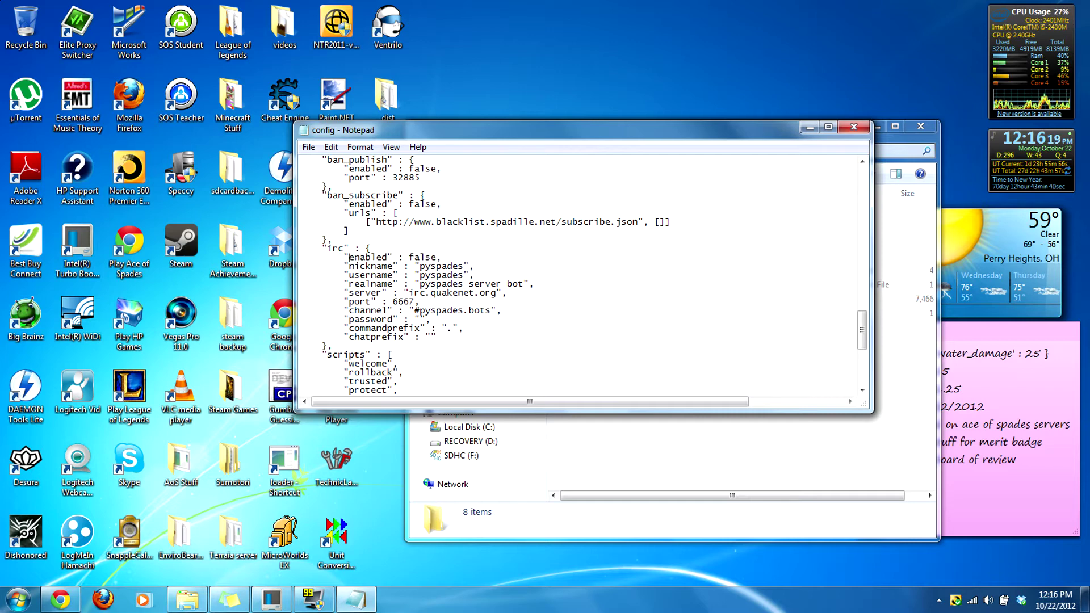
{"action": "scroll", "coordinate": [582, 275], "scroll_direction": "down", "scroll_amount": 3}
{"action": "scroll", "coordinate": [581, 275], "scroll_direction": "down", "scroll_amount": 2}
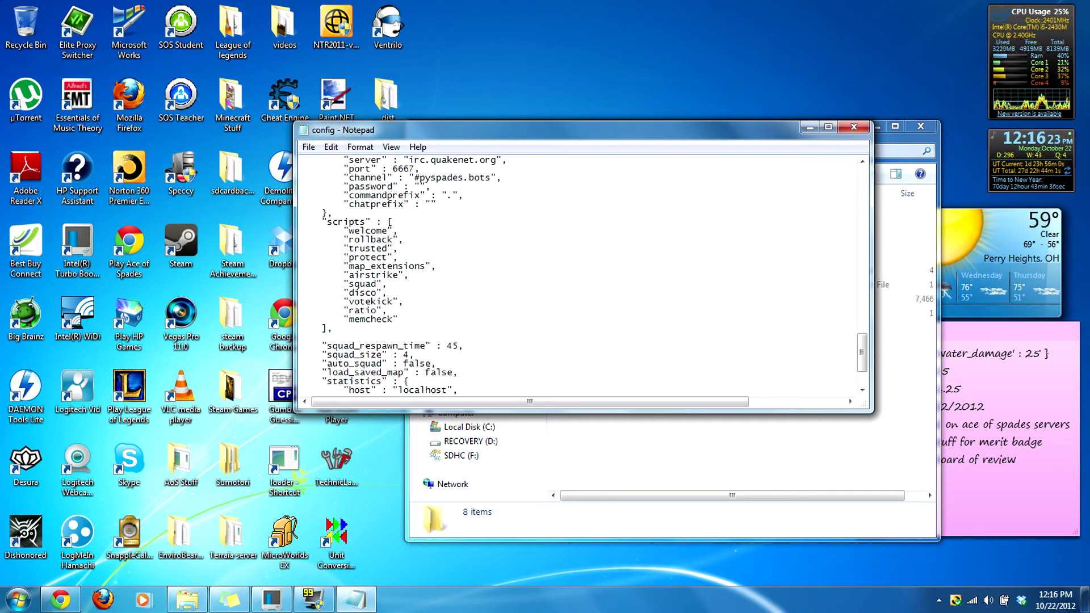
{"action": "key", "text": "shift+Up"}
{"action": "key", "text": "shift+Up"}
{"action": "key", "text": "Right"}
{"action": "left_click", "coordinate": [403, 240]}
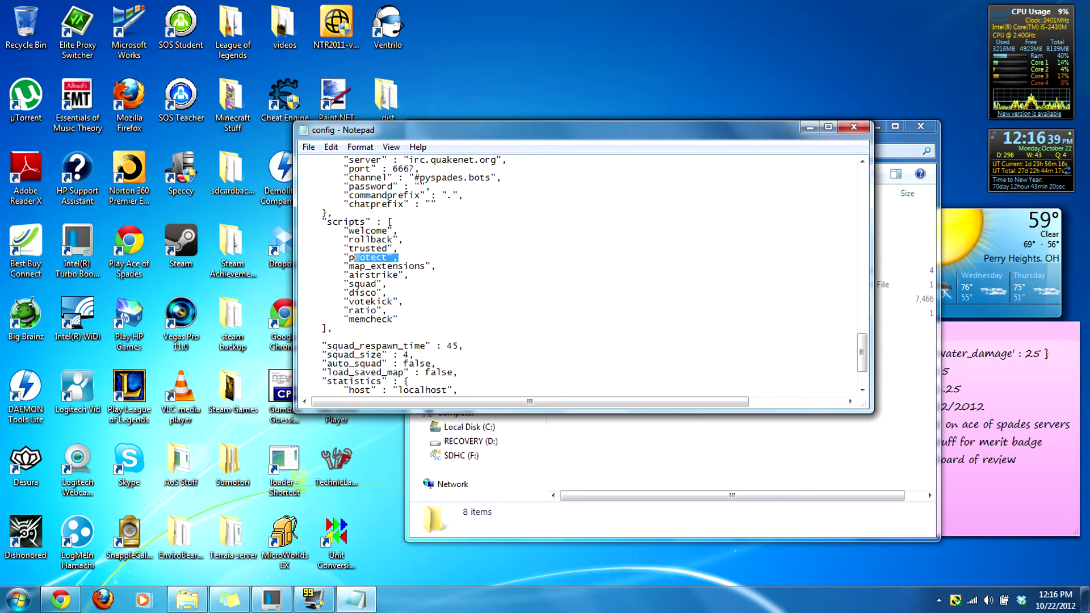
Step: Highlight the map_extensions, airstrike, squad, disco and votekick entries in the scripts list
{"action": "left_click_drag", "start_coordinate": [300, 265], "coordinate": [438, 266]}
{"action": "left_click", "coordinate": [437, 266]}
{"action": "key", "text": "shift+Left"}
{"action": "key", "text": "shift+Left"}
{"action": "key", "text": "shift+Left"}
{"action": "key", "text": "shift+Left"}
{"action": "key", "text": "shift+Left"}
{"action": "key", "text": "shift+Left"}
{"action": "key", "text": "shift+Left"}
{"action": "key", "text": "shift+Left"}
{"action": "key", "text": "shift+Left"}
{"action": "key", "text": "shift+Left"}
{"action": "key", "text": "shift+Left"}
{"action": "key", "text": "shift+Left"}
{"action": "key", "text": "End"}
{"action": "key", "text": "shift+Home"}
{"action": "key", "text": "End"}
{"action": "key", "text": "shift+Down"}
{"action": "key", "text": "shift+Up"}
{"action": "key", "text": "ctrl+shift+Left"}
{"action": "key", "text": "End"}
{"action": "key", "text": "ctrl+shift+Left"}
{"action": "key", "text": "End"}
{"action": "key", "text": "ctrl+shift+Left"}
{"action": "key", "text": "End"}
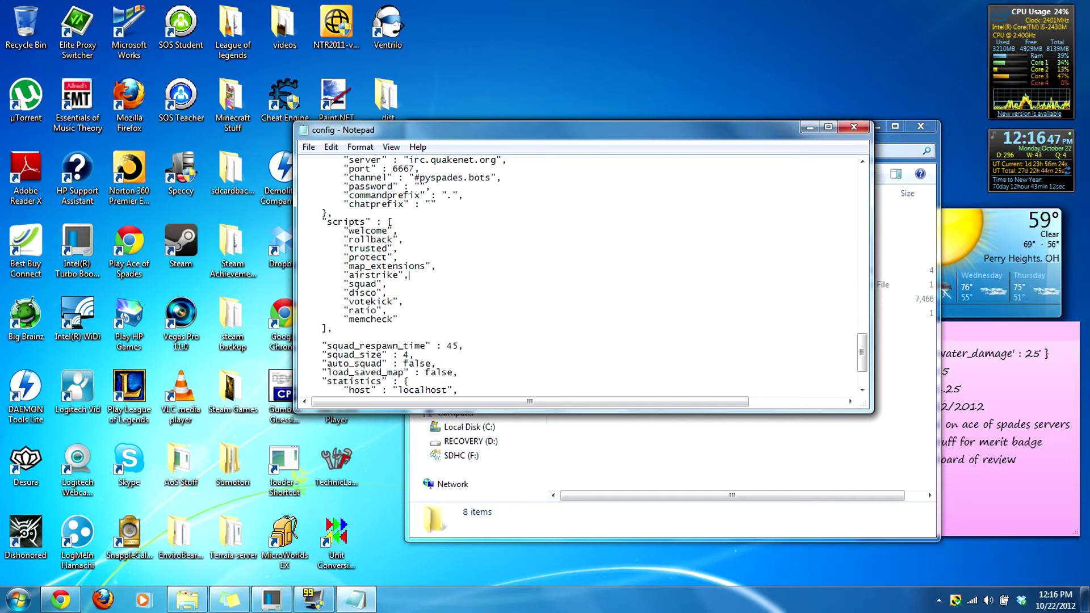
{"action": "key", "text": "shift+Left"}
{"action": "key", "text": "shift+Left"}
{"action": "key", "text": "shift+Left"}
{"action": "key", "text": "shift+Left"}
{"action": "key", "text": "shift+Left"}
{"action": "key", "text": "shift+Left"}
{"action": "key", "text": "shift+Left"}
{"action": "key", "text": "shift+Left"}
{"action": "key", "text": "shift+Left"}
{"action": "key", "text": "shift+Left"}
{"action": "key", "text": "shift+Left"}
{"action": "key", "text": "shift+Left"}
{"action": "key", "text": "Down"}
{"action": "key", "text": "End"}
{"action": "key", "text": "shift+Left"}
{"action": "key", "text": "shift+Left"}
{"action": "key", "text": "shift+Left"}
{"action": "key", "text": "shift+Left"}
{"action": "key", "text": "shift+Left"}
{"action": "key", "text": "shift+Left"}
{"action": "key", "text": "shift+Left"}
{"action": "key", "text": "shift+Left"}
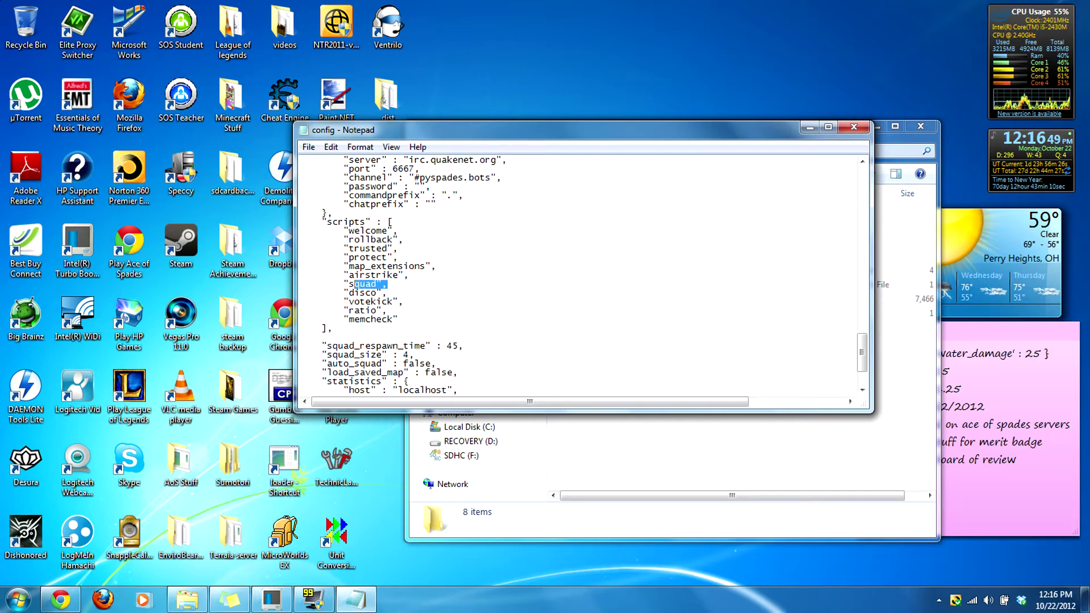
{"action": "key", "text": "End"}
{"action": "key", "text": "Down"}
{"action": "key", "text": "End"}
{"action": "key", "text": "shift+Left"}
{"action": "key", "text": "shift+Left"}
{"action": "key", "text": "shift+Left"}
{"action": "key", "text": "shift+Left"}
{"action": "key", "text": "shift+Left"}
{"action": "key", "text": "shift+Left"}
{"action": "key", "text": "shift+Left"}
{"action": "key", "text": "shift+Left"}
{"action": "key", "text": "End"}
{"action": "key", "text": "ctrl+shift+Left"}
{"action": "key", "text": "End"}
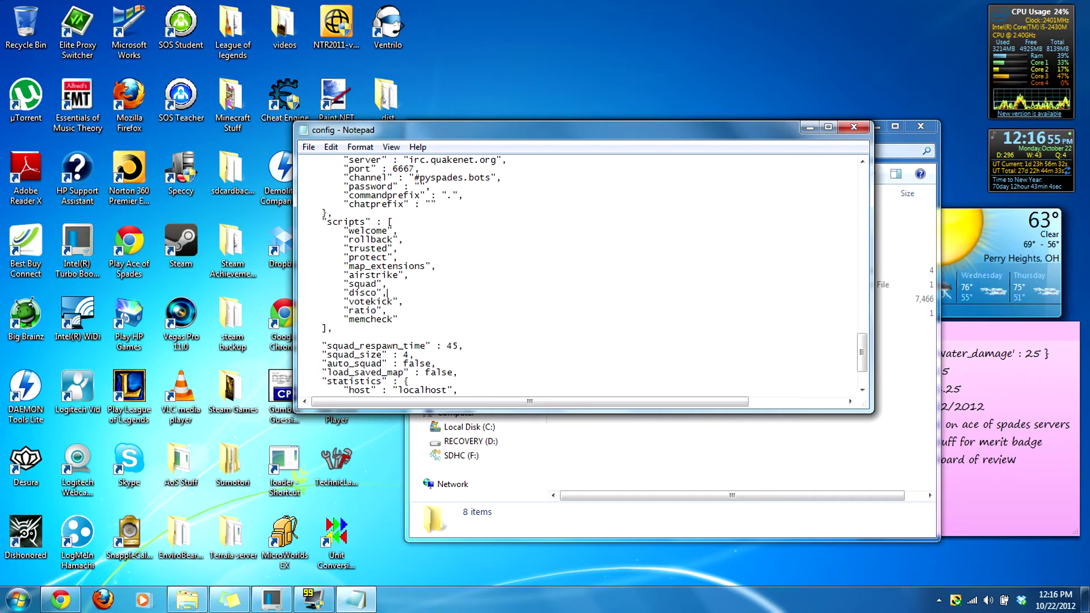
{"action": "key", "text": "Down"}
{"action": "key", "text": "End"}
{"action": "key", "text": "shift+Left"}
{"action": "key", "text": "shift+Left"}
{"action": "key", "text": "shift+Left"}
{"action": "key", "text": "shift+Left"}
{"action": "key", "text": "shift+Left"}
{"action": "key", "text": "shift+Left"}
{"action": "key", "text": "shift+Left"}
{"action": "key", "text": "shift+Left"}
{"action": "key", "text": "shift+Left"}
{"action": "key", "text": "shift+Left"}
{"action": "key", "text": "shift+Left"}
{"action": "key", "text": "End"}
{"action": "key", "text": "shift+Left"}
{"action": "key", "text": "shift+Left"}
{"action": "key", "text": "shift+Left"}
{"action": "key", "text": "shift+Left"}
{"action": "key", "text": "shift+Left"}
{"action": "key", "text": "shift+Left"}
{"action": "key", "text": "shift+Left"}
{"action": "key", "text": "shift+Left"}
{"action": "key", "text": "shift+Left"}
{"action": "key", "text": "End"}
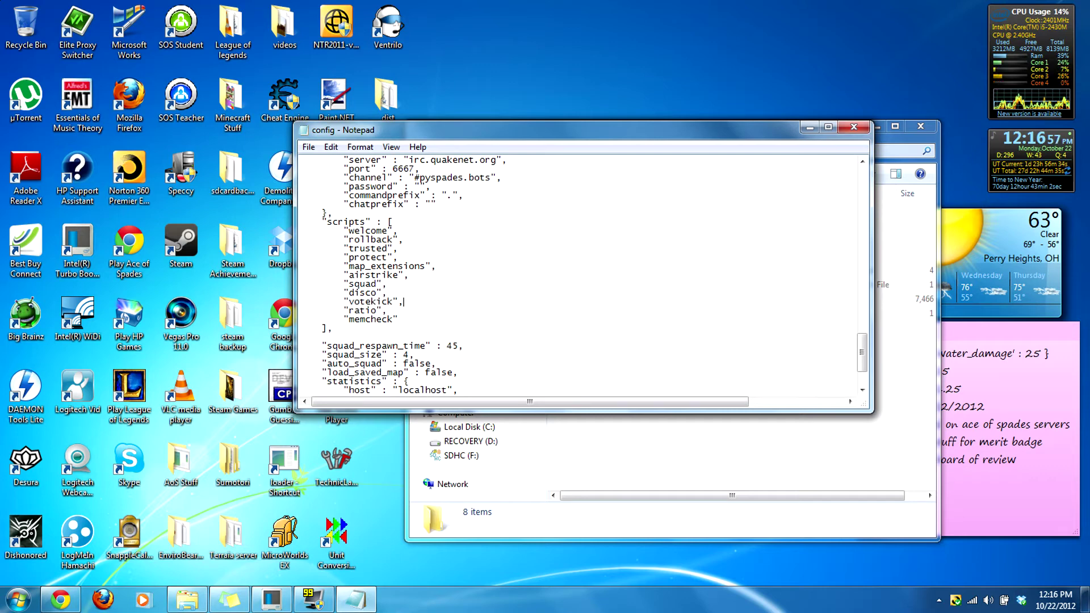
Step: Highlight the ratio and memcheck entries, then place the caret after memcheck
{"action": "key", "text": "shift+Down"}
{"action": "key", "text": "shift+Down"}
{"action": "key", "text": "Up"}
{"action": "key", "text": "Home"}
{"action": "key", "text": "ctrl+Right"}
{"action": "key", "text": "shift+Down"}
{"action": "key", "text": "shift+End"}
{"action": "left_click", "coordinate": [344, 310]}
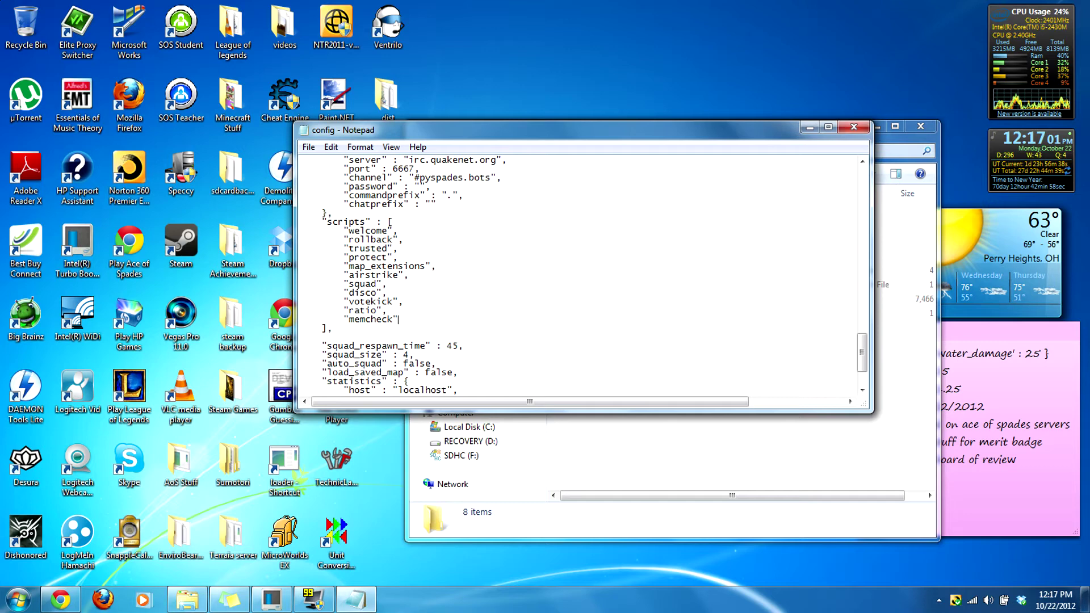
{"action": "left_click_drag", "start_coordinate": [337, 319], "coordinate": [398, 319]}
{"action": "left_click", "coordinate": [348, 319]}
{"action": "left_click", "coordinate": [399, 319]}
{"action": "scroll", "coordinate": [399, 319], "scroll_direction": "down", "scroll_amount": 3}
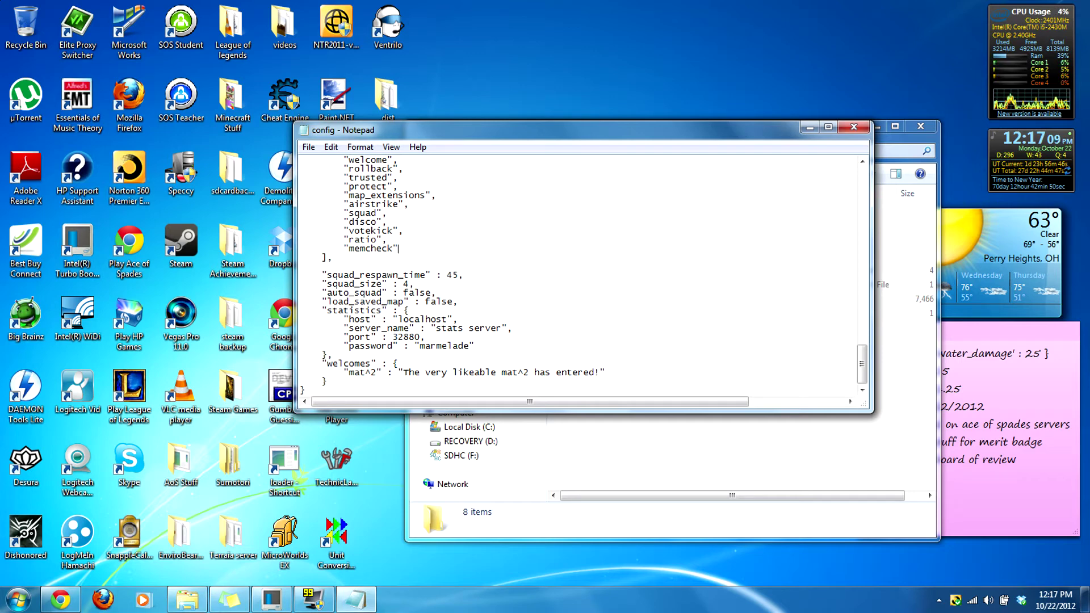
Step: Change squad_size to 6 and back to 4, then set squad_respawn_time to 8
{"action": "left_click", "coordinate": [388, 292]}
{"action": "left_click", "coordinate": [407, 284]}
{"action": "key", "text": "BackSpace"}
{"action": "type", "text": "6"}
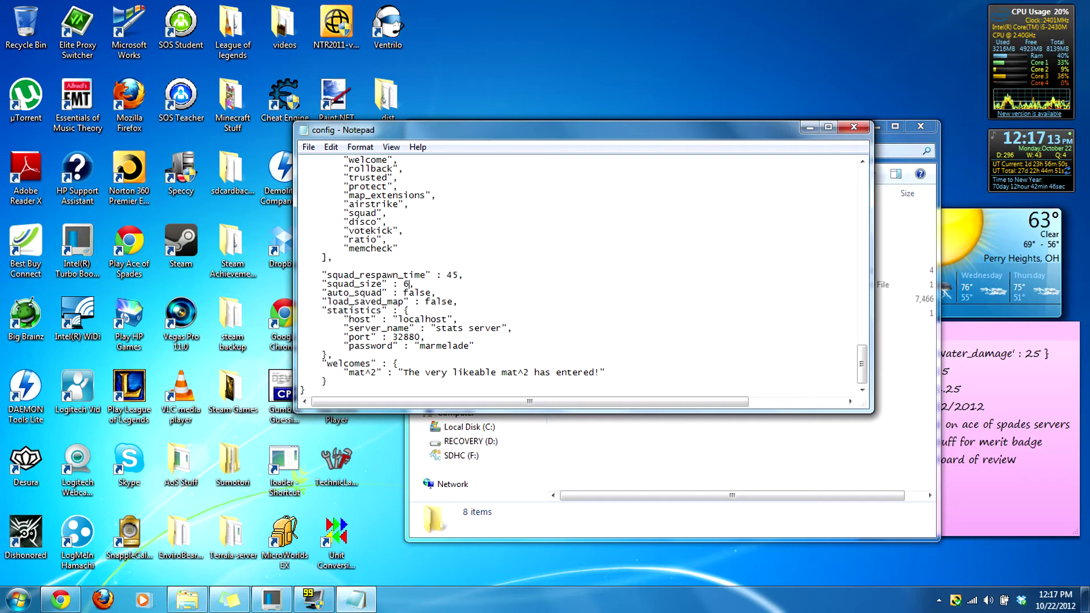
{"action": "key", "text": "BackSpace"}
{"action": "type", "text": "4"}
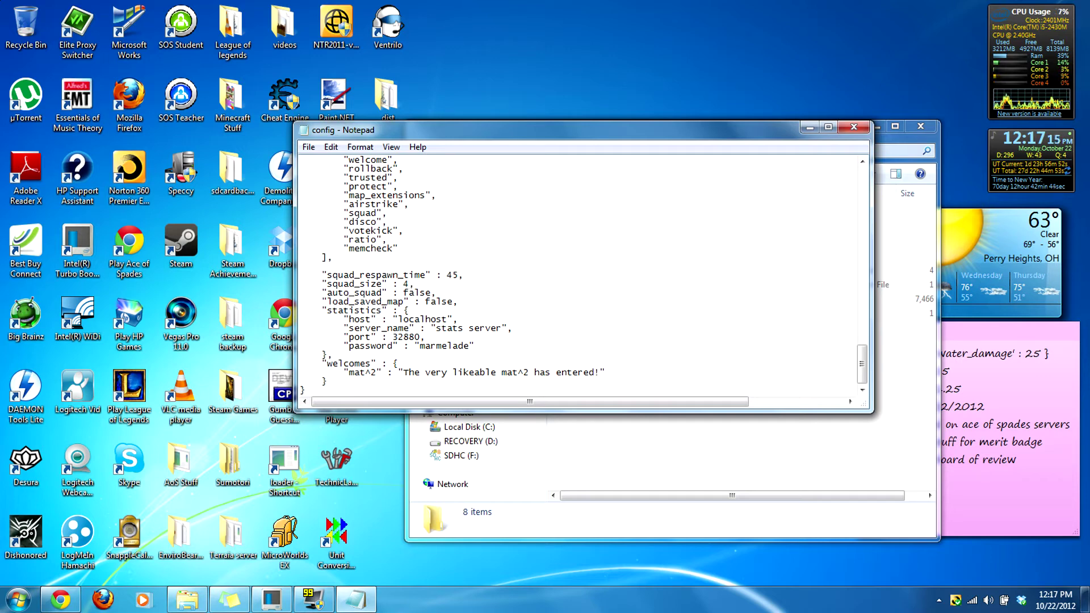
{"action": "left_click", "coordinate": [457, 274]}
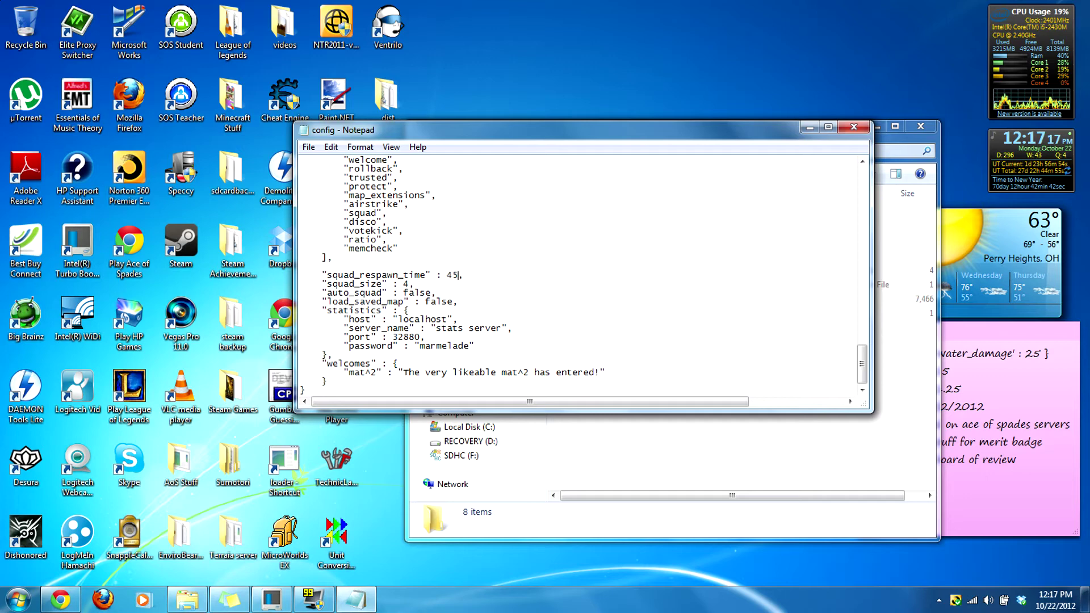
{"action": "key", "text": "BackSpace"}
{"action": "key", "text": "BackSpace"}
{"action": "type", "text": "8"}
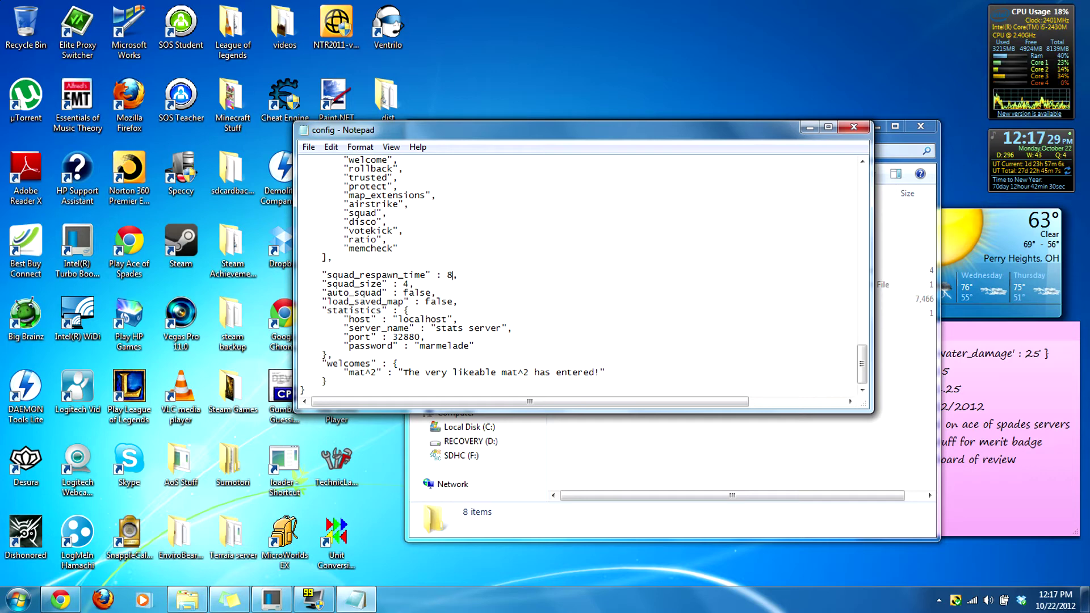
Step: Highlight the auto_squad and statistics settings, ending at the existing welcome line
{"action": "left_click_drag", "start_coordinate": [365, 292], "coordinate": [327, 310]}
{"action": "left_click", "coordinate": [393, 292]}
{"action": "left_click", "coordinate": [394, 301]}
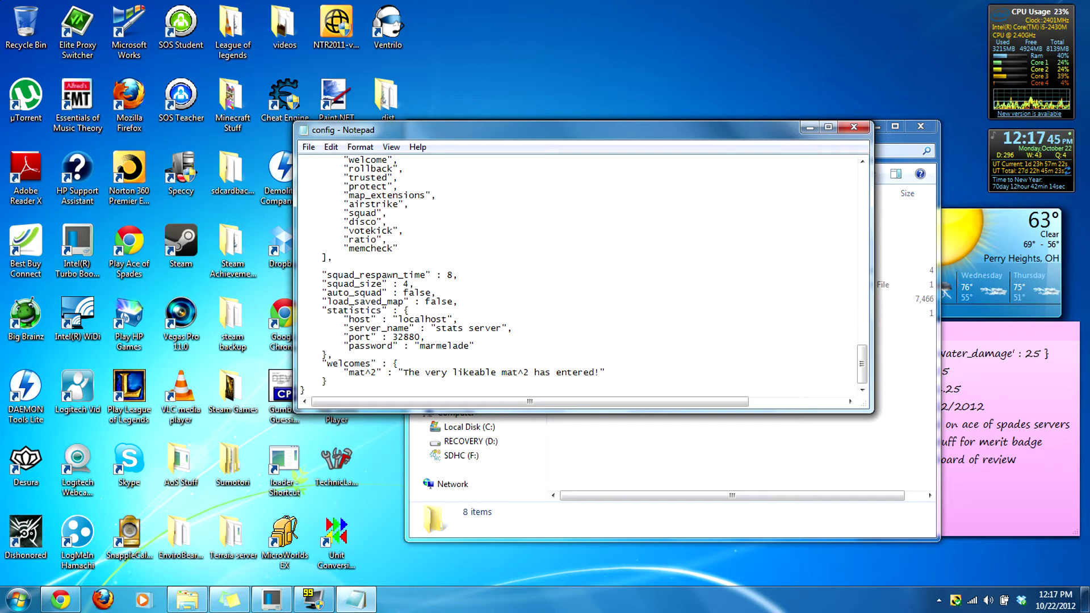
{"action": "left_click_drag", "start_coordinate": [343, 310], "coordinate": [475, 345]}
{"action": "left_click", "coordinate": [605, 372]}
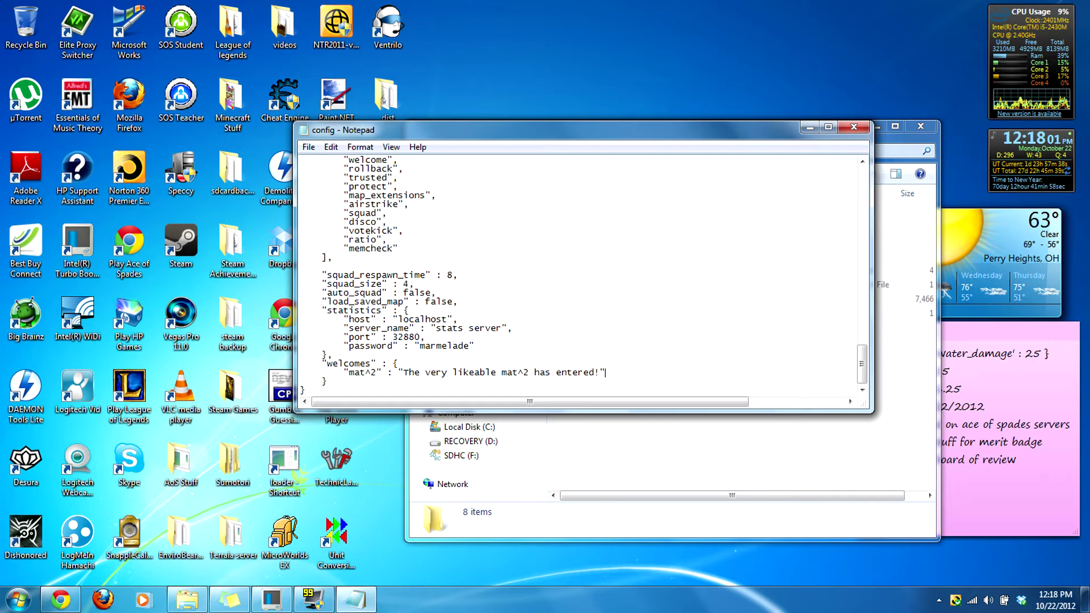
Step: Add a comma after the existing welcome and start a new welcome entry for another player
{"action": "type", "text": ","}
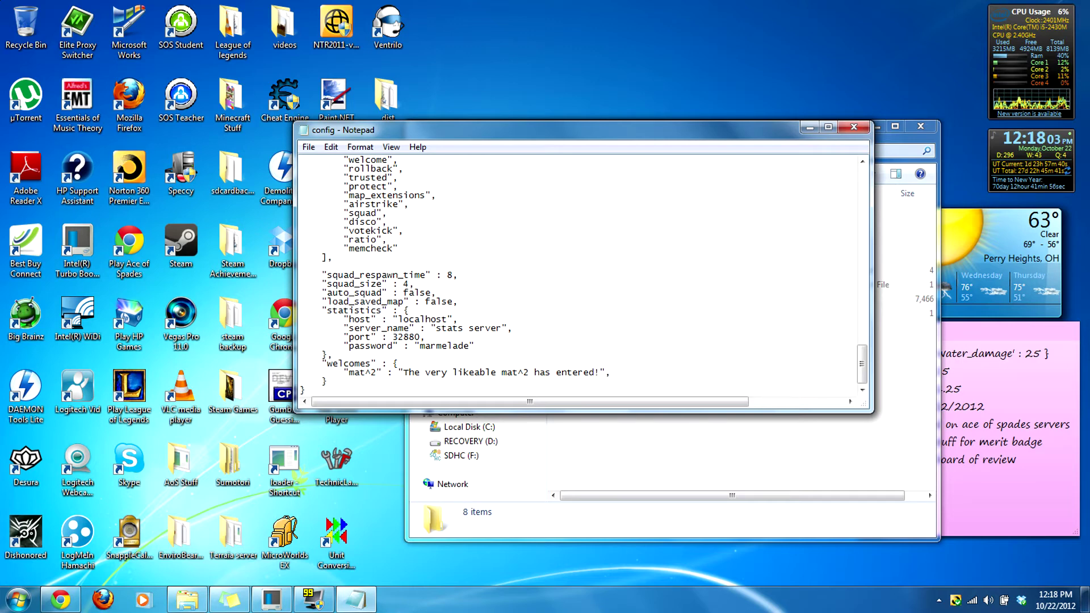
{"action": "type", "text": ","}
{"action": "key", "text": "Return"}
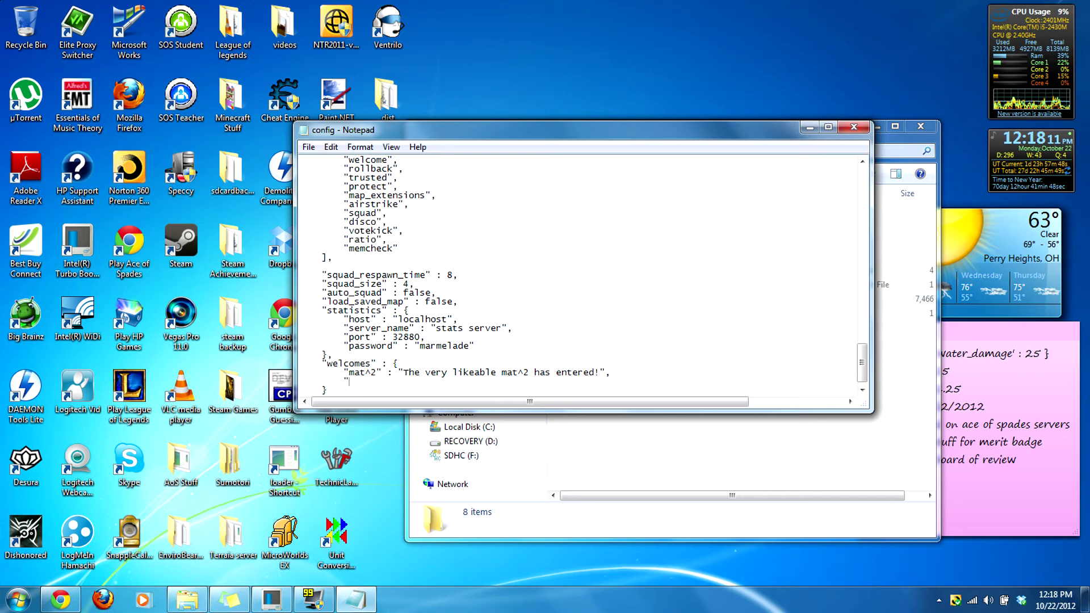
{"action": "type", "text": "{Rs}"}
{"action": "type", "text": "}GamingFTW"}
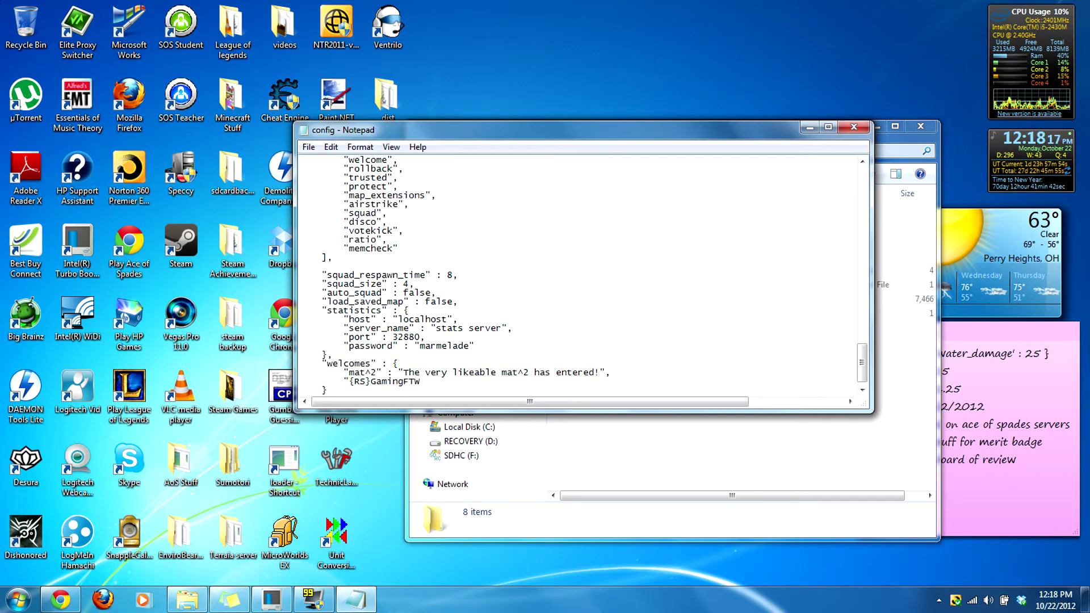
{"action": "type", "text": "\" :"}
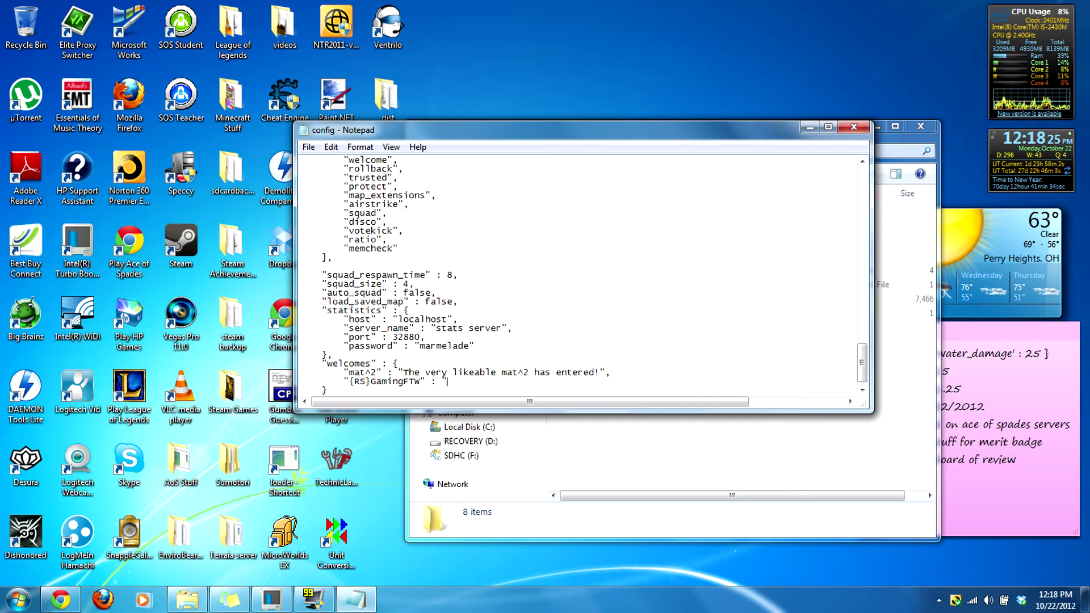
{"action": "type", "text": "osost awesome"}
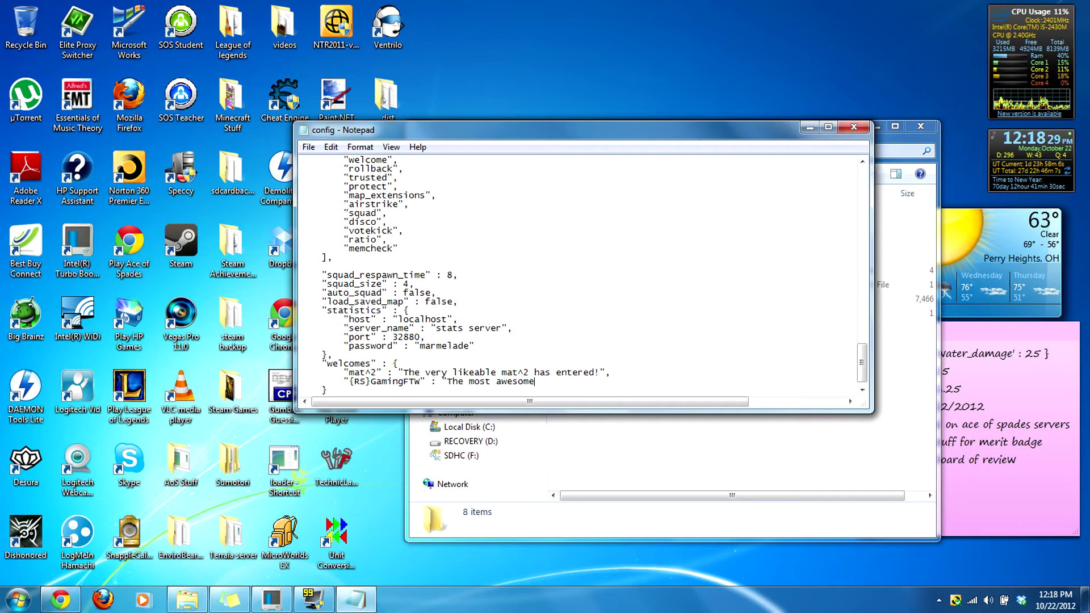
{"action": "key", "text": "BackSpace"}
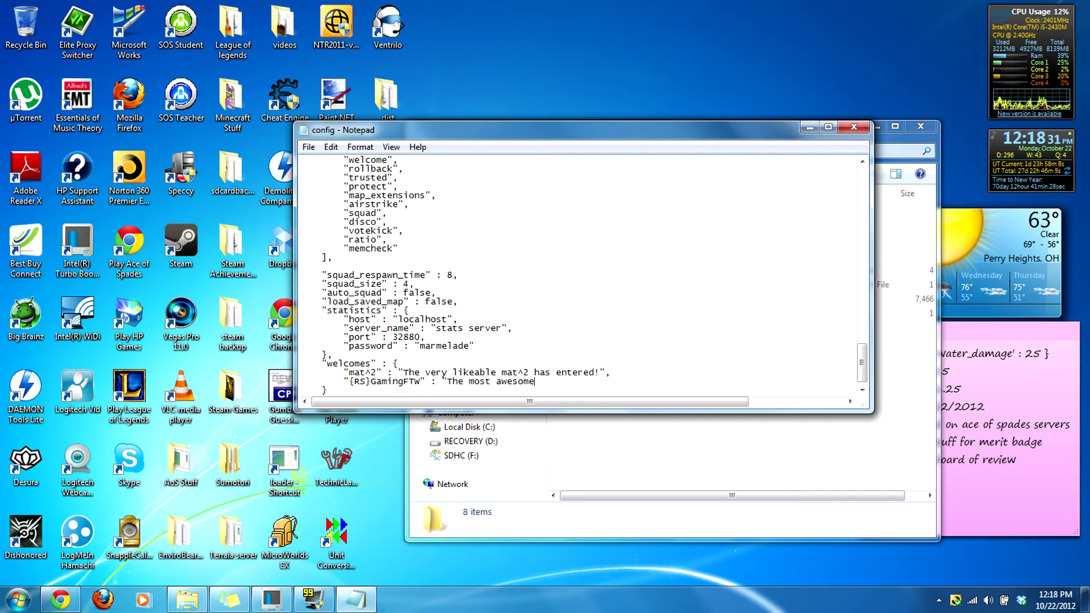
{"action": "key", "text": "BackSpace"}
{"action": "key", "text": "BackSpace"}
{"action": "key", "text": "BackSpace"}
{"action": "key", "text": "BackSpace"}
{"action": "key", "text": "BackSpace"}
{"action": "key", "text": "BackSpace"}
{"action": "key", "text": "BackSpace"}
{"action": "key", "text": "BackSpace"}
{"action": "key", "text": "BackSpace"}
{"action": "key", "text": "BackSpace"}
{"action": "key", "text": "BackSpace"}
{"action": "key", "text": "BackSpace"}
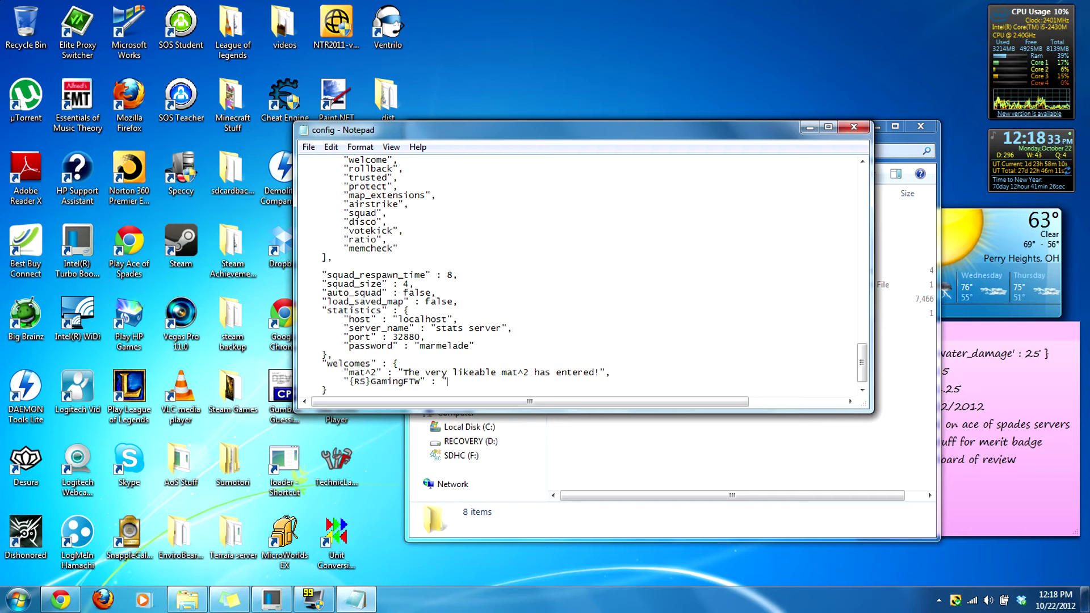
{"action": "type", "text": "{r"}
{"action": "key", "text": "BackSpace"}
{"action": "type", "text": "RS}The"}
Step: Write the new player's greeting so it reads "has joined! RUN!!!"
{"action": "key", "text": "BackSpace"}
{"action": "key", "text": "BackSpace"}
{"action": "key", "text": "BackSpace"}
{"action": "type", "text": "GamingFTW "}
{"action": "type", "text": "The most off"}
{"action": "key", "text": "BackSpace"}
{"action": "key", "text": "BackSpace"}
{"action": "key", "text": "BackSpace"}
{"action": "type", "text": "awesome play"}
{"action": "key", "text": "BackSpace"}
{"action": "key", "text": "BackSpace"}
{"action": "key", "text": "BackSpace"}
{"action": "key", "text": "BackSpace"}
{"action": "key", "text": "BackSpace"}
{"action": "key", "text": "BackSpace"}
{"action": "key", "text": "BackSpace"}
{"action": "key", "text": "BackSpace"}
{"action": "key", "text": "BackSpace"}
{"action": "key", "text": "BackSpace"}
{"action": "key", "text": "BackSpace"}
{"action": "key", "text": "BackSpace"}
{"action": "key", "text": "BackSpace"}
{"action": "key", "text": "BackSpace"}
{"action": "key", "text": "BackSpace"}
{"action": "key", "text": "BackSpace"}
{"action": "key", "text": "BackSpace"}
{"action": "key", "text": "BackSpace"}
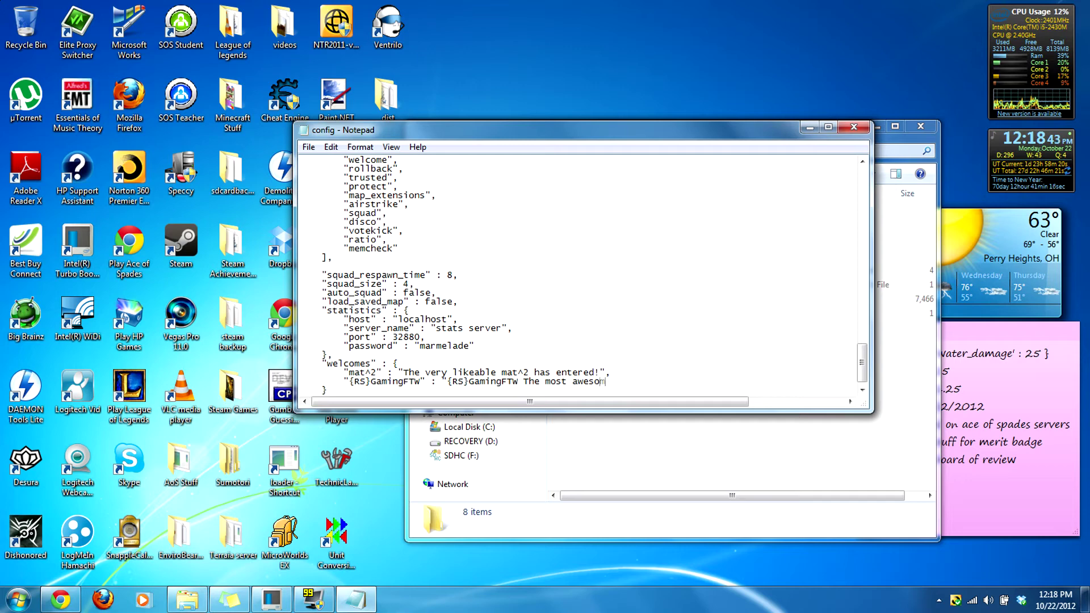
{"action": "key", "text": "BackSpace"}
{"action": "type", "text": "h"}
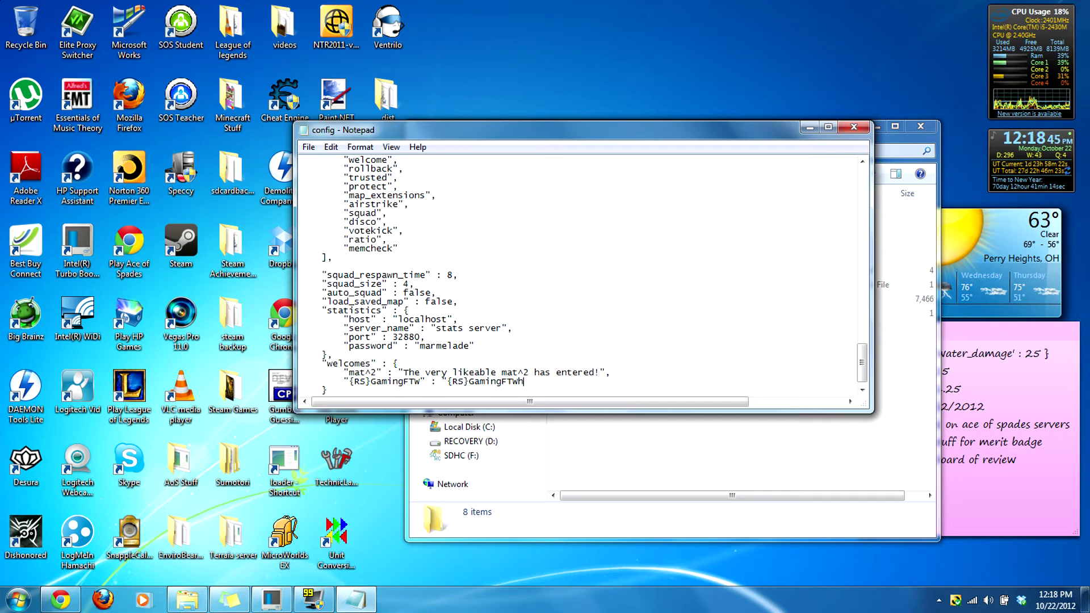
{"action": "key", "text": "BackSpace"}
{"action": "type", "text": " has k"}
{"action": "key", "text": "BackSpace"}
{"action": "type", "text": "jo"}
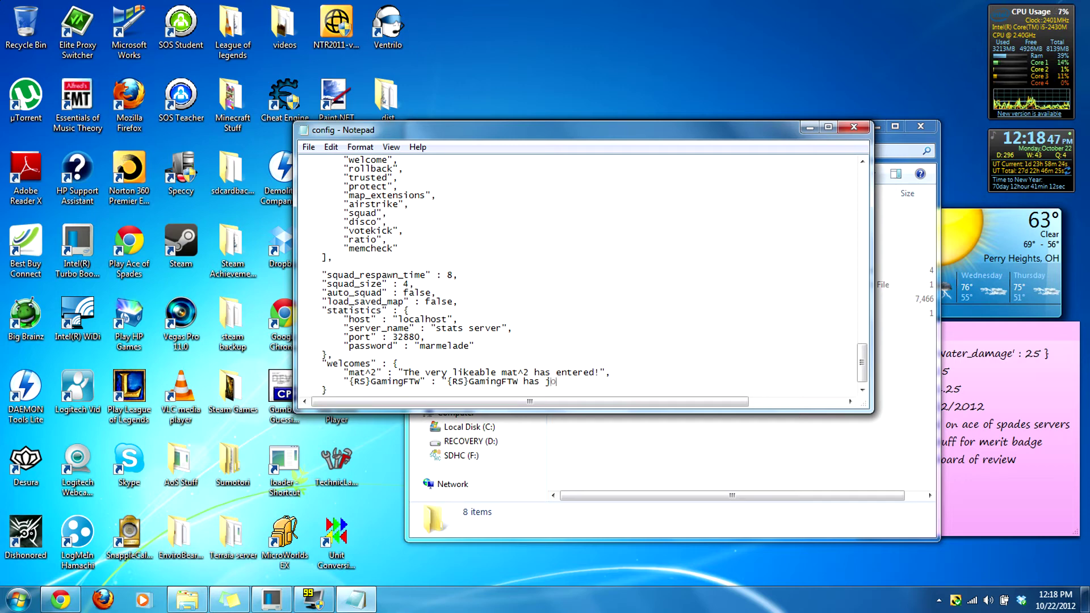
{"action": "type", "text": "ined! WUN!!!"}
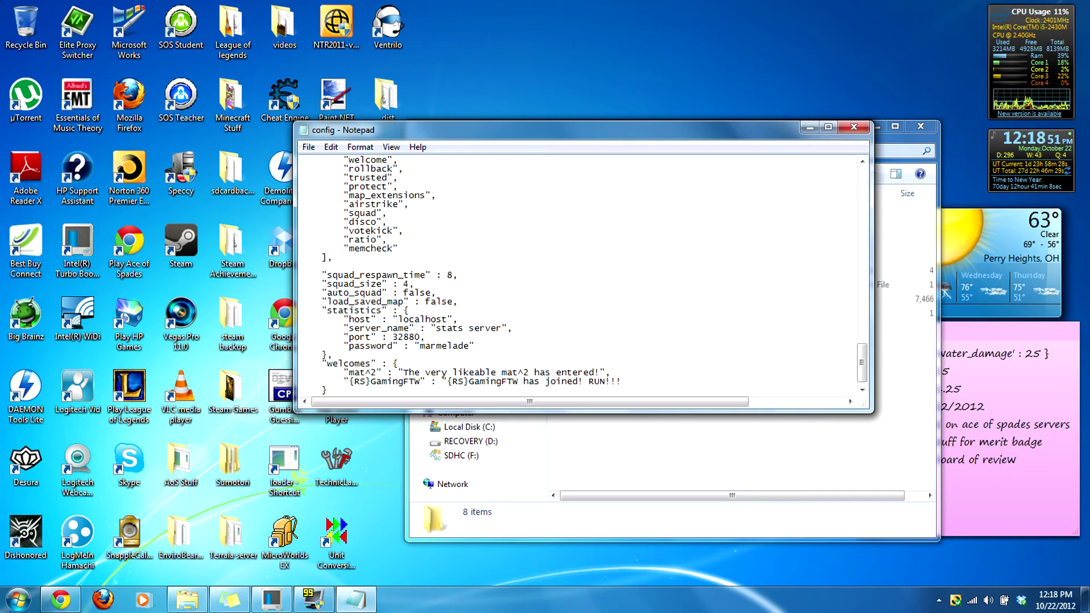
{"action": "type", "text": "\""}
Step: Move the caret to the end of the memcheck entry in the scripts list
{"action": "key", "text": "Down"}
{"action": "key", "text": "Down"}
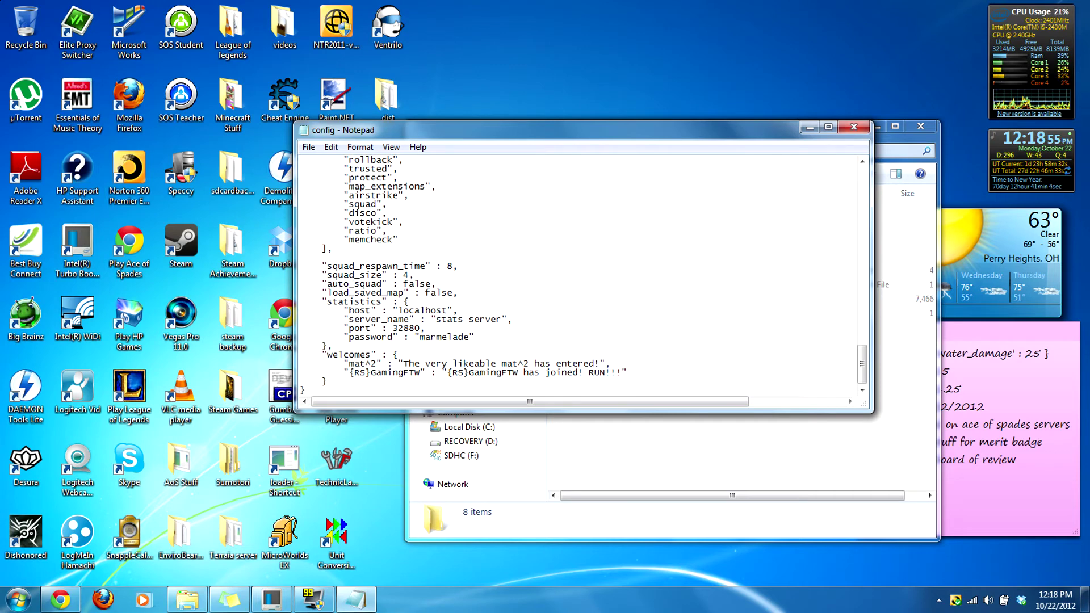
{"action": "key", "text": "shift+Home"}
{"action": "key", "text": "ctrl+shift+Right"}
{"action": "key", "text": "End"}
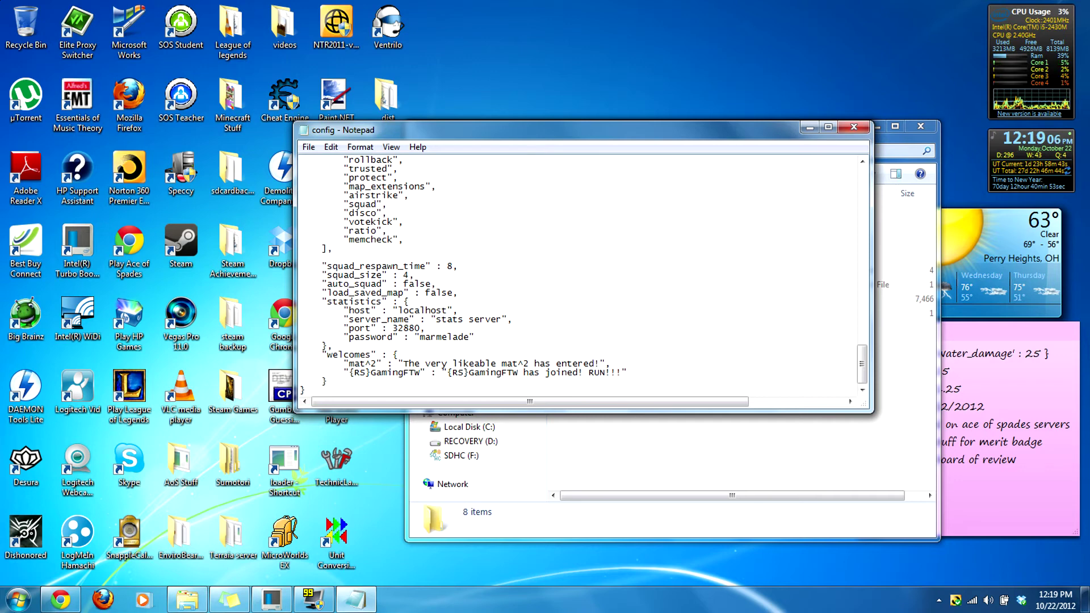
Step: Add a new line after "memcheck", in the scripts list holding an opening quote
{"action": "left_click", "coordinate": [627, 373]}
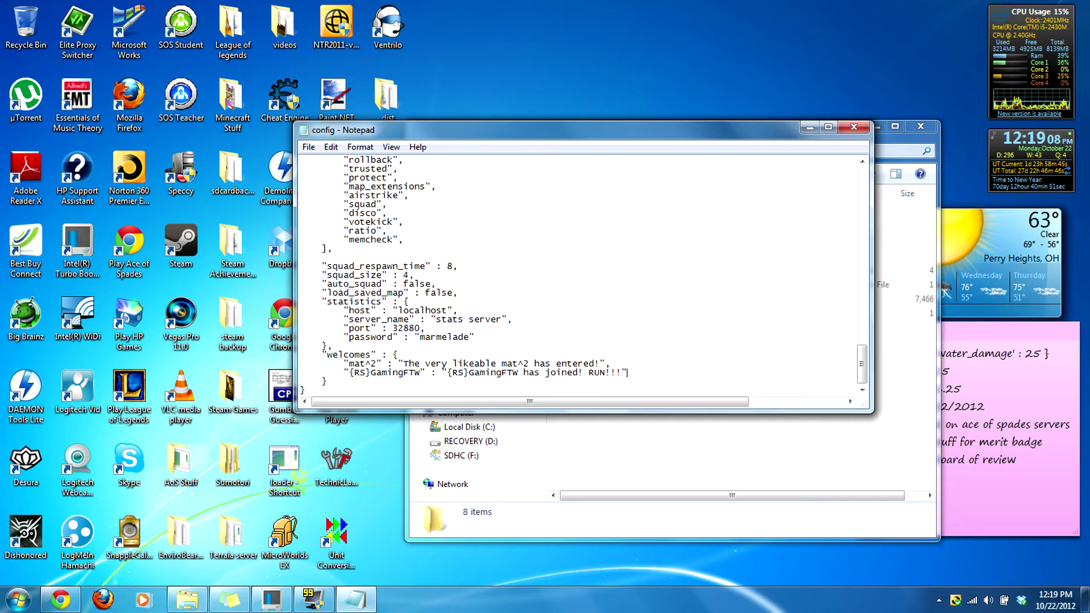
{"action": "scroll", "coordinate": [568, 275], "scroll_direction": "up", "scroll_amount": 1}
{"action": "left_click", "coordinate": [404, 266]}
{"action": "key", "text": "Return"}
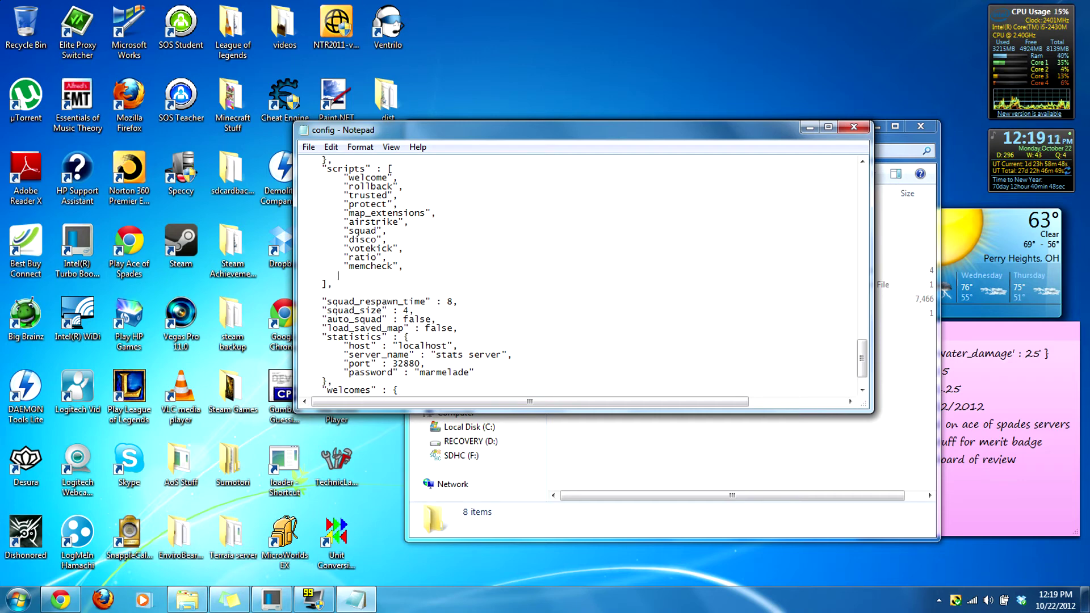
{"action": "key", "text": "BackSpace"}
{"action": "type", "text": "\"\""}
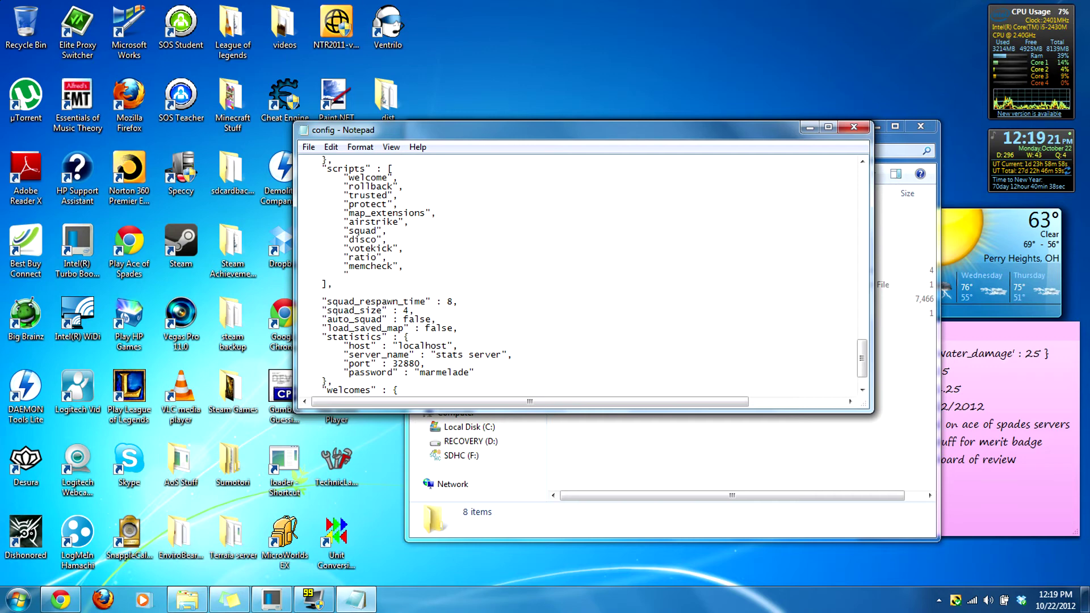
Step: Open the dist\scripts folder and open the antijerk script with Edit with IDLE
{"action": "left_click", "coordinate": [745, 517]}
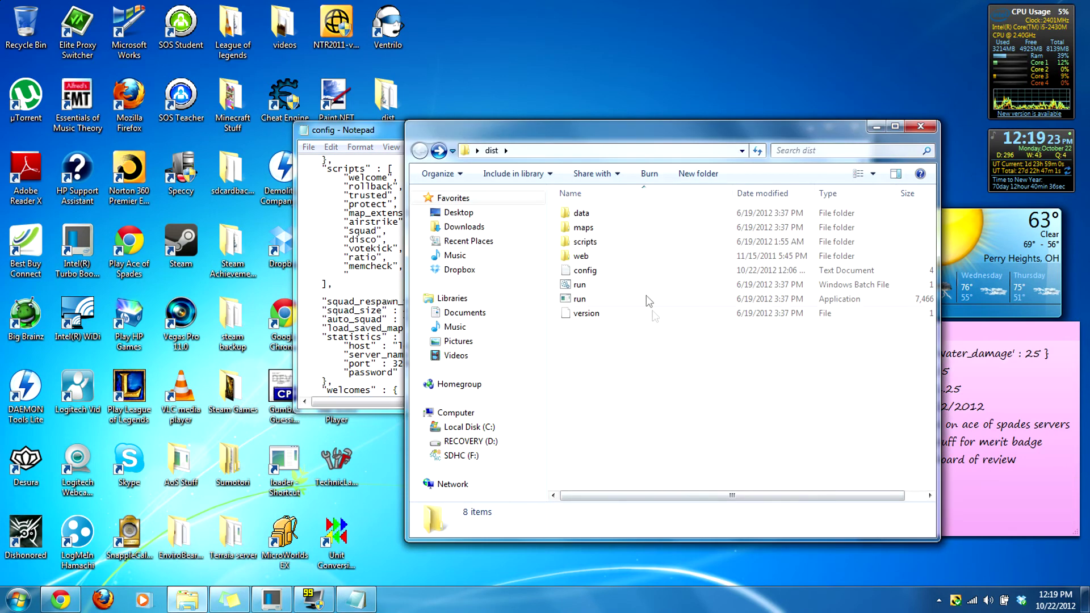
{"action": "double_click", "coordinate": [619, 244]}
{"action": "left_click", "coordinate": [631, 290]}
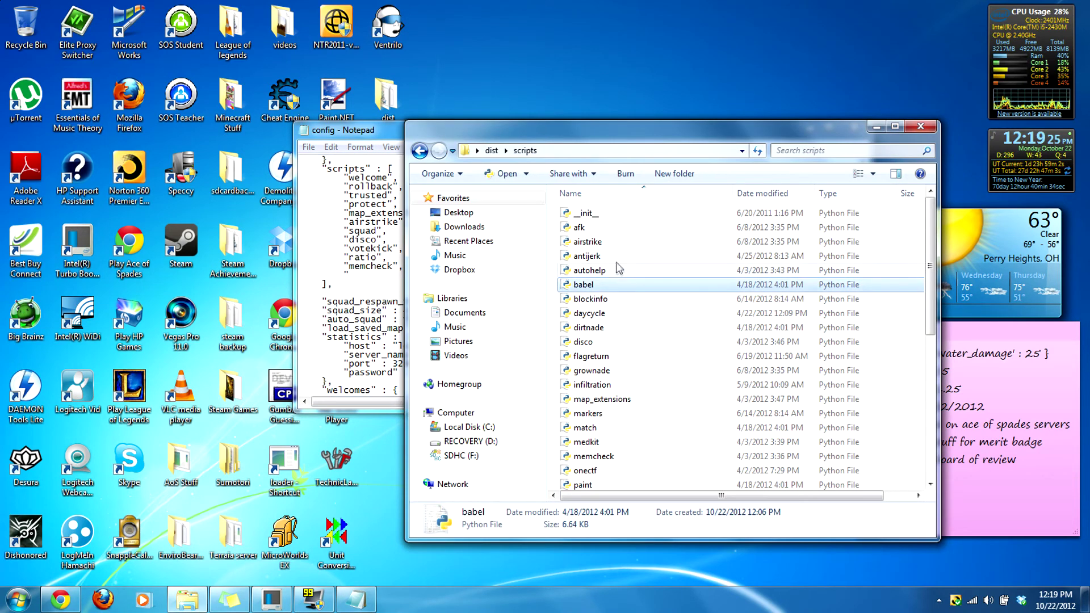
{"action": "left_click", "coordinate": [590, 256]}
{"action": "right_click", "coordinate": [611, 257]}
{"action": "left_click", "coordinate": [635, 286]}
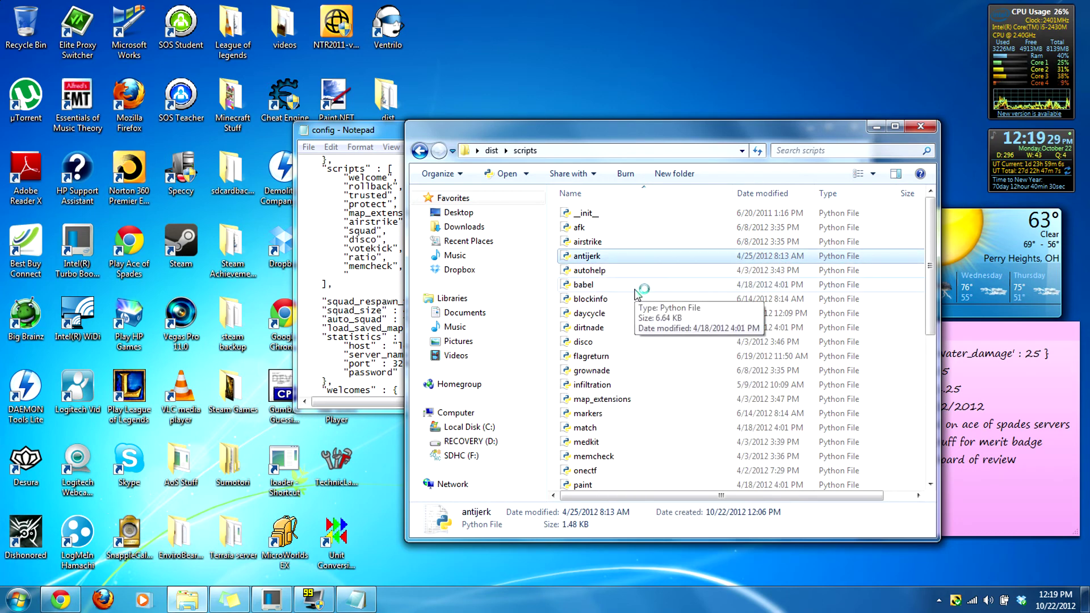
Step: Locate the blockinfo script, then close the antijerk editor
{"action": "left_click", "coordinate": [613, 300]}
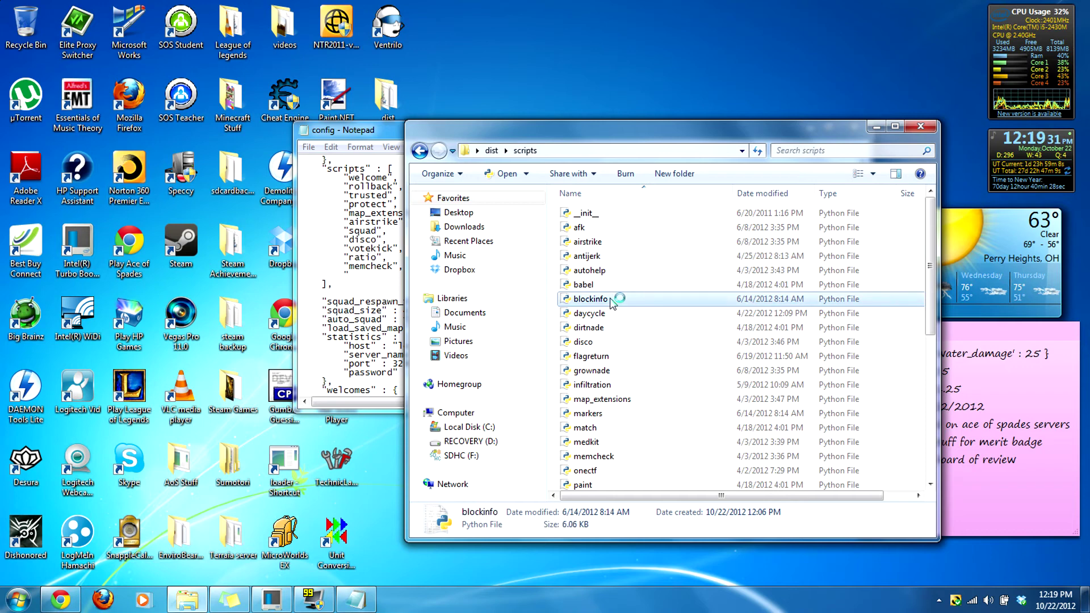
{"action": "key", "text": "alt+Tab"}
{"action": "type", "text": "\""}
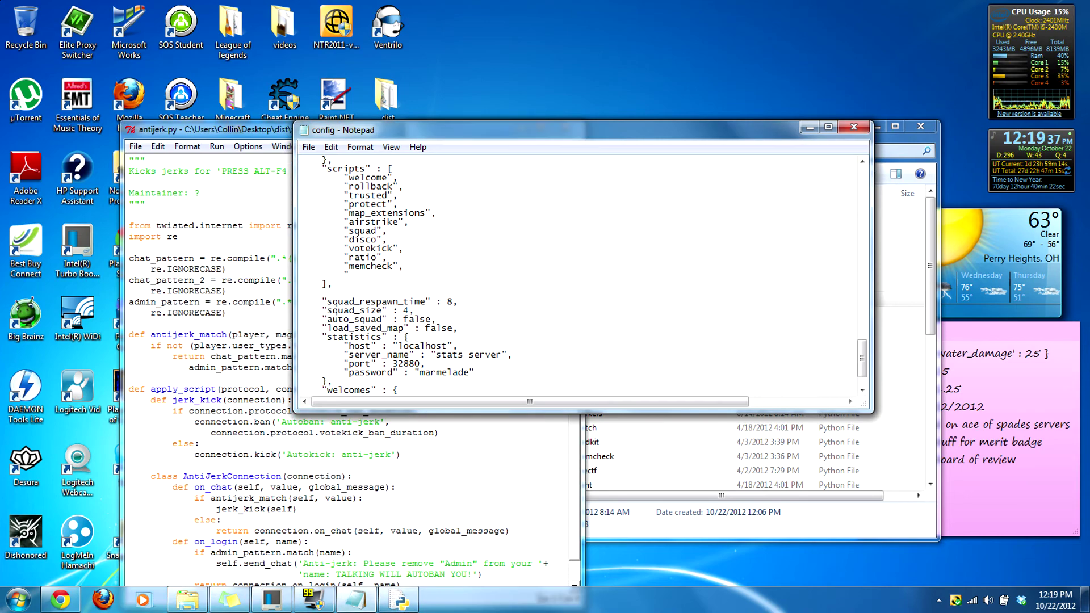
{"action": "left_click", "coordinate": [565, 126]}
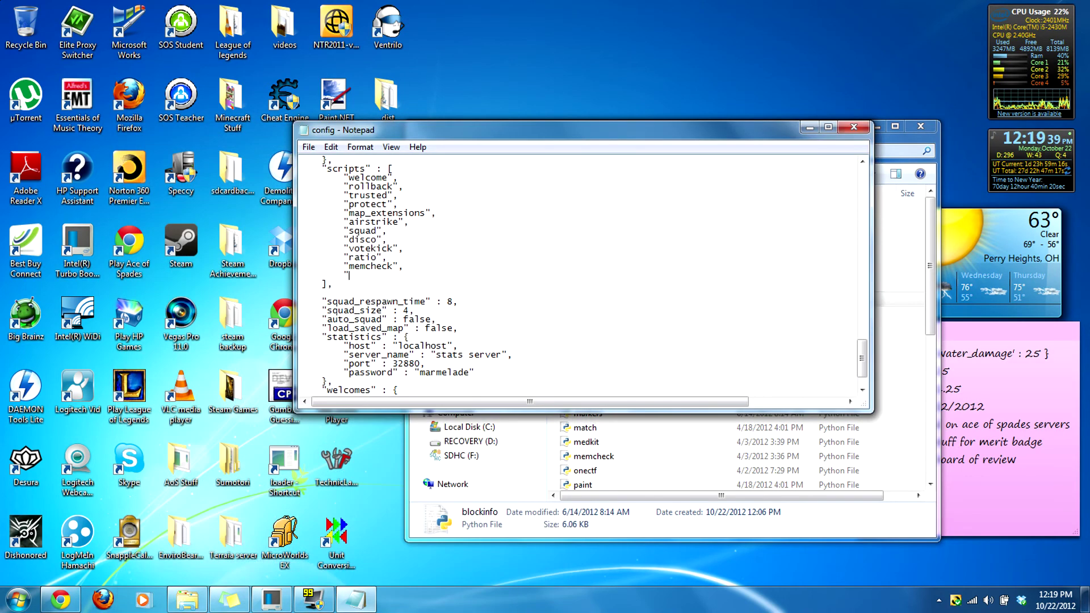
Step: Finish the last scripts entry as "blockinfo"
{"action": "left_click", "coordinate": [919, 139]}
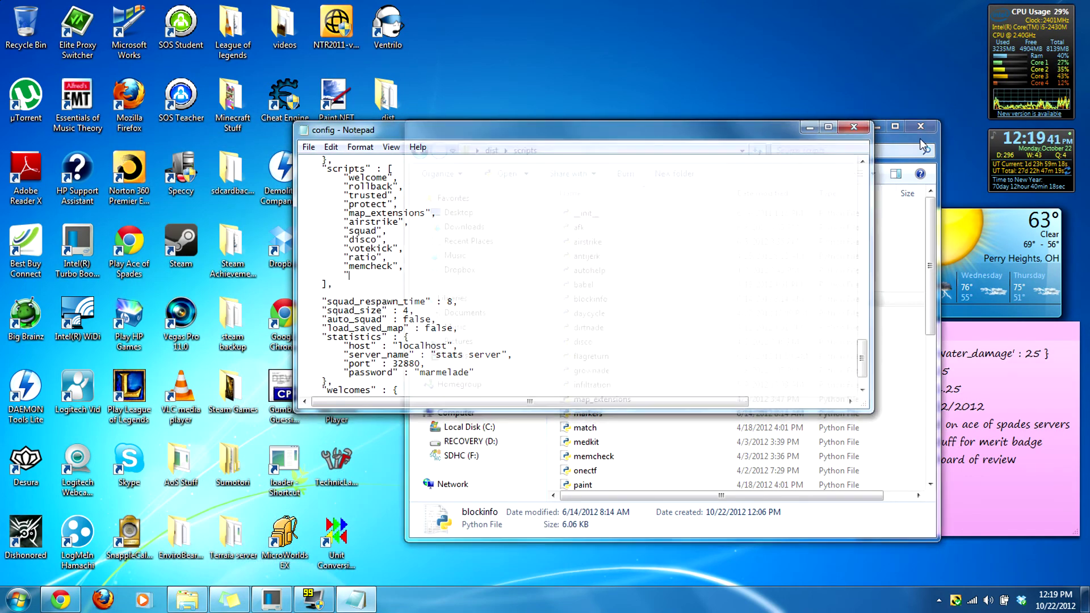
{"action": "left_click", "coordinate": [294, 291]}
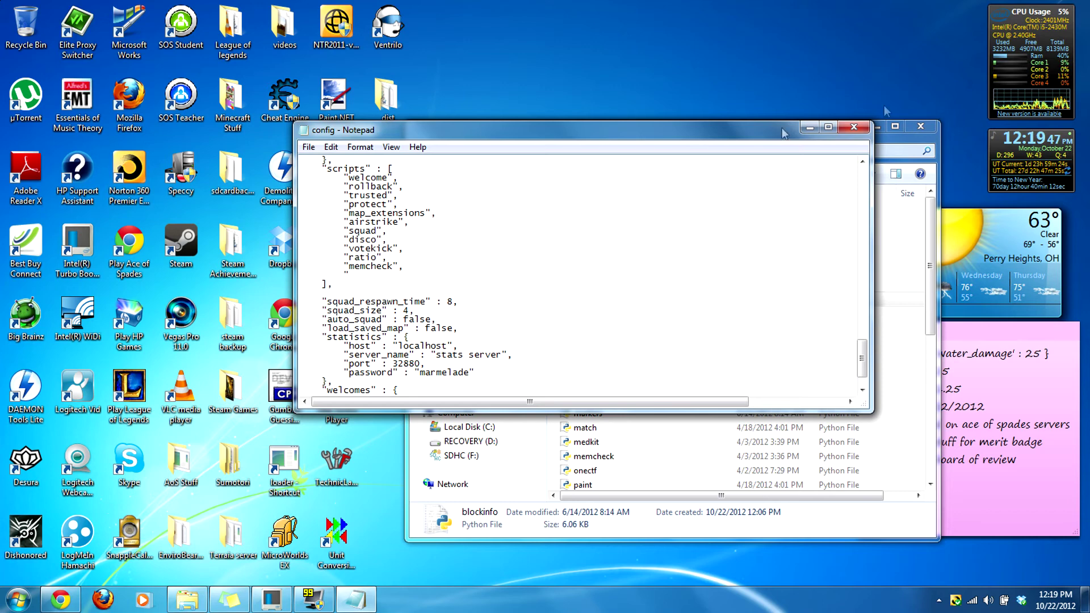
{"action": "left_click", "coordinate": [918, 147]}
{"action": "key", "text": "alt+Tab"}
{"action": "type", "text": "blockinfo\""}
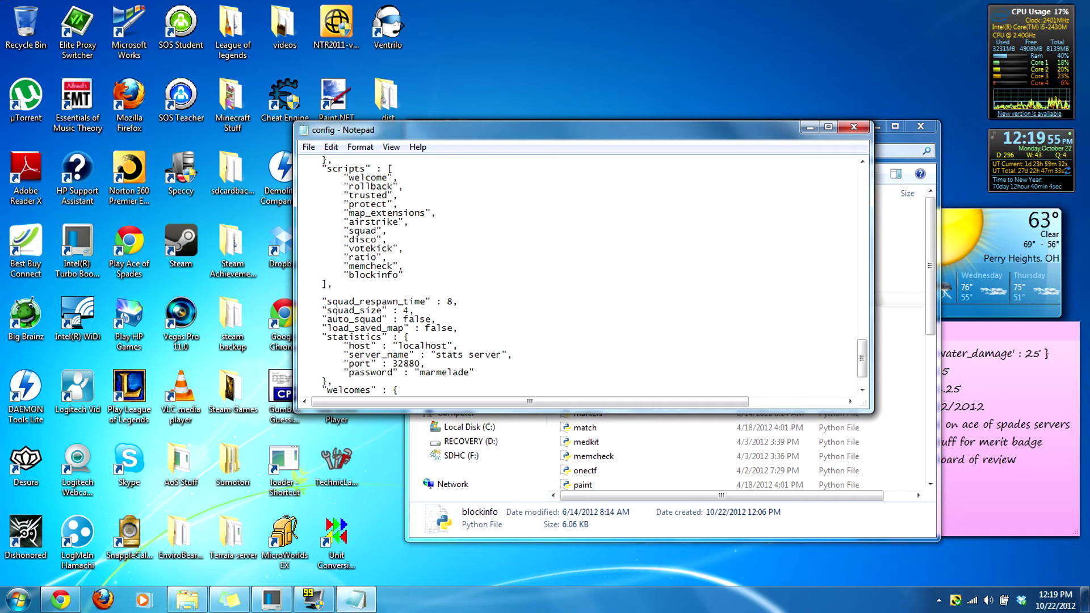
Step: Save and close the config, and go back to the dist folder
{"action": "left_click", "coordinate": [309, 147]}
{"action": "left_click", "coordinate": [332, 187]}
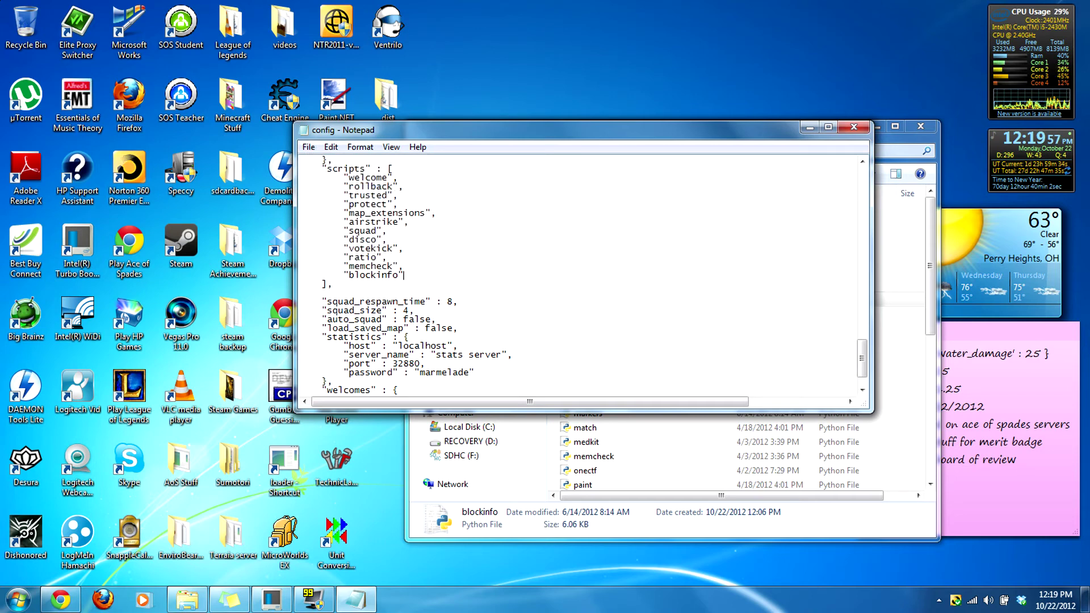
{"action": "left_click", "coordinate": [853, 127]}
{"action": "key", "text": "BackSpace"}
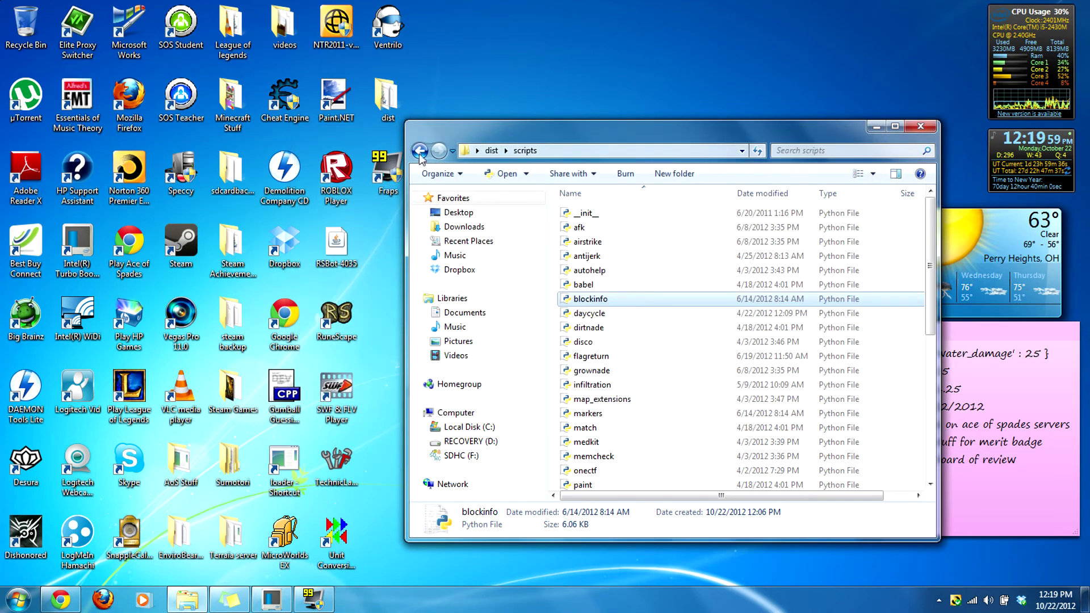
Step: Launch the server with run.bat, then bring Chrome forward and open a new tab
{"action": "double_click", "coordinate": [602, 285]}
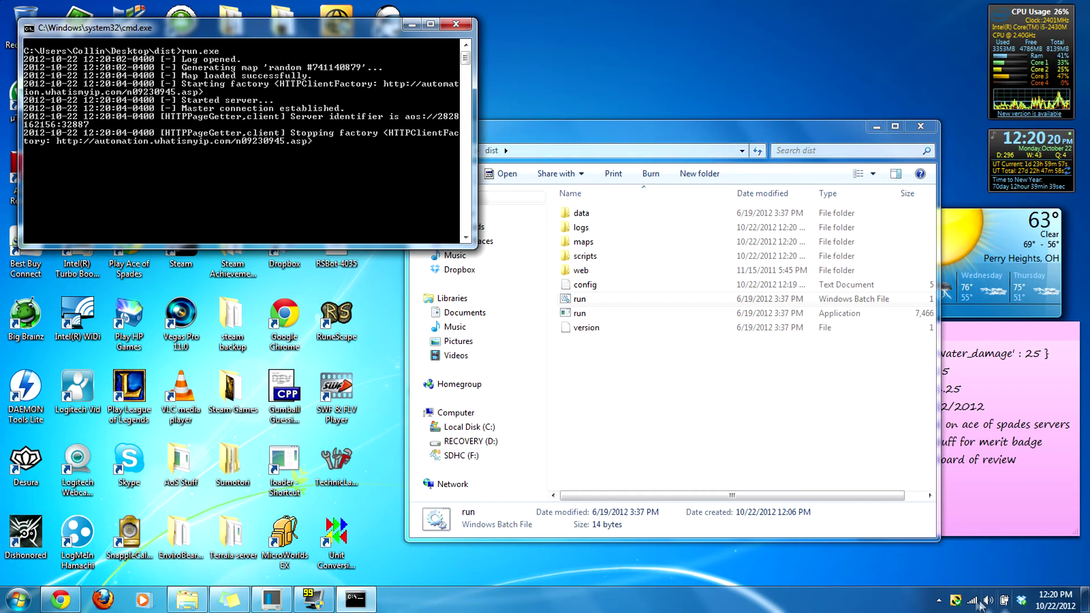
{"action": "left_click", "coordinate": [939, 600]}
{"action": "left_click", "coordinate": [629, 571]}
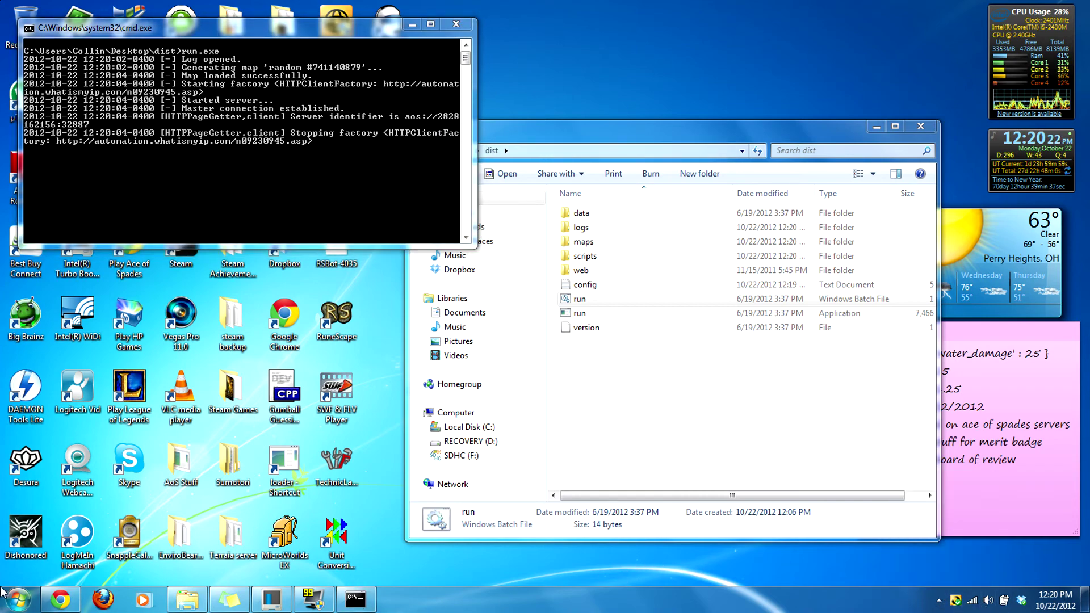
{"action": "left_click", "coordinate": [61, 600]}
{"action": "left_click", "coordinate": [150, 9]}
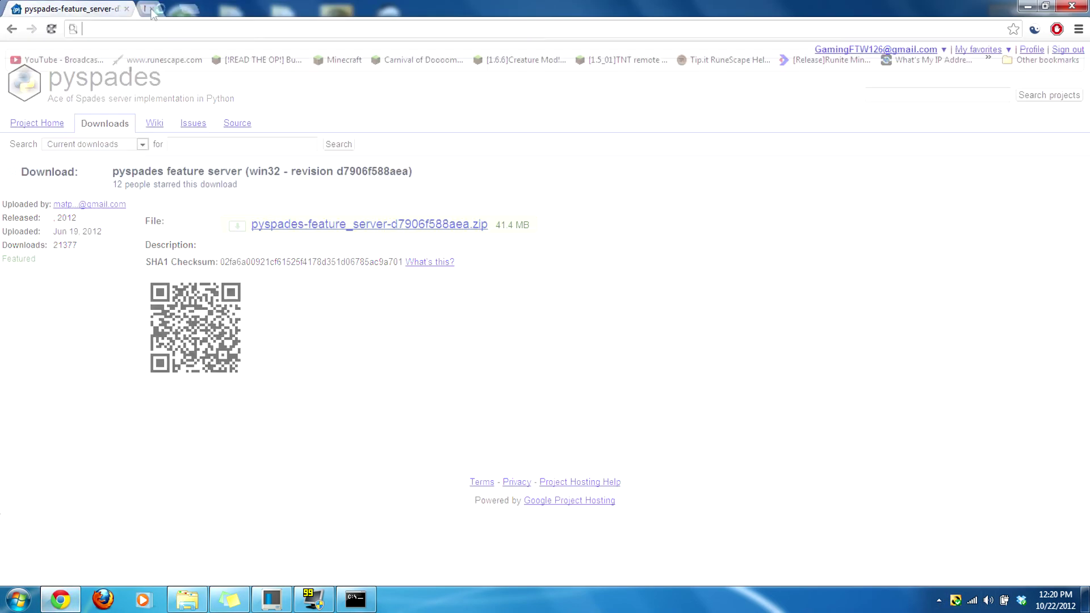
Step: Open the Ace of Spades Play page at ace-spades.com/play from the desktop shortcut
{"action": "left_click", "coordinate": [1027, 6]}
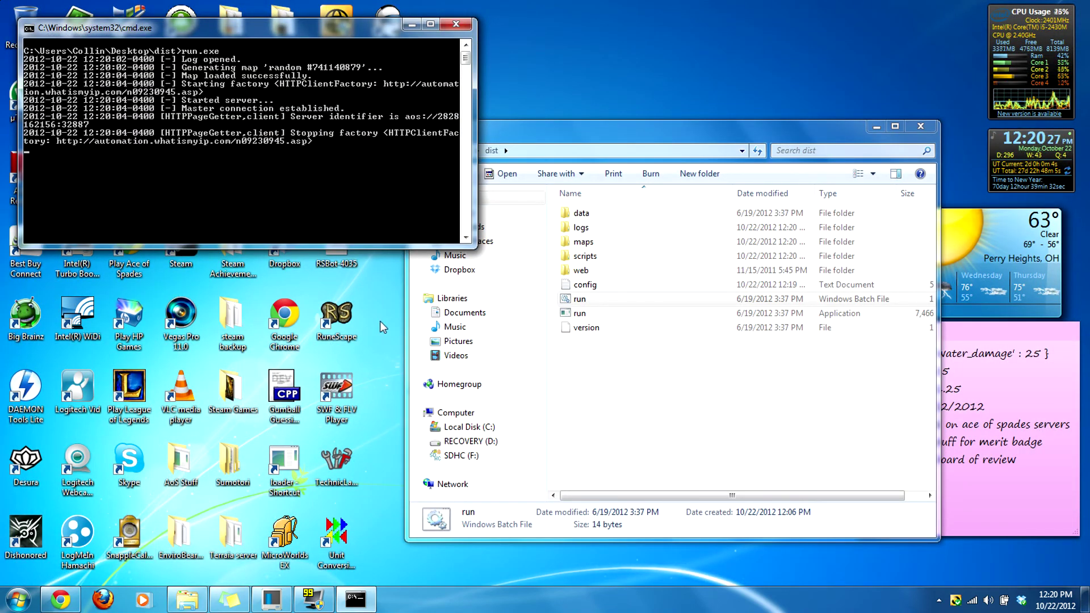
{"action": "double_click", "coordinate": [128, 243]}
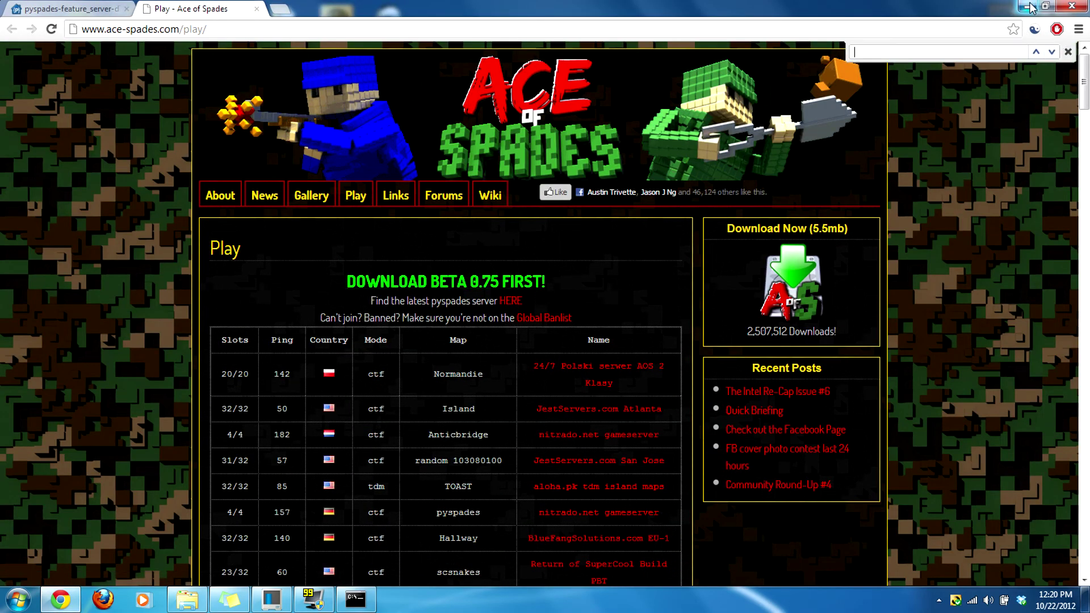
{"action": "key", "text": "alt+F4"}
Step: Stop the running server and close its console window
{"action": "double_click", "coordinate": [650, 283]}
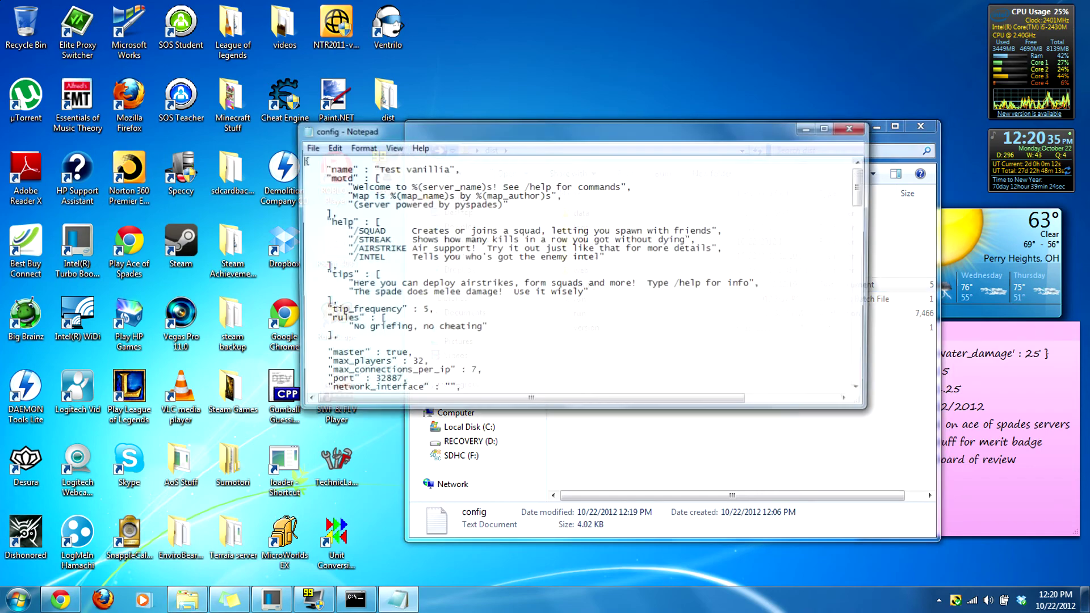
{"action": "left_click", "coordinate": [865, 131]}
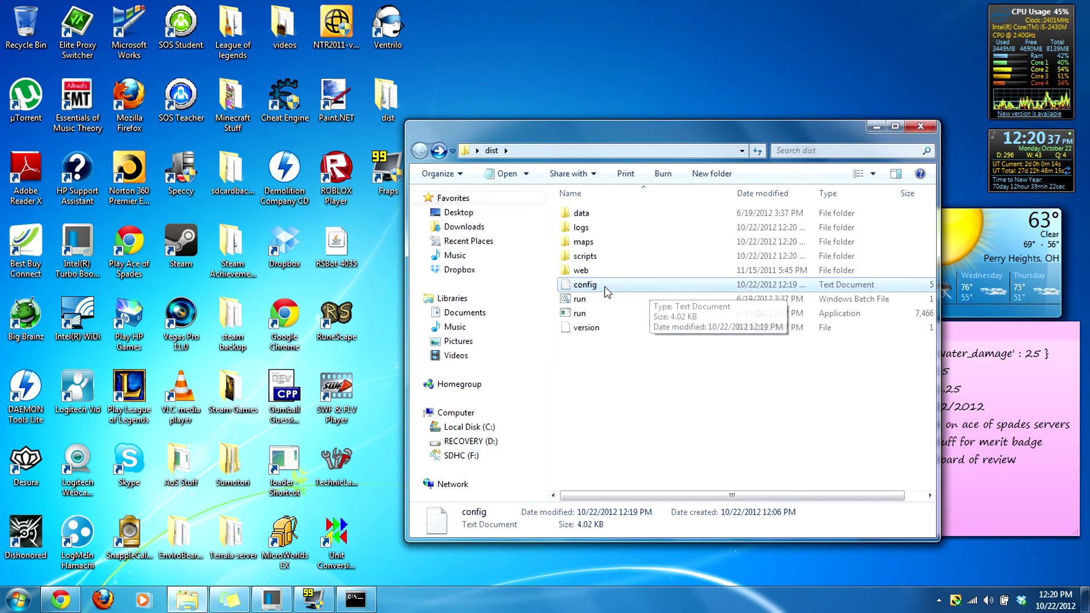
{"action": "left_click", "coordinate": [354, 600]}
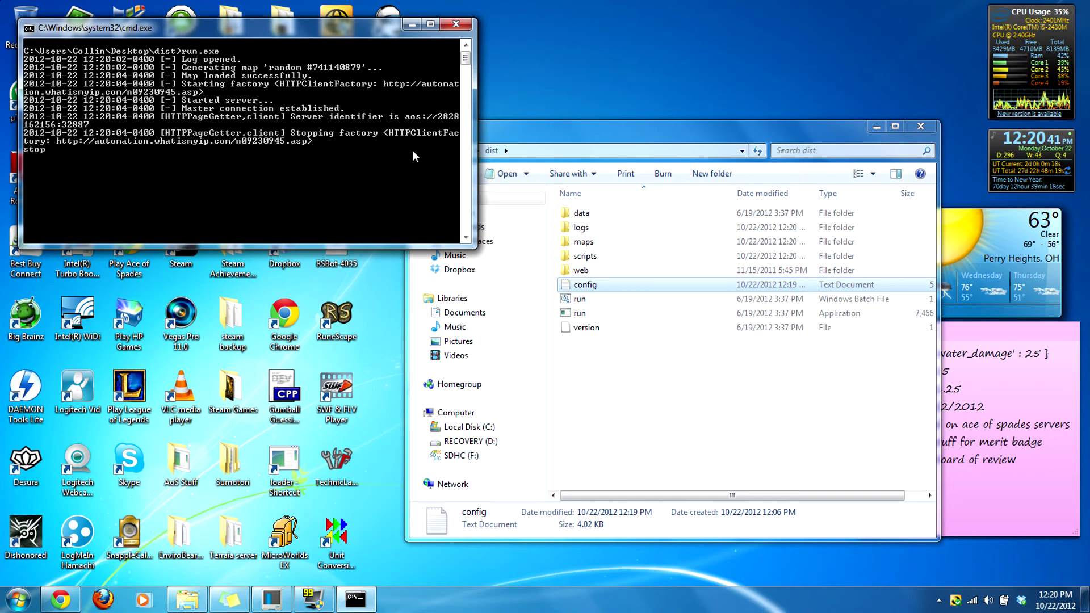
{"action": "left_click", "coordinate": [456, 24]}
{"action": "right_click", "coordinate": [593, 285]}
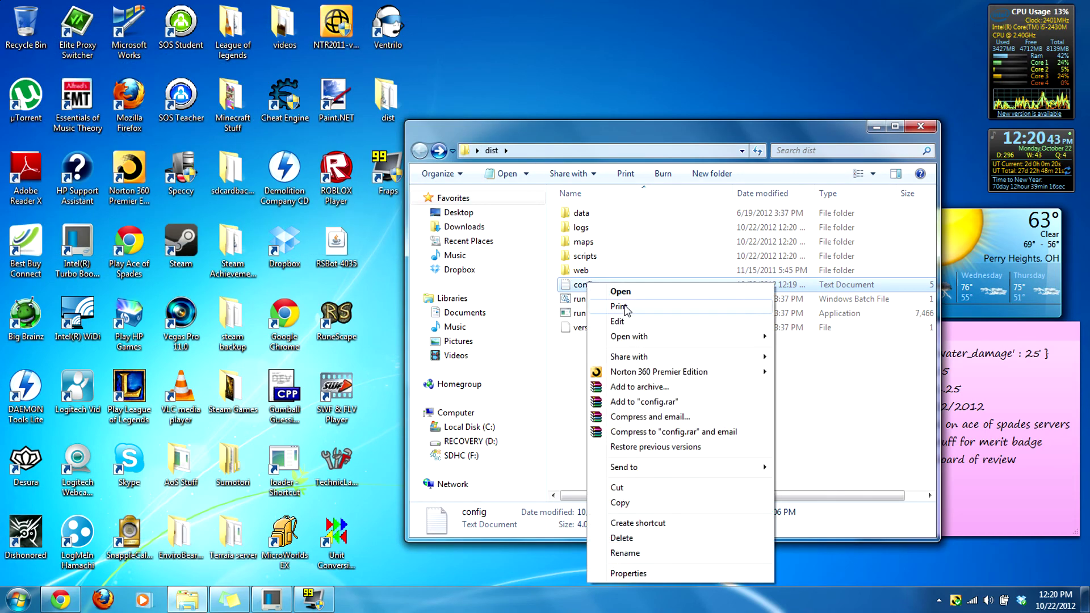
{"action": "left_click", "coordinate": [617, 317]}
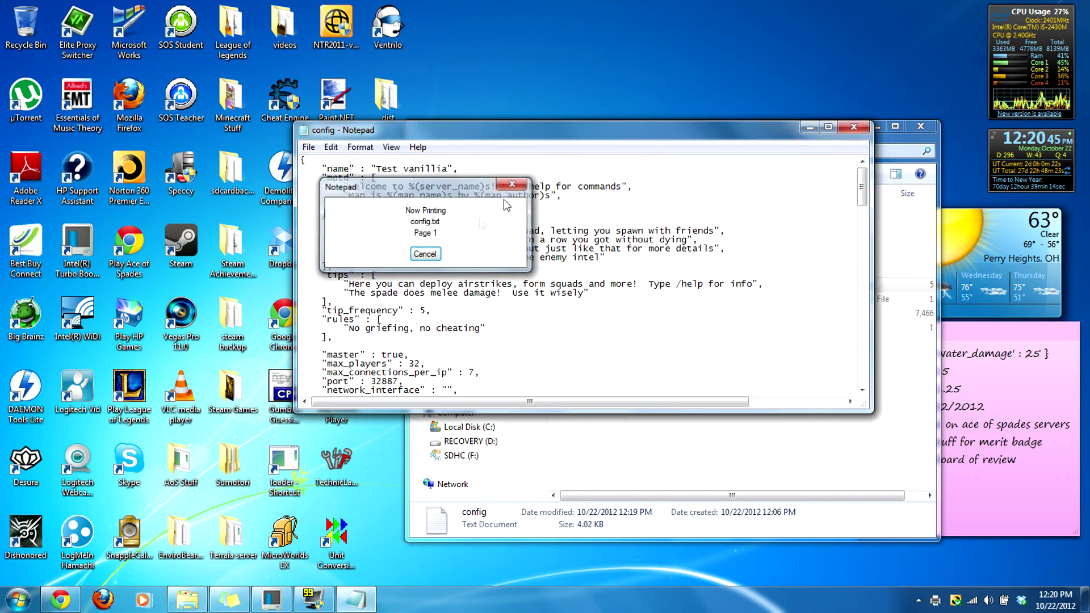
Step: Rename the config's server to 'Test pyspades', save it, and relaunch run.bat
{"action": "right_click", "coordinate": [592, 287]}
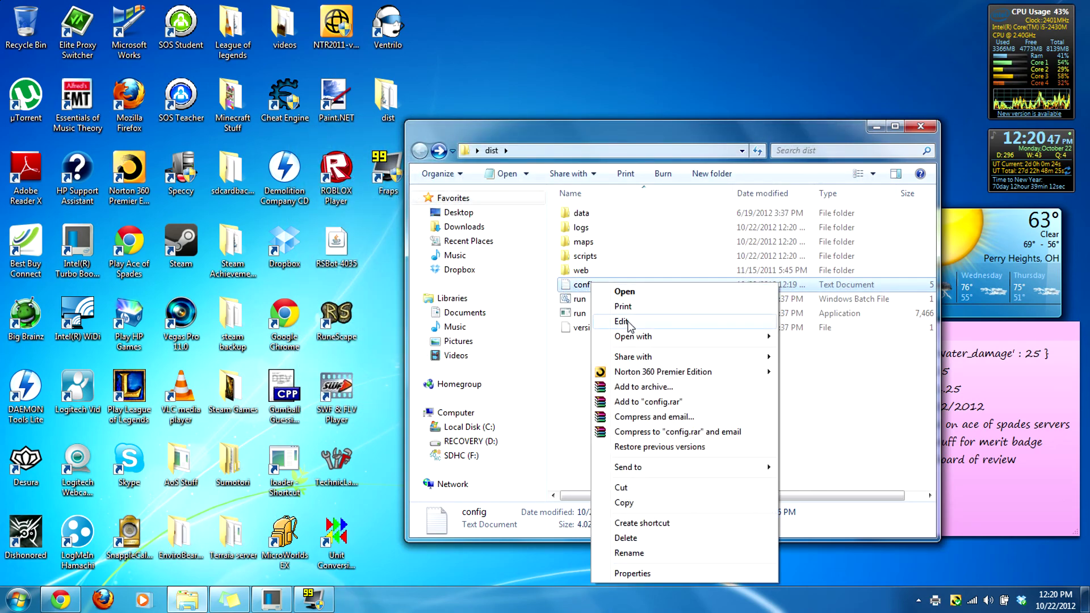
{"action": "left_click", "coordinate": [624, 321]}
{"action": "key", "text": "BackSpace"}
{"action": "key", "text": "BackSpace"}
{"action": "key", "text": "BackSpace"}
{"action": "key", "text": "BackSpace"}
{"action": "key", "text": "BackSpace"}
{"action": "type", "text": "pyspades\","}
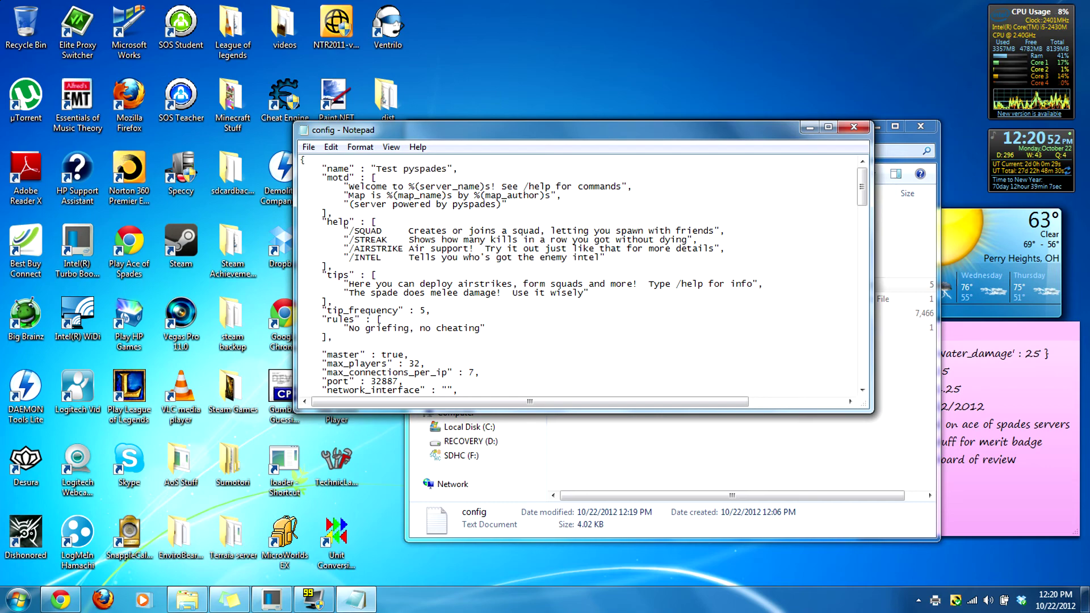
{"action": "left_click", "coordinate": [308, 147]}
{"action": "left_click", "coordinate": [326, 185]}
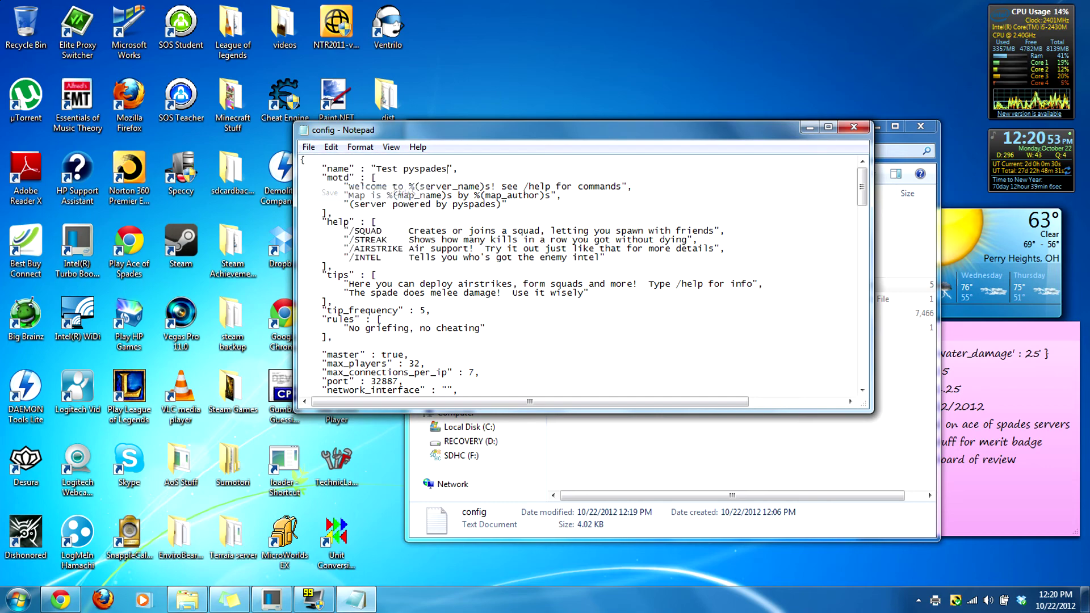
{"action": "left_click", "coordinate": [853, 127]}
{"action": "double_click", "coordinate": [605, 299]}
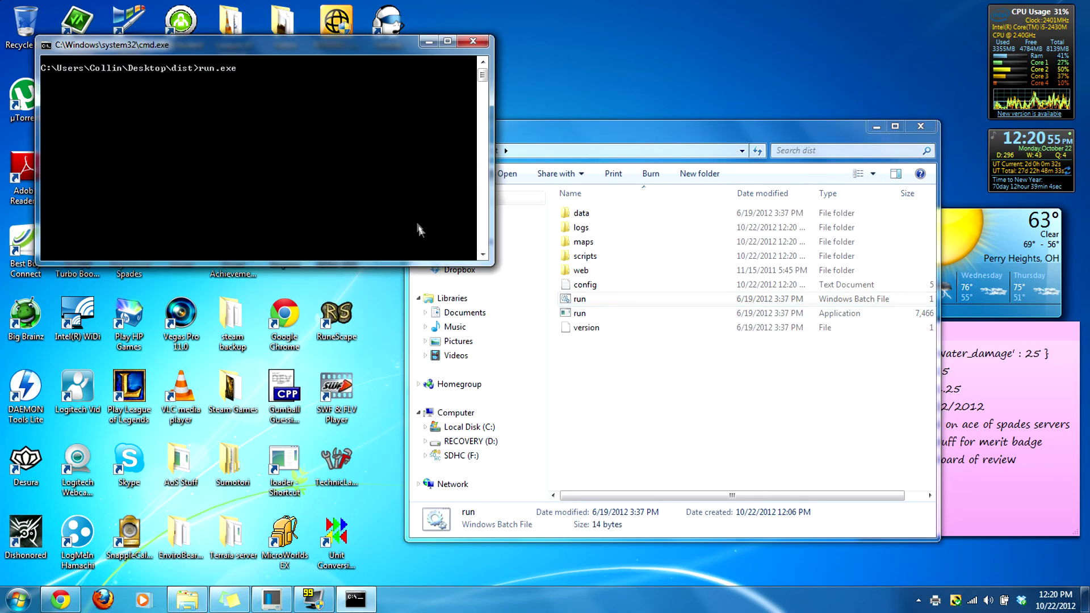
Step: Open the server log in dist\logs in Notepad to check it
{"action": "double_click", "coordinate": [599, 227]}
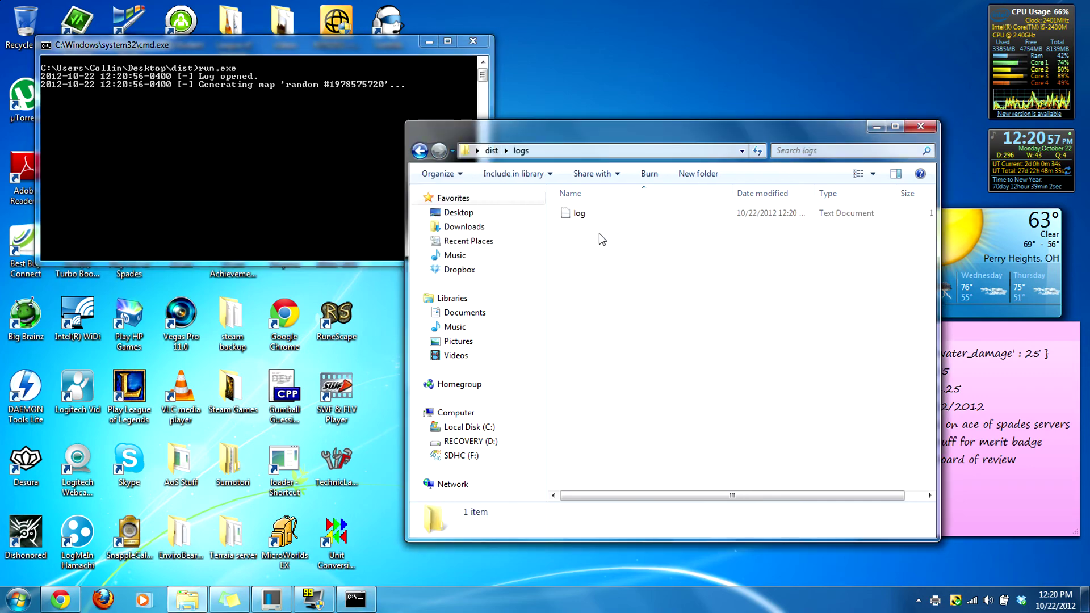
{"action": "left_click", "coordinate": [420, 151]}
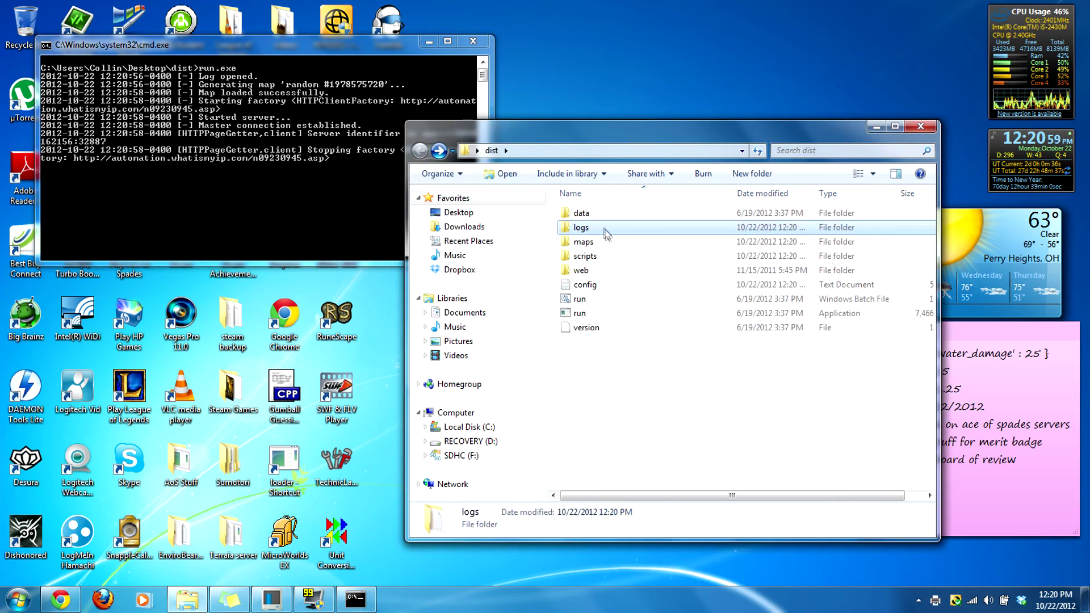
{"action": "double_click", "coordinate": [602, 227]}
{"action": "double_click", "coordinate": [579, 212]}
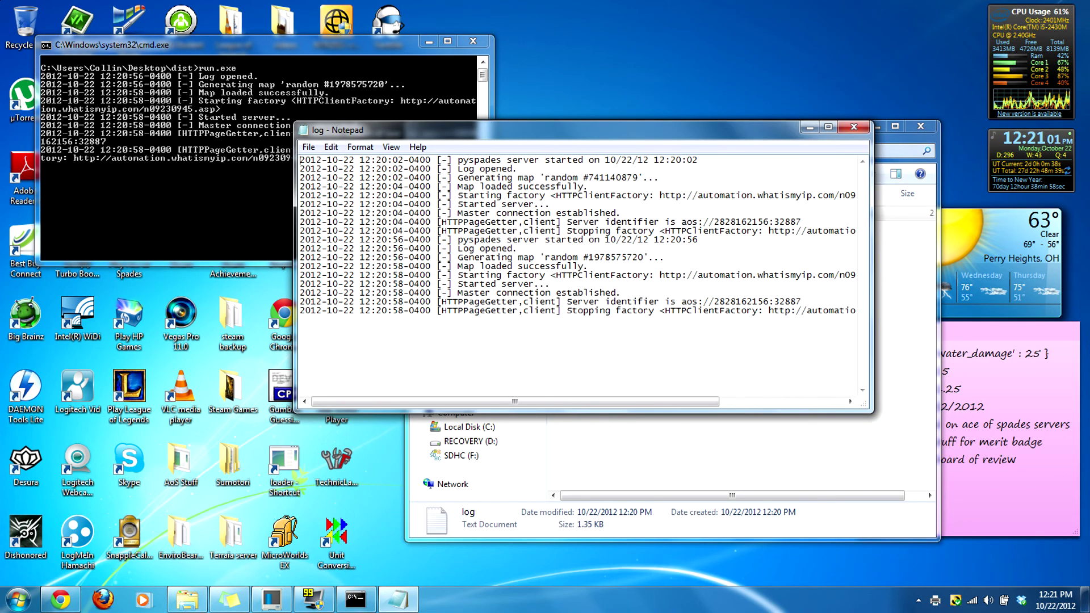
{"action": "left_click", "coordinate": [850, 125]}
{"action": "key", "text": "Return"}
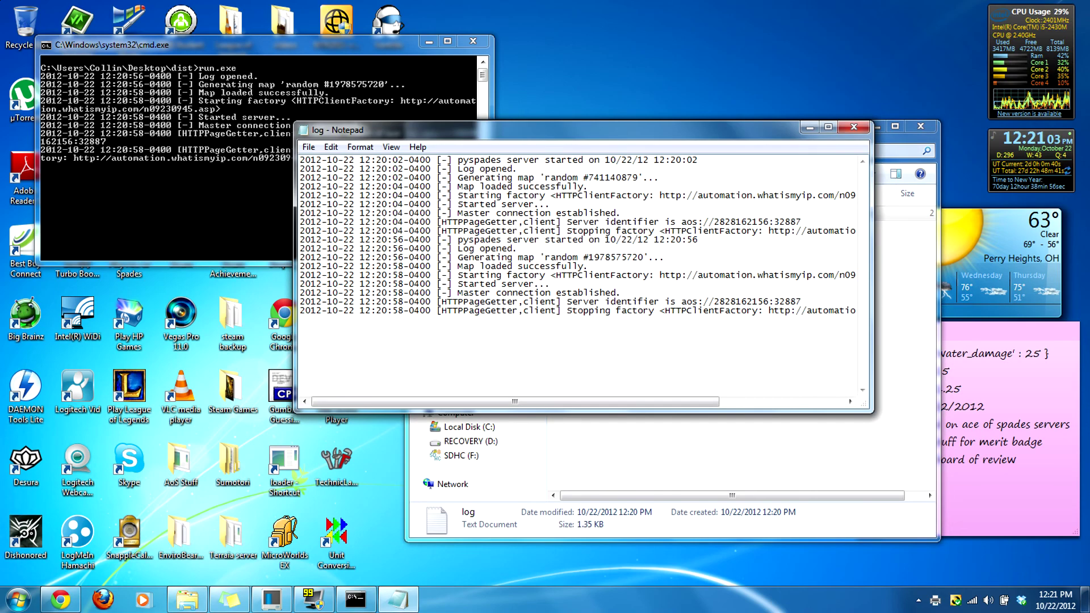
{"action": "key", "text": "alt+F4"}
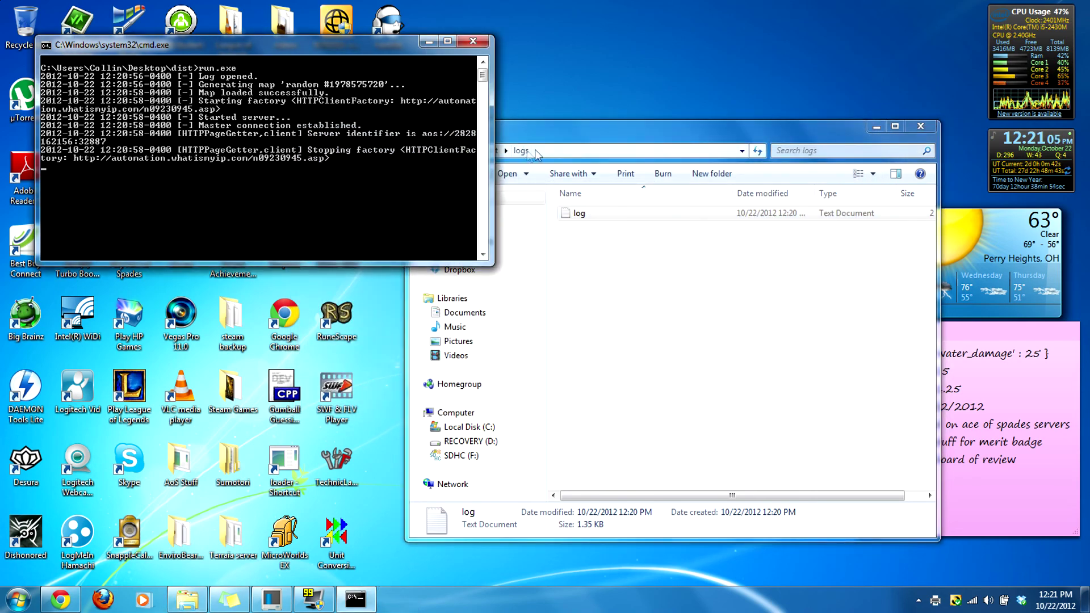
Step: Recheck the log file for both startups, then return to the server console
{"action": "left_click", "coordinate": [420, 150]}
{"action": "double_click", "coordinate": [583, 227]}
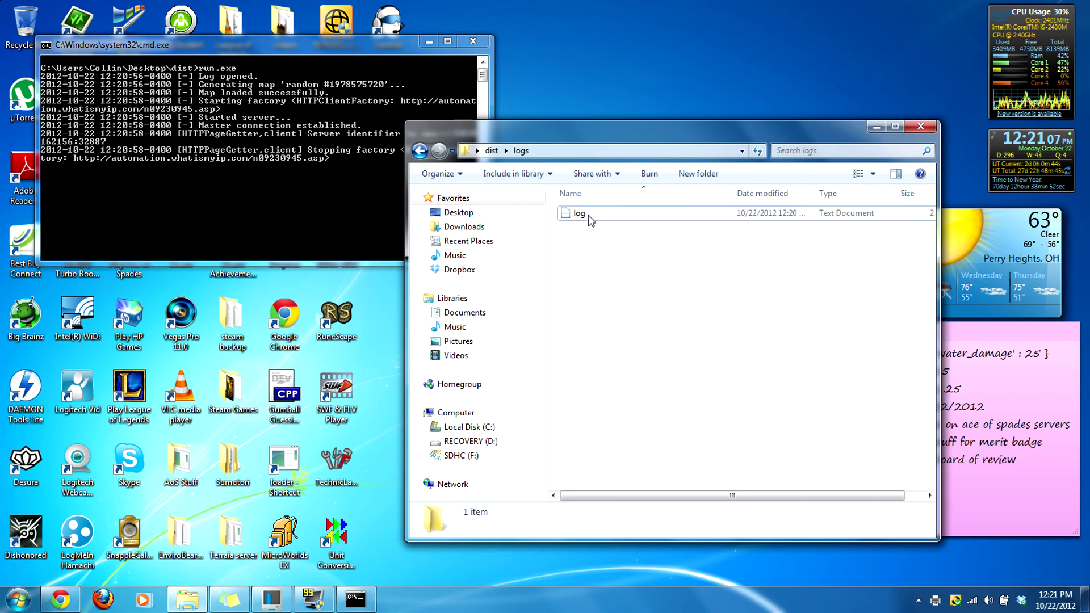
{"action": "double_click", "coordinate": [588, 214]}
{"action": "left_click", "coordinate": [854, 126]}
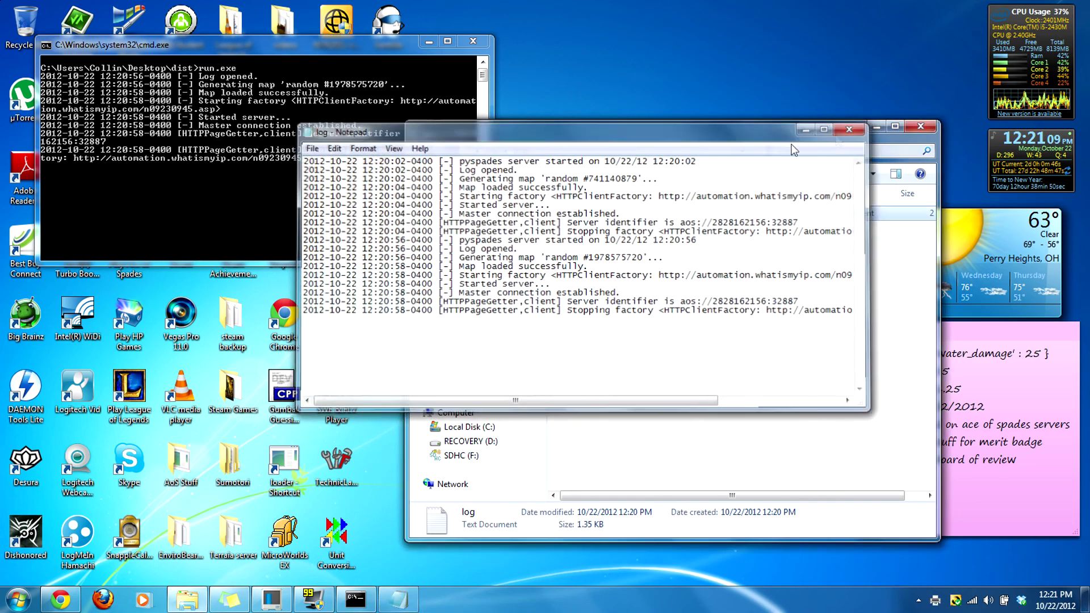
{"action": "left_click", "coordinate": [420, 150]}
{"action": "left_click", "coordinate": [322, 157]}
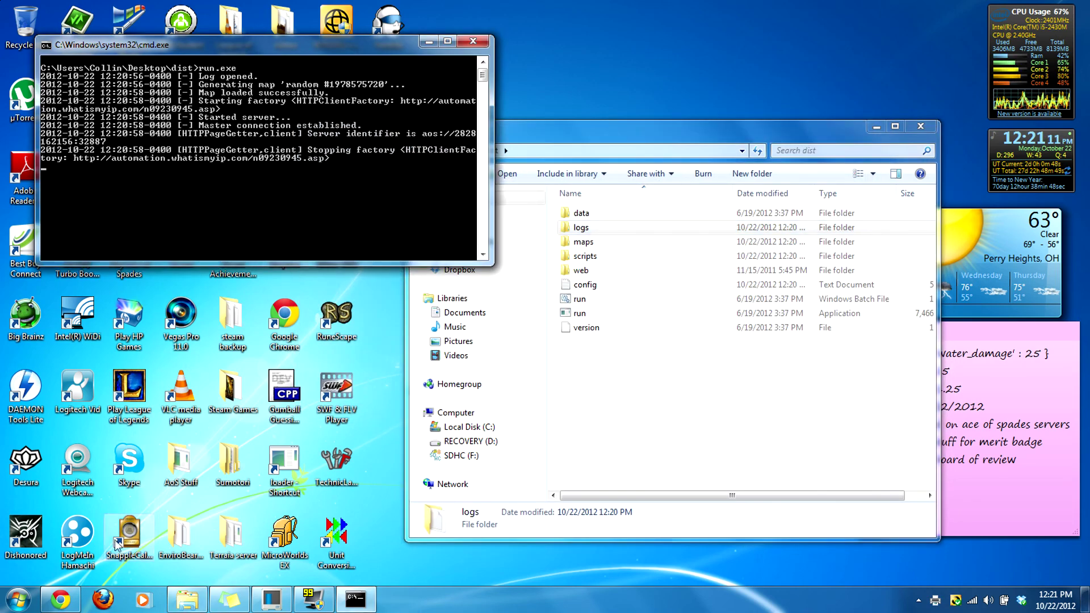
Step: Reload the Play page and search the server list for 'Test pyspades'
{"action": "mouse_move", "coordinate": [64, 603]}
{"action": "scroll", "coordinate": [297, 458], "scroll_direction": "down", "scroll_amount": 3}
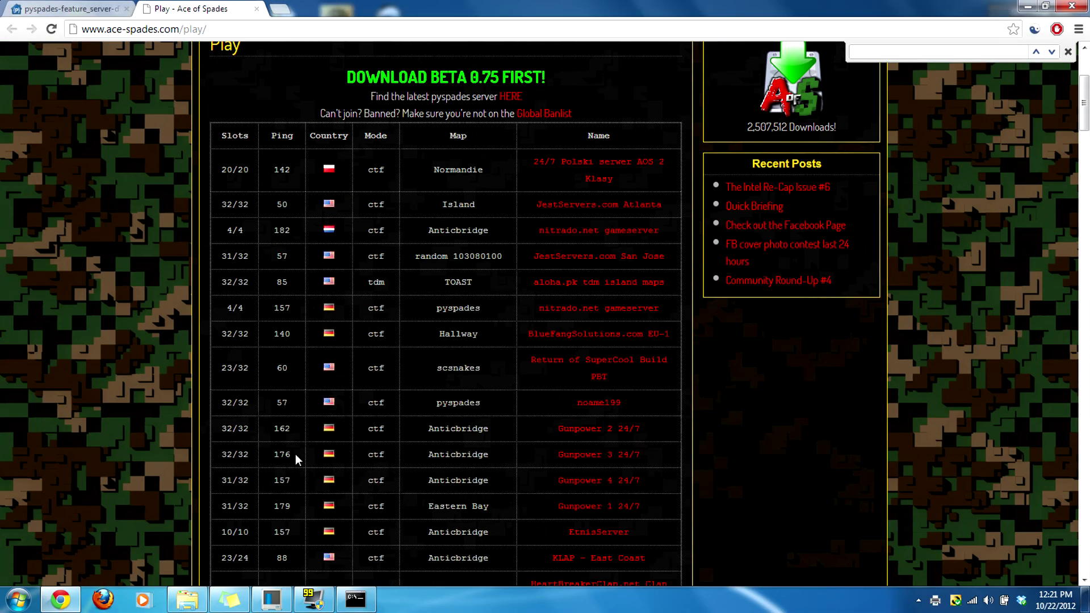
{"action": "left_click", "coordinate": [51, 28]}
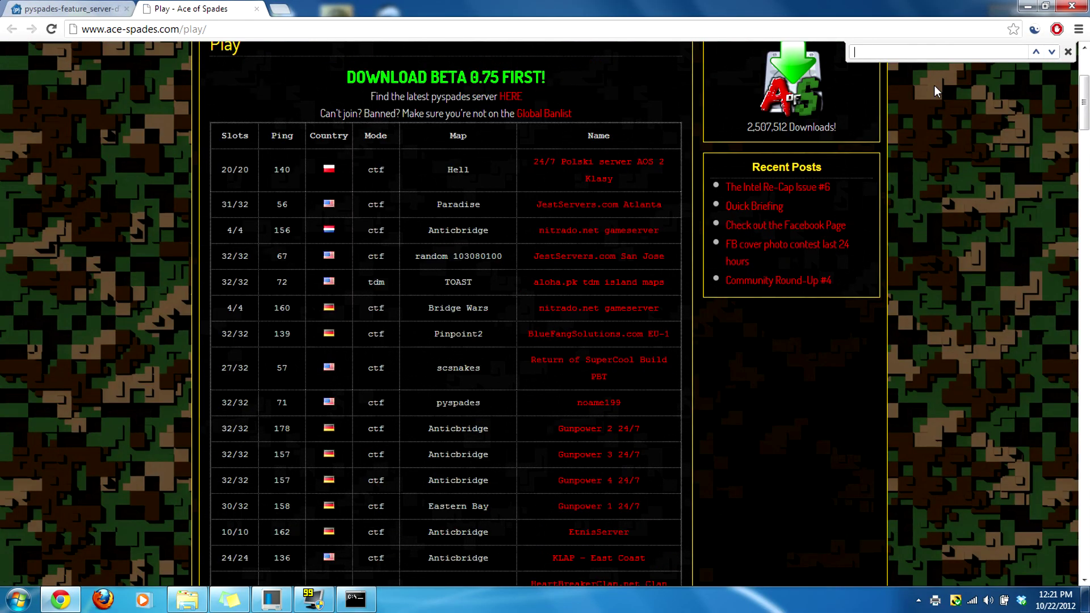
{"action": "type", "text": "Test pyspades"}
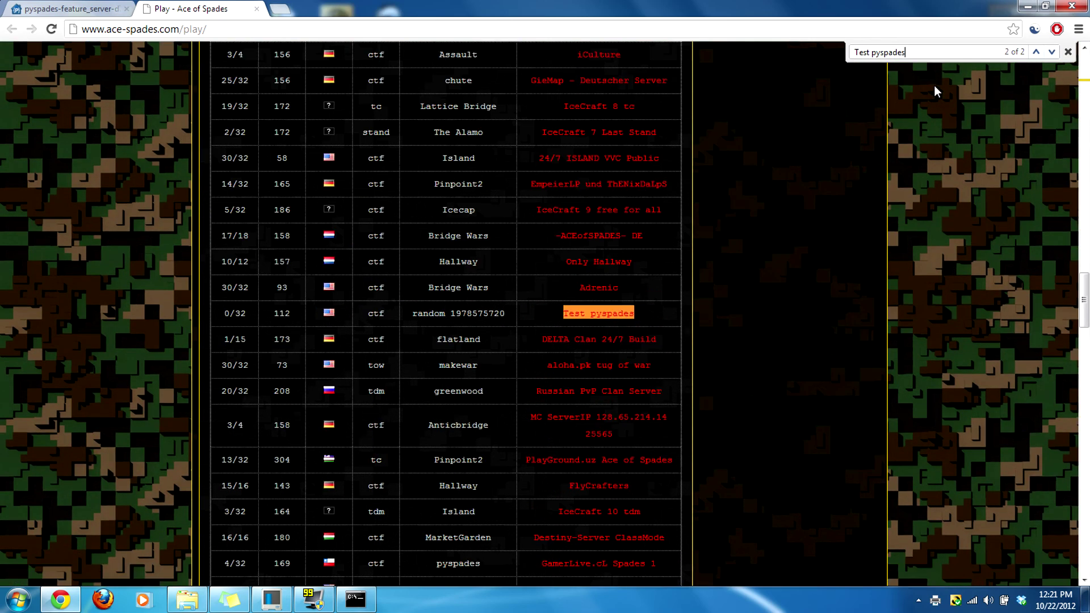